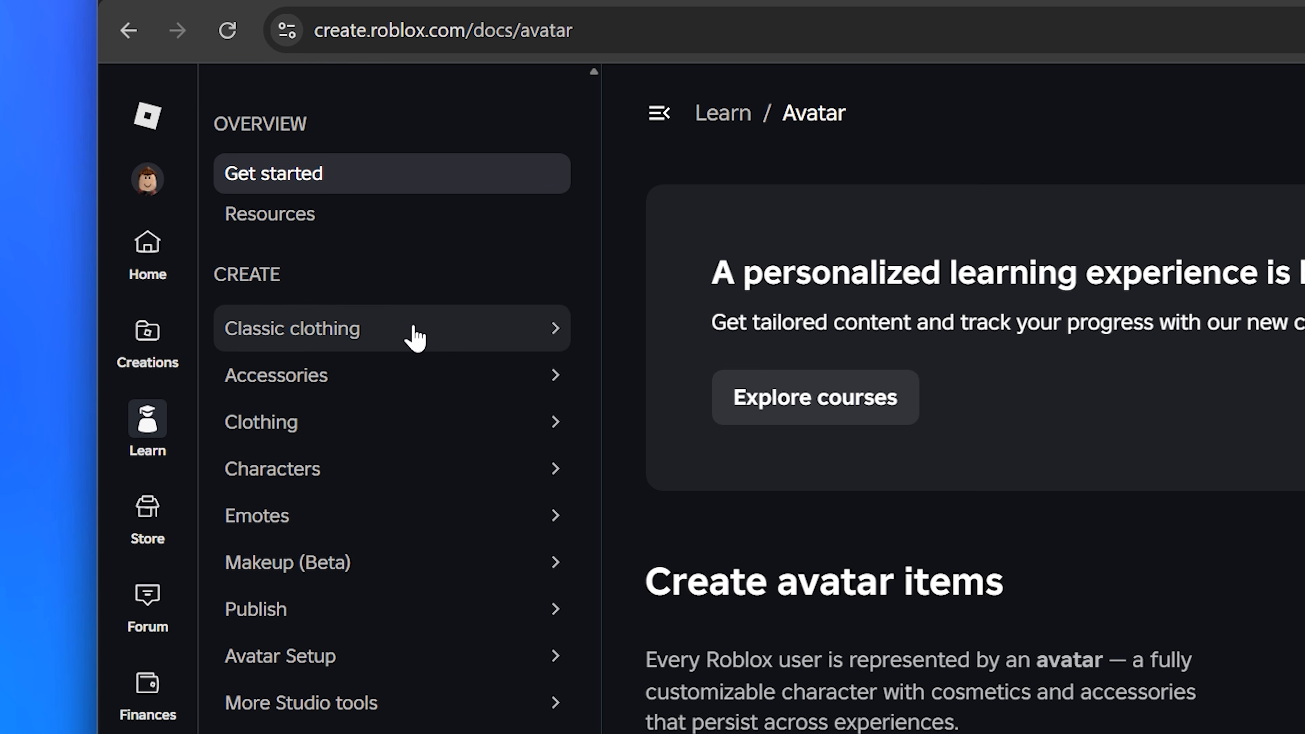
Step: Open the Classic clothing documentation page and scroll through its overview
left_click(411, 333)
left_click(382, 378)
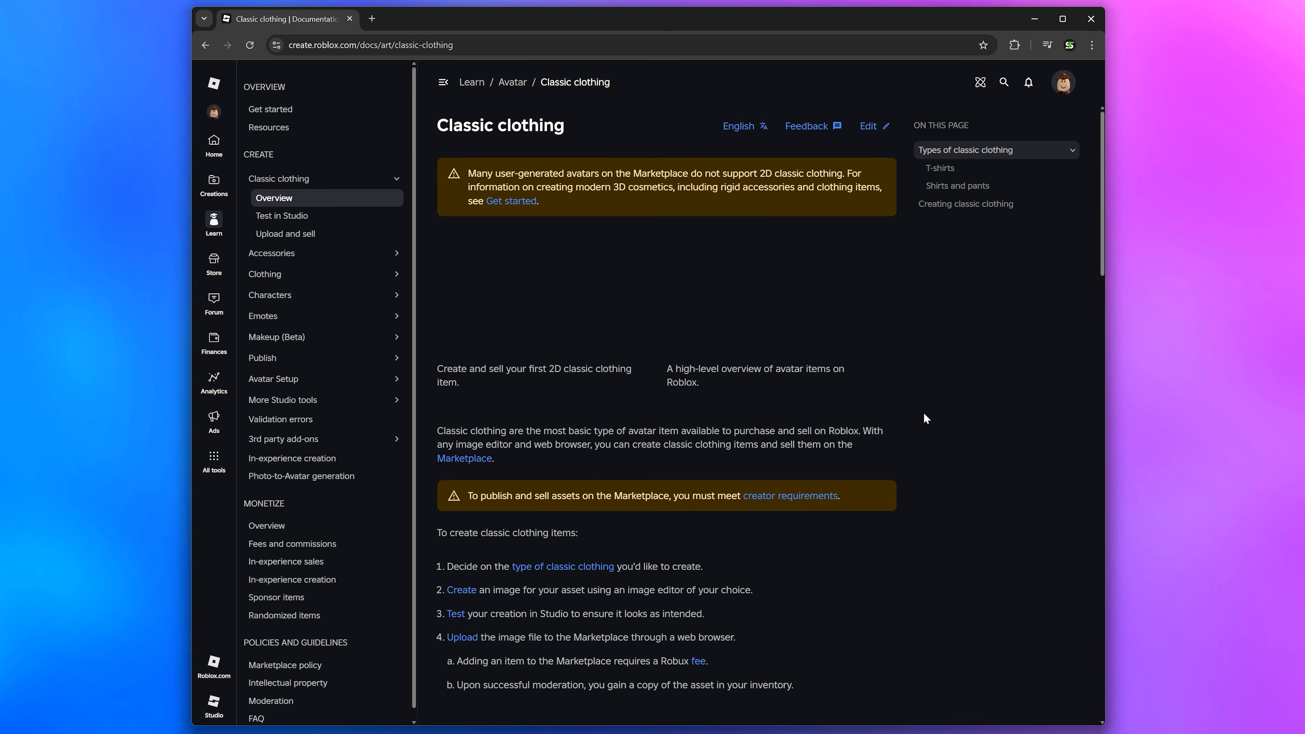
scroll(925, 417, "down", 15)
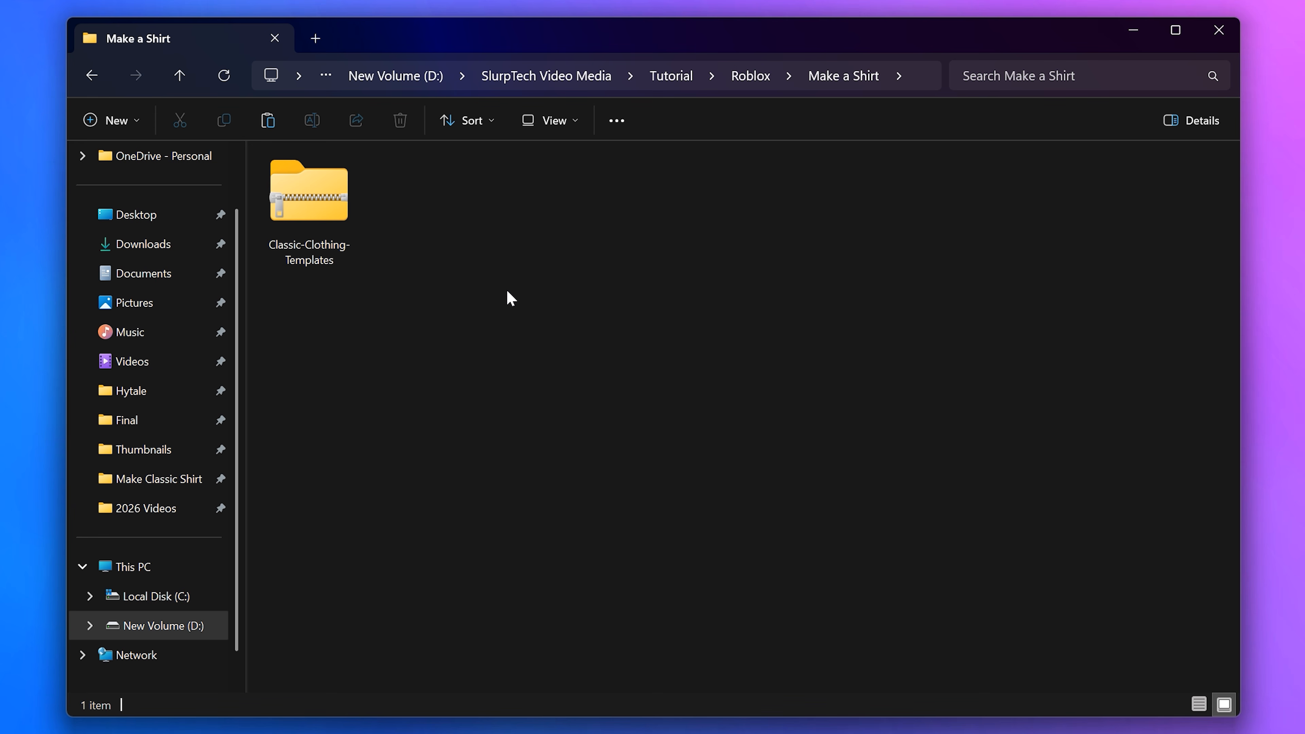
Step: Extract the Classic-Clothing-Templates zip archive into a folder of the same name
right_click(326, 206)
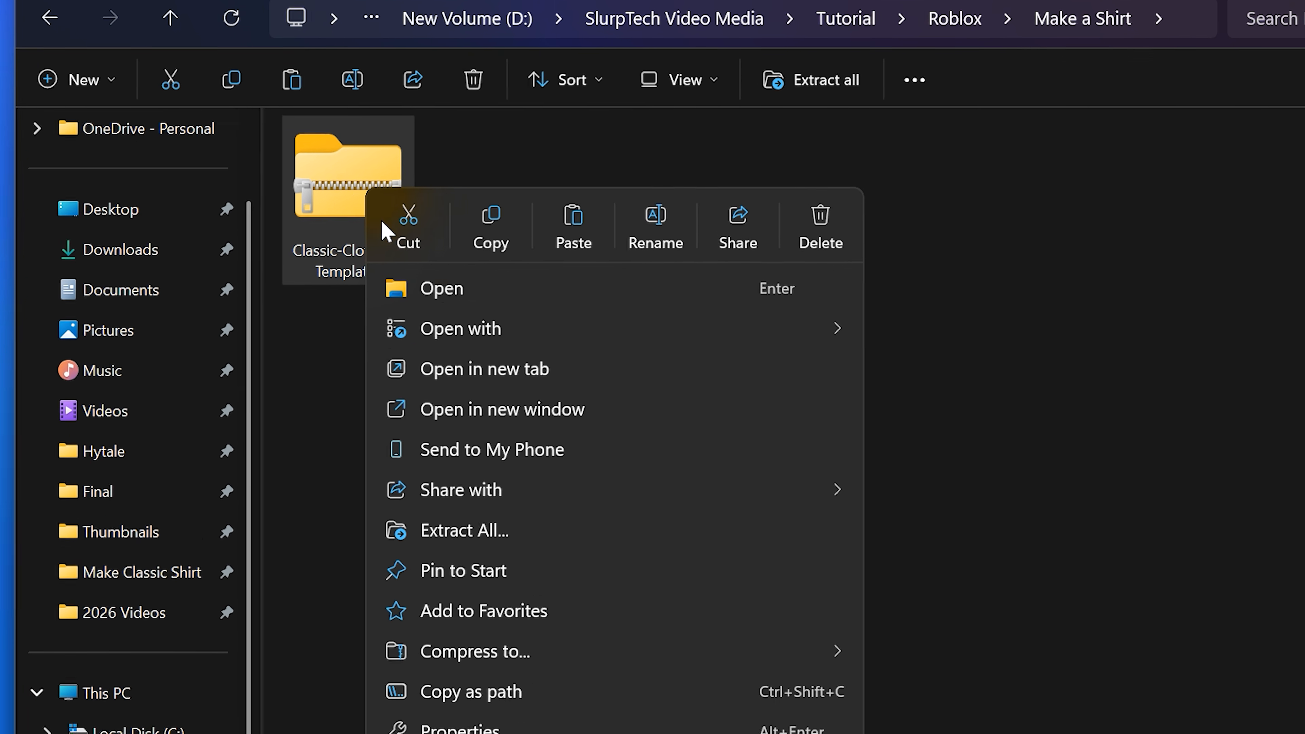
left_click(538, 532)
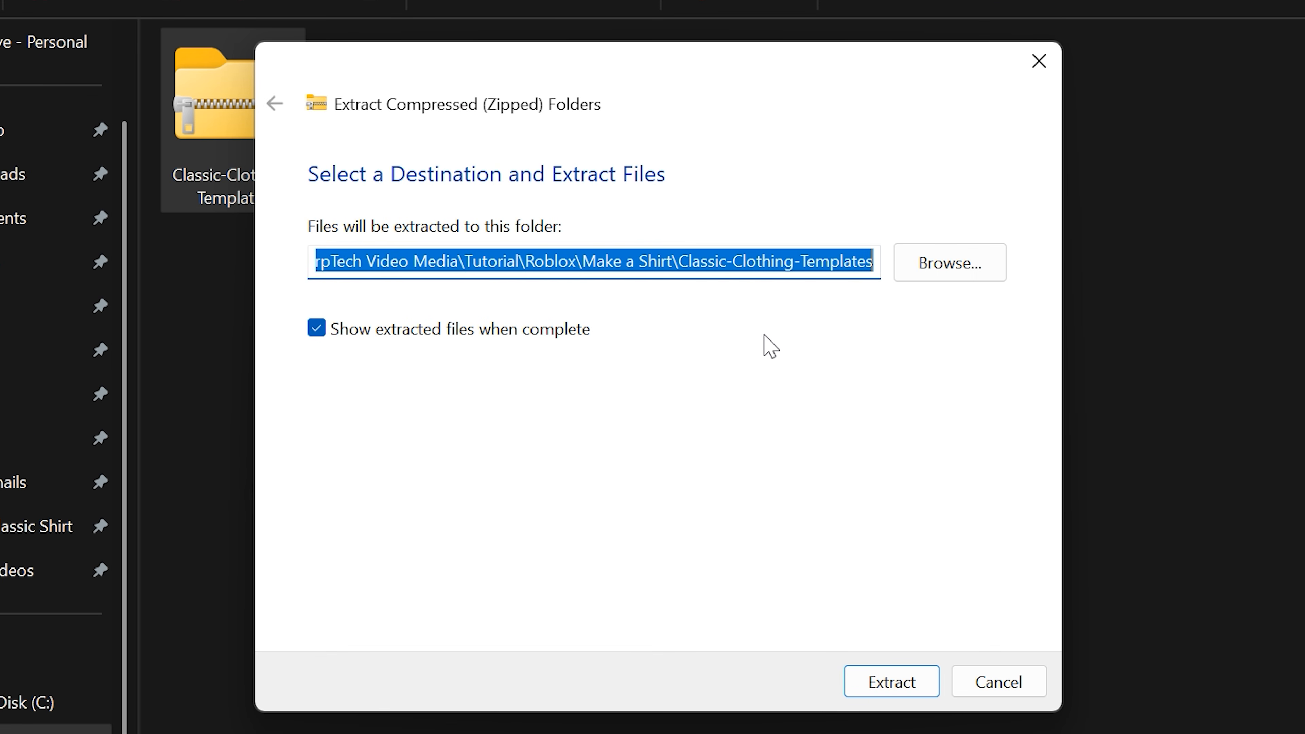
left_click(882, 686)
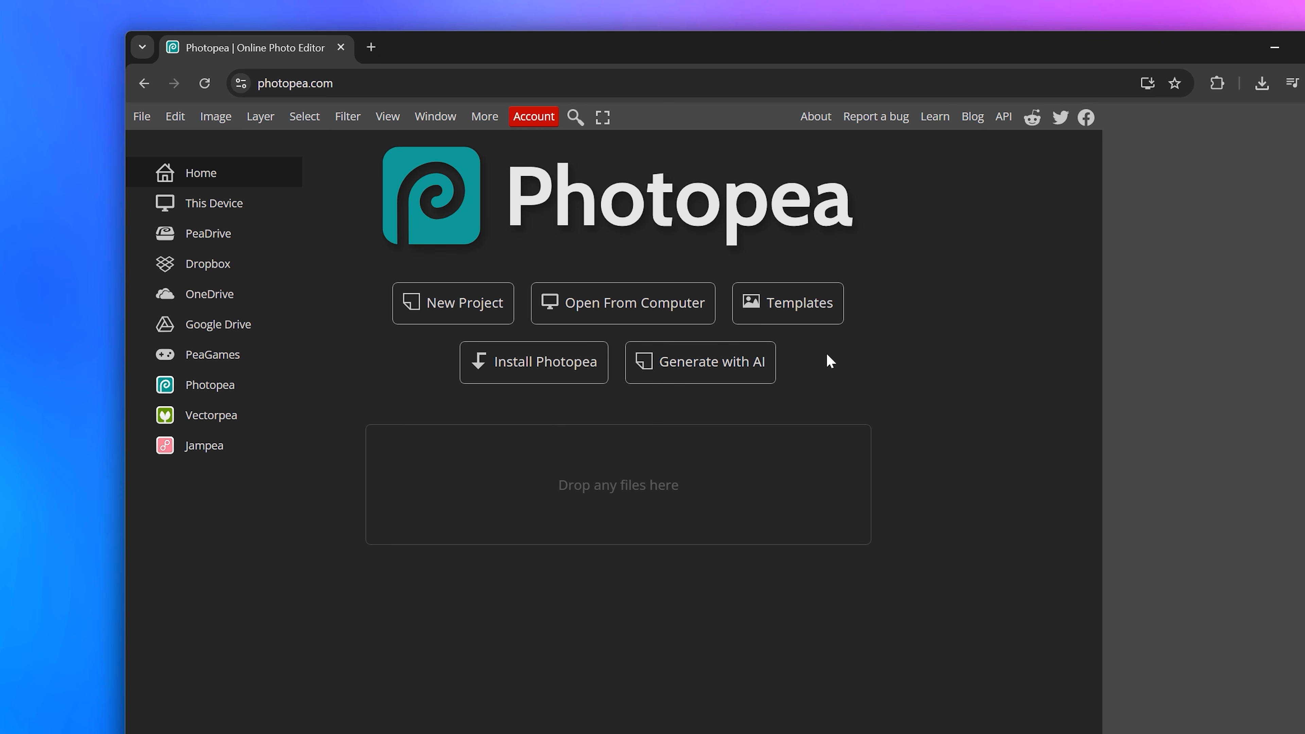
Step: Create a new project 585 pixels wide and 559 pixels high
left_click(498, 309)
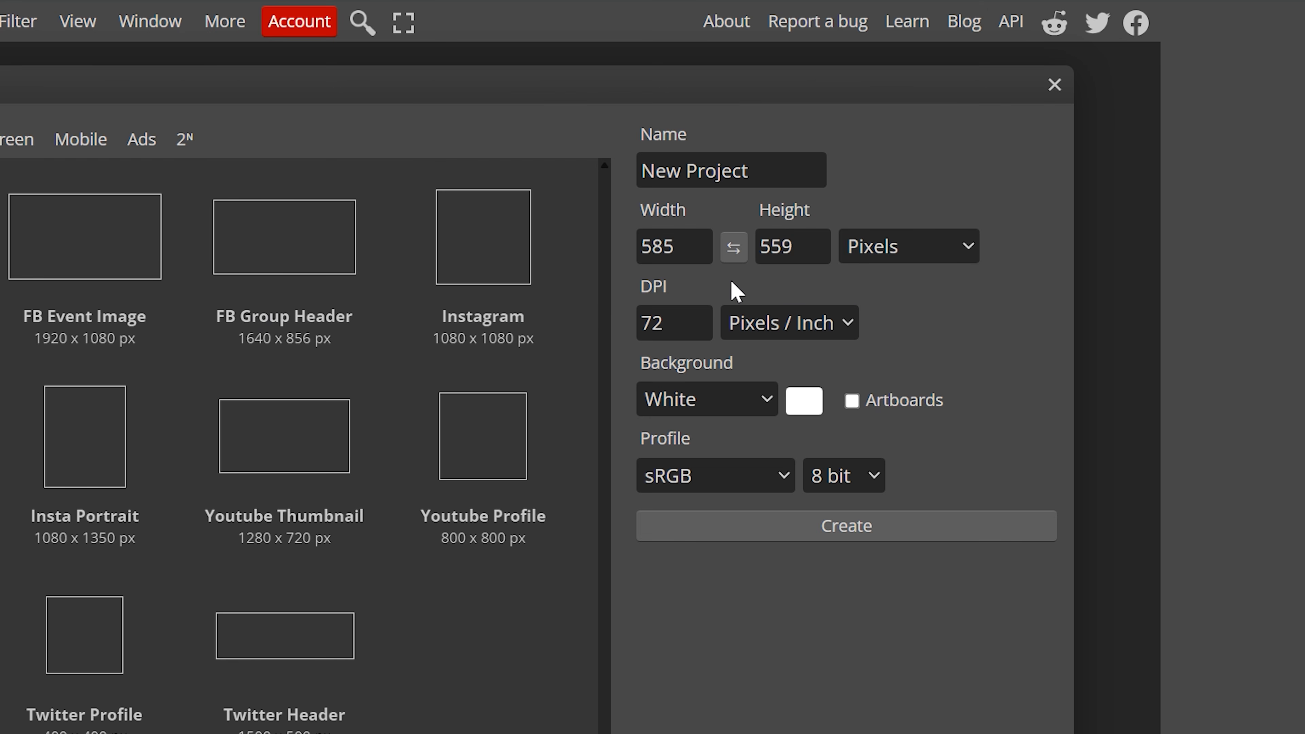
left_click(688, 247)
key("BackSpace")
type("5")
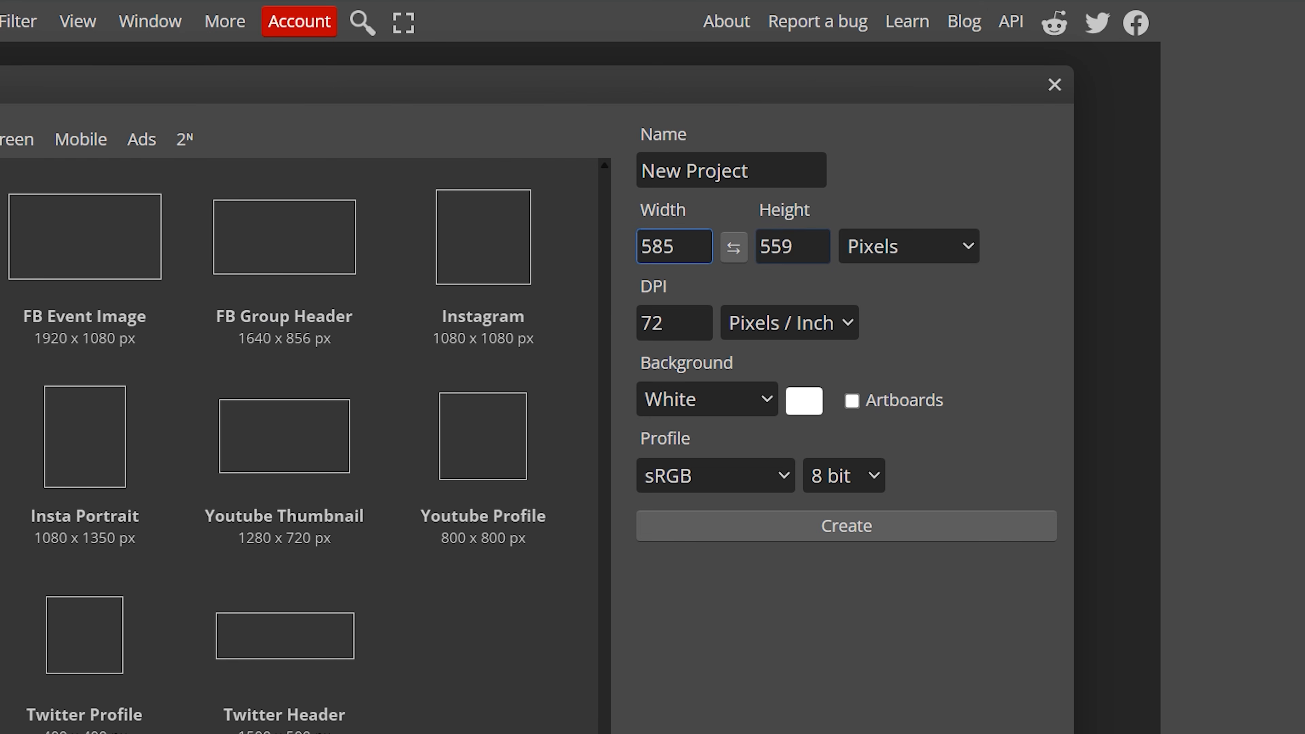
key("Tab")
type("559")
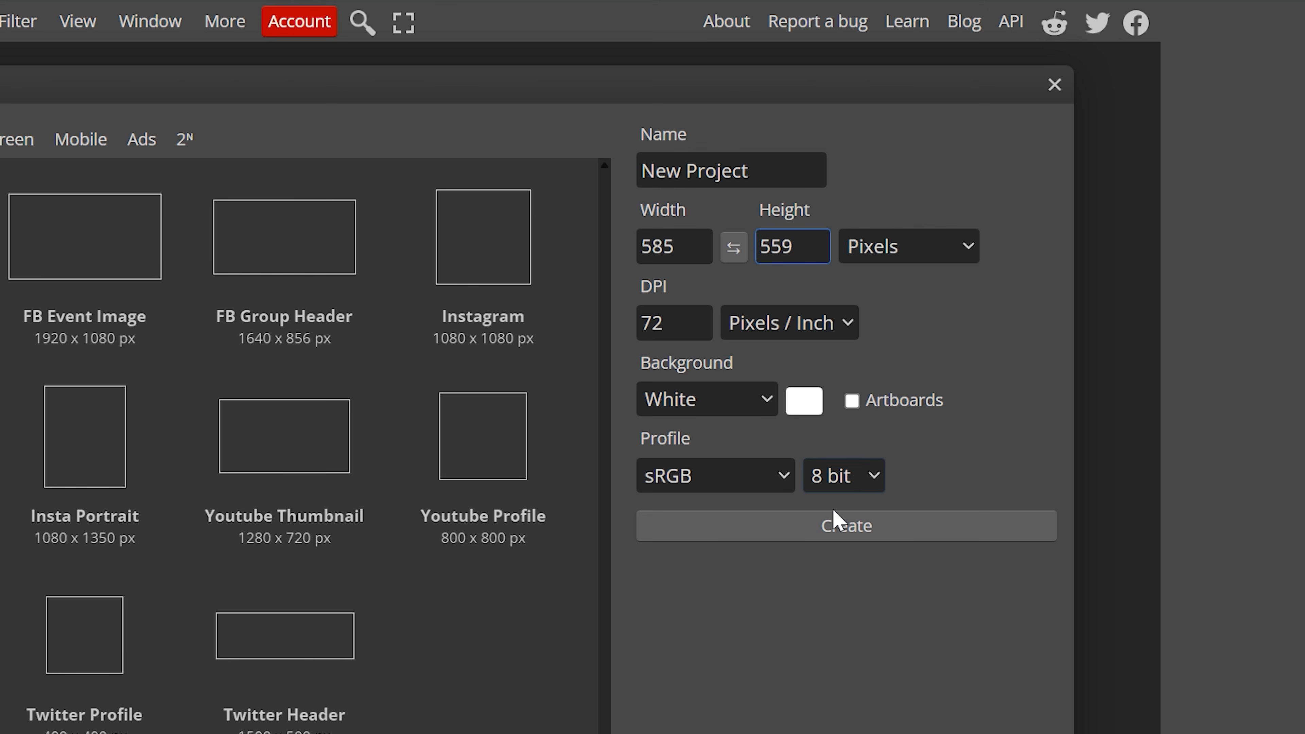
left_click(835, 525)
Step: Drop the shirt template image onto the canvas and confirm its placement
left_click_drag(2, 396, 478, 394)
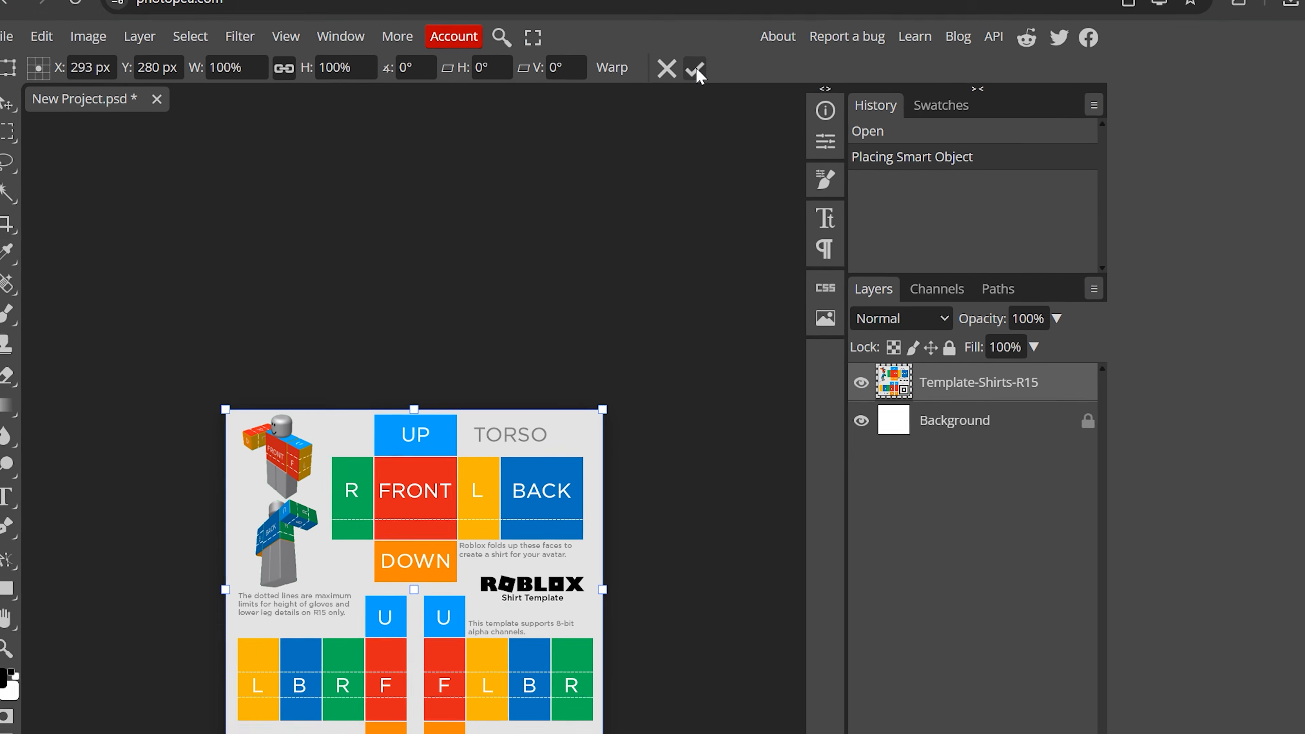
left_click(744, 13)
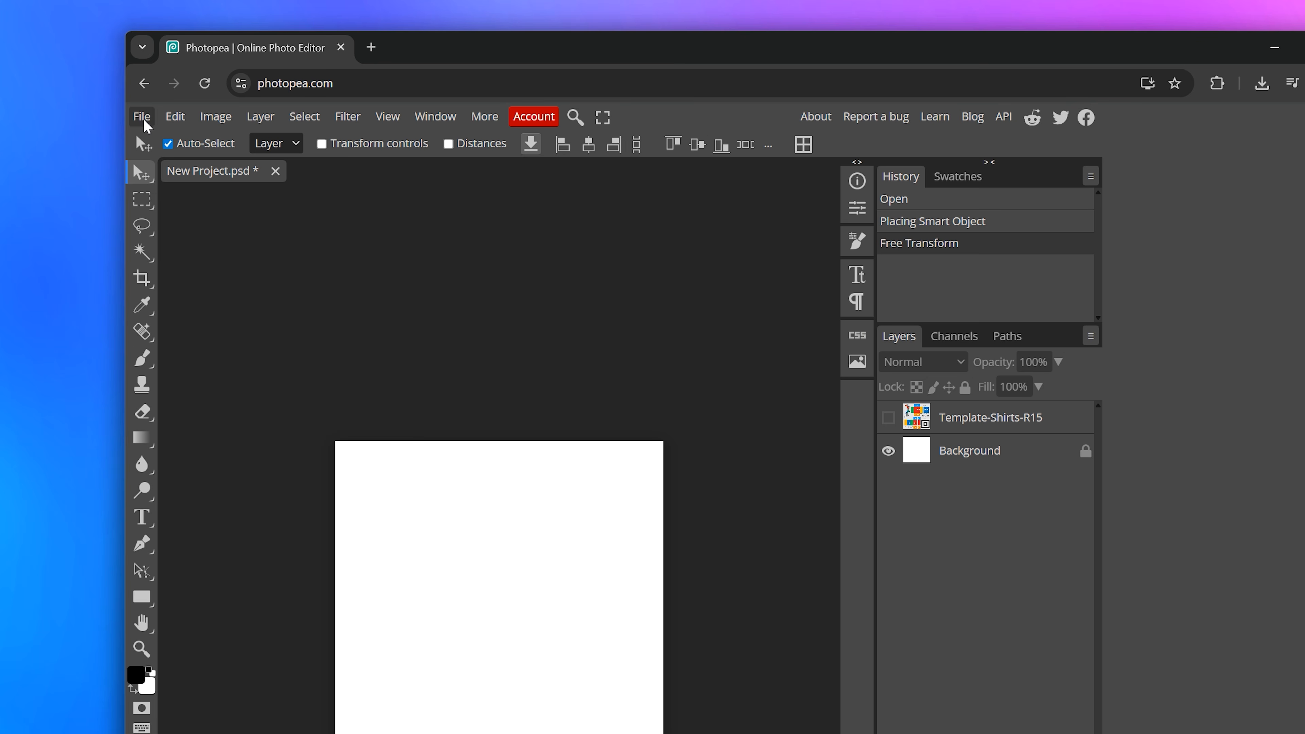
Step: Place the Template-Shirts-R15 image from the Classic-Clothing-Templates folder into the project
left_click(147, 126)
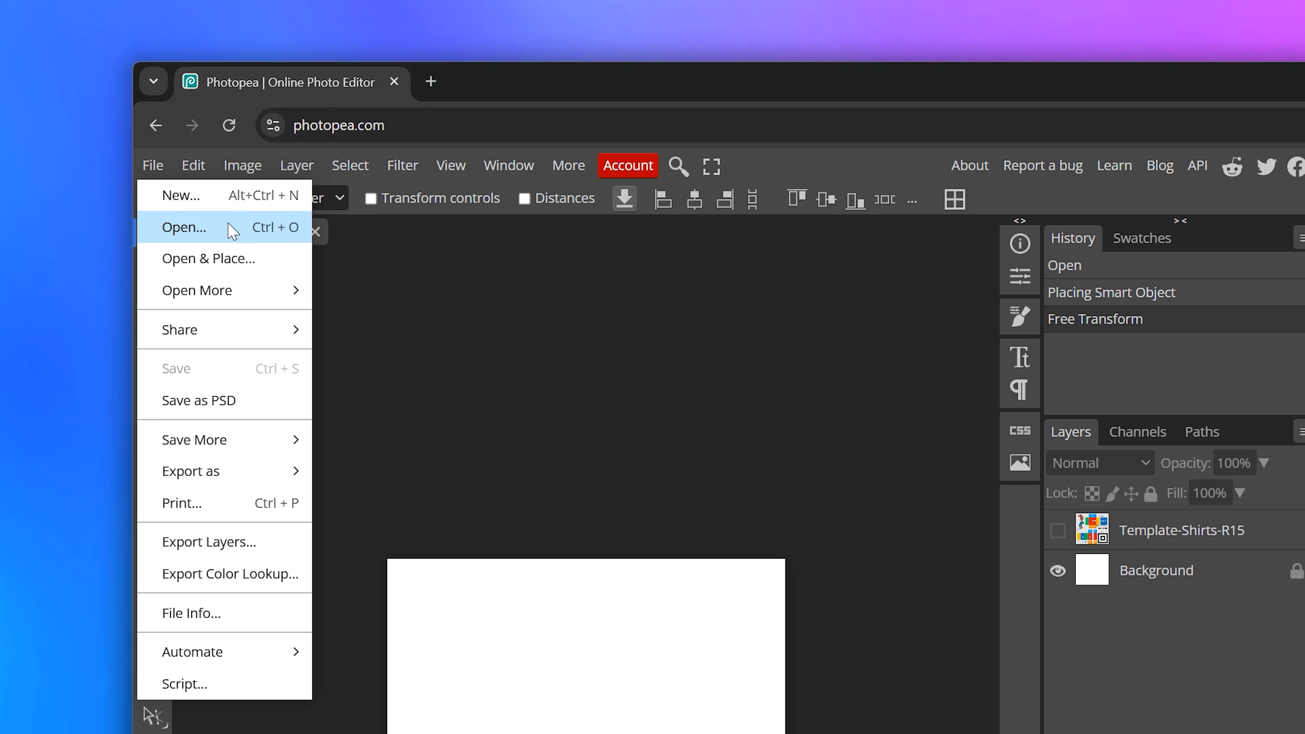
left_click(195, 156)
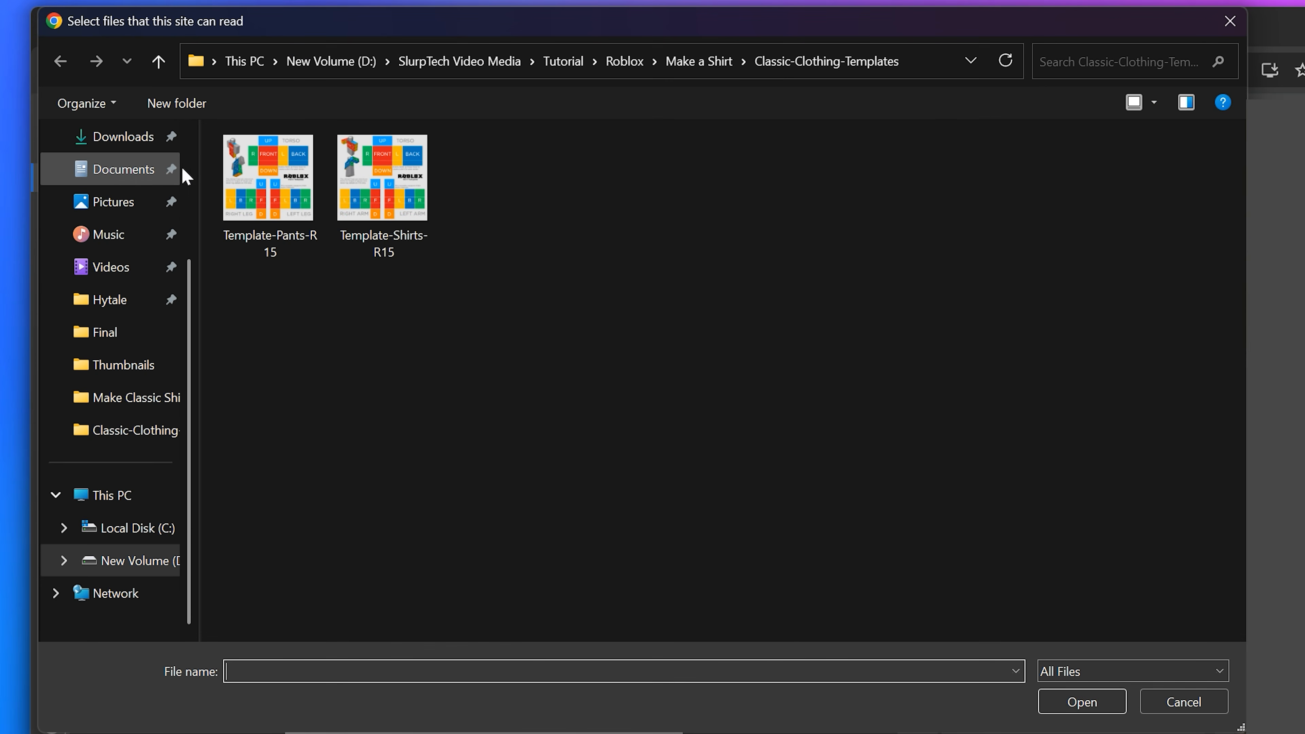
left_click(382, 190)
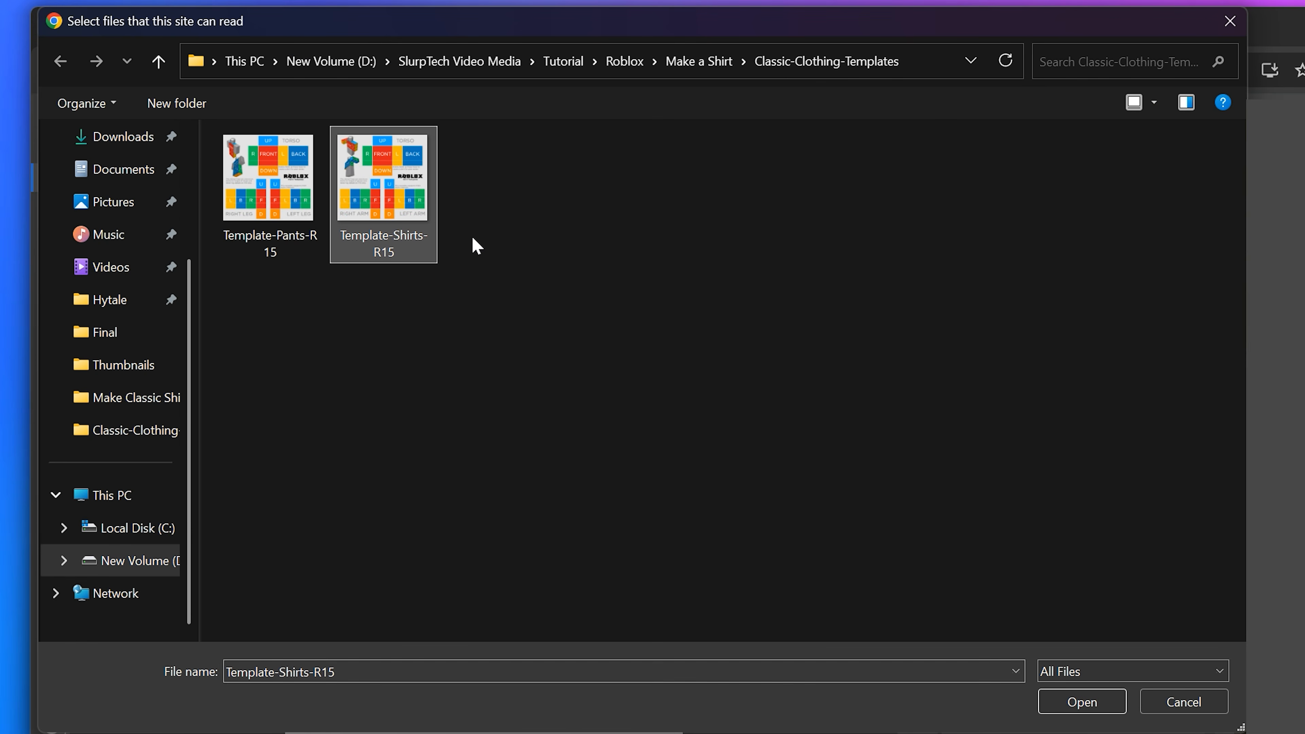
left_click(1079, 701)
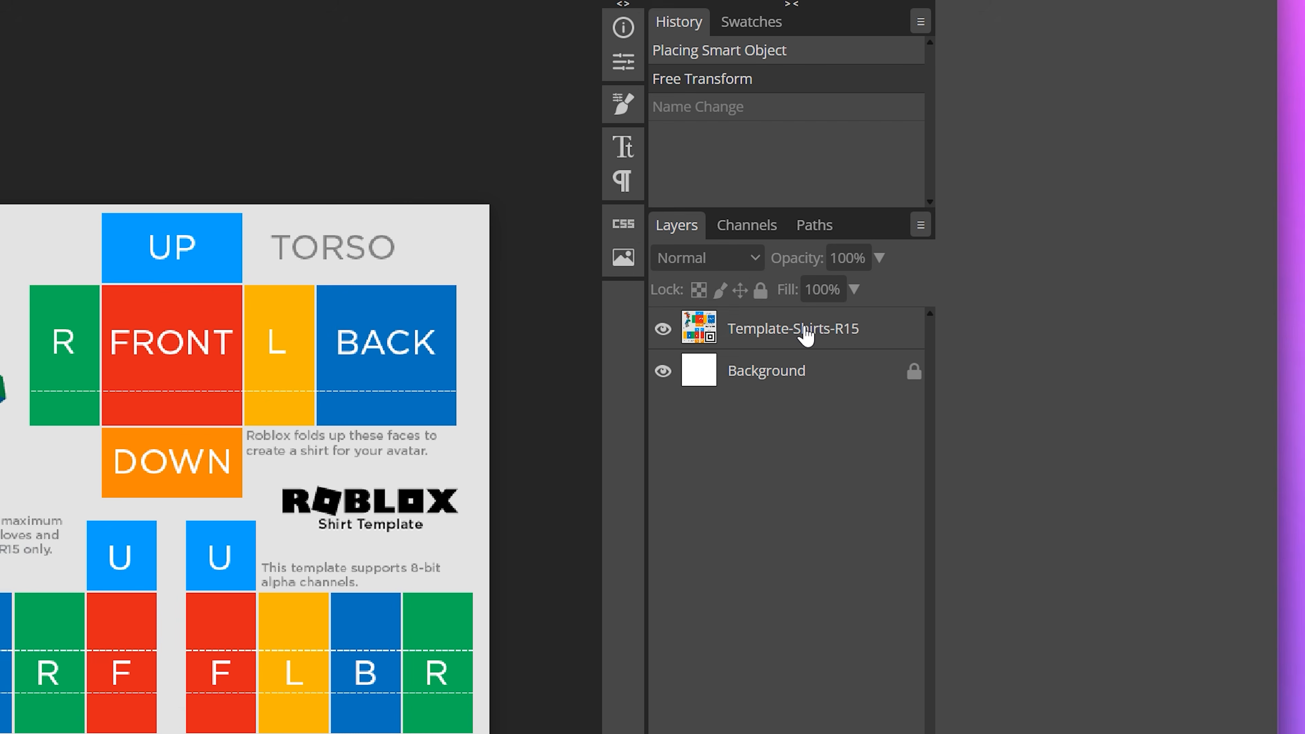
Step: Rename the template layer to Base
double_click(781, 332)
type("Base")
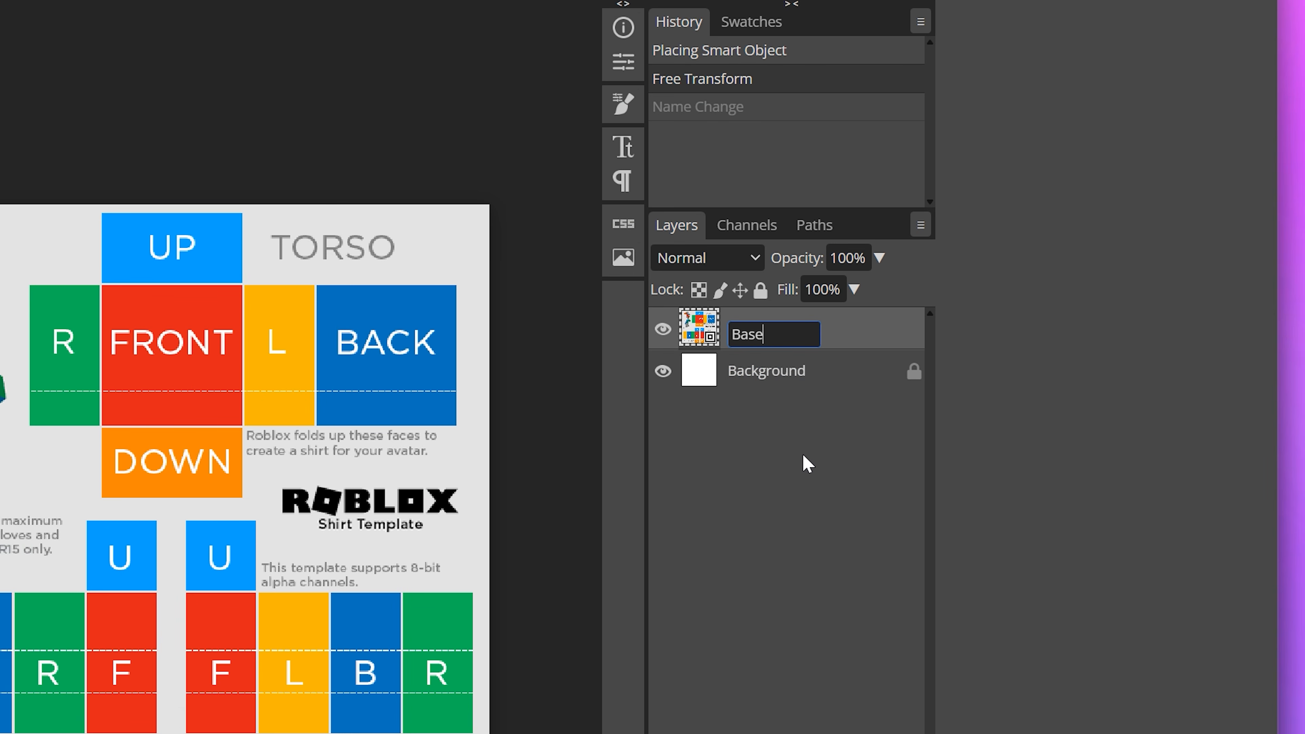
key("Return")
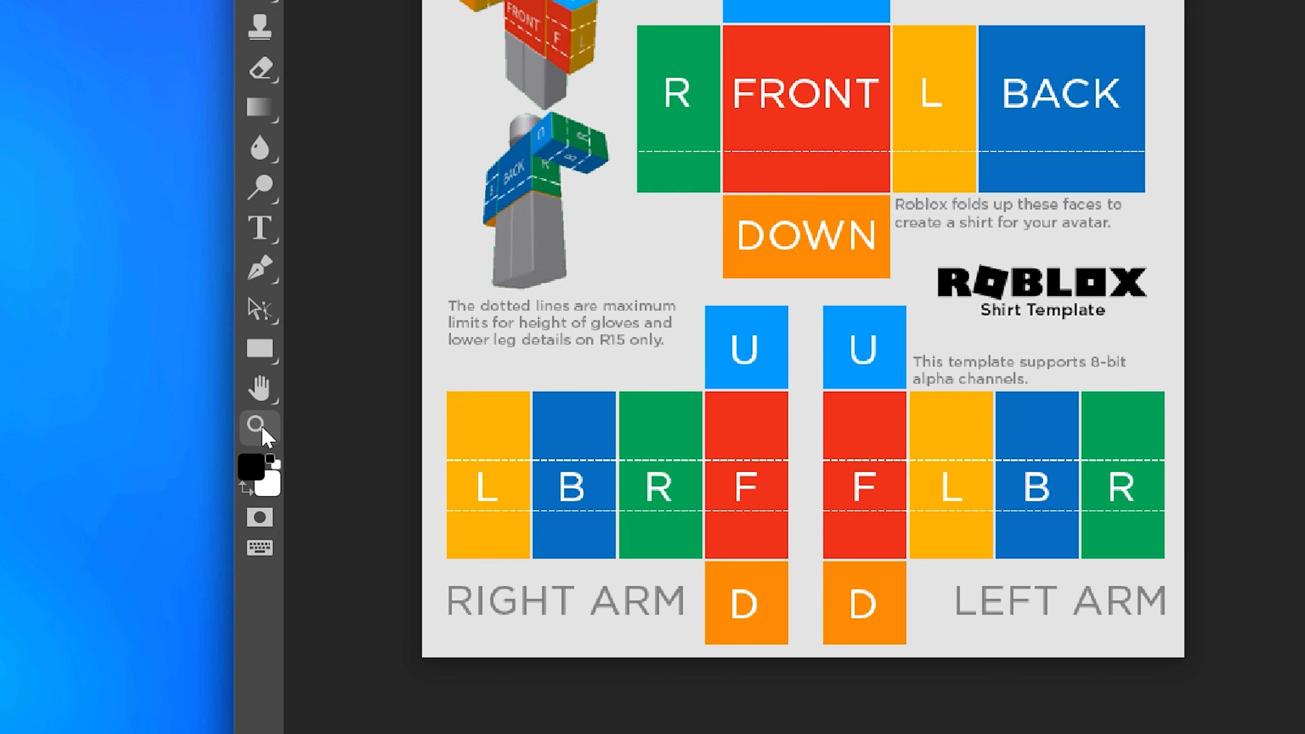
Step: Draw a black rectangle shape covering the torso's FRONT panel of the template
left_click(261, 426)
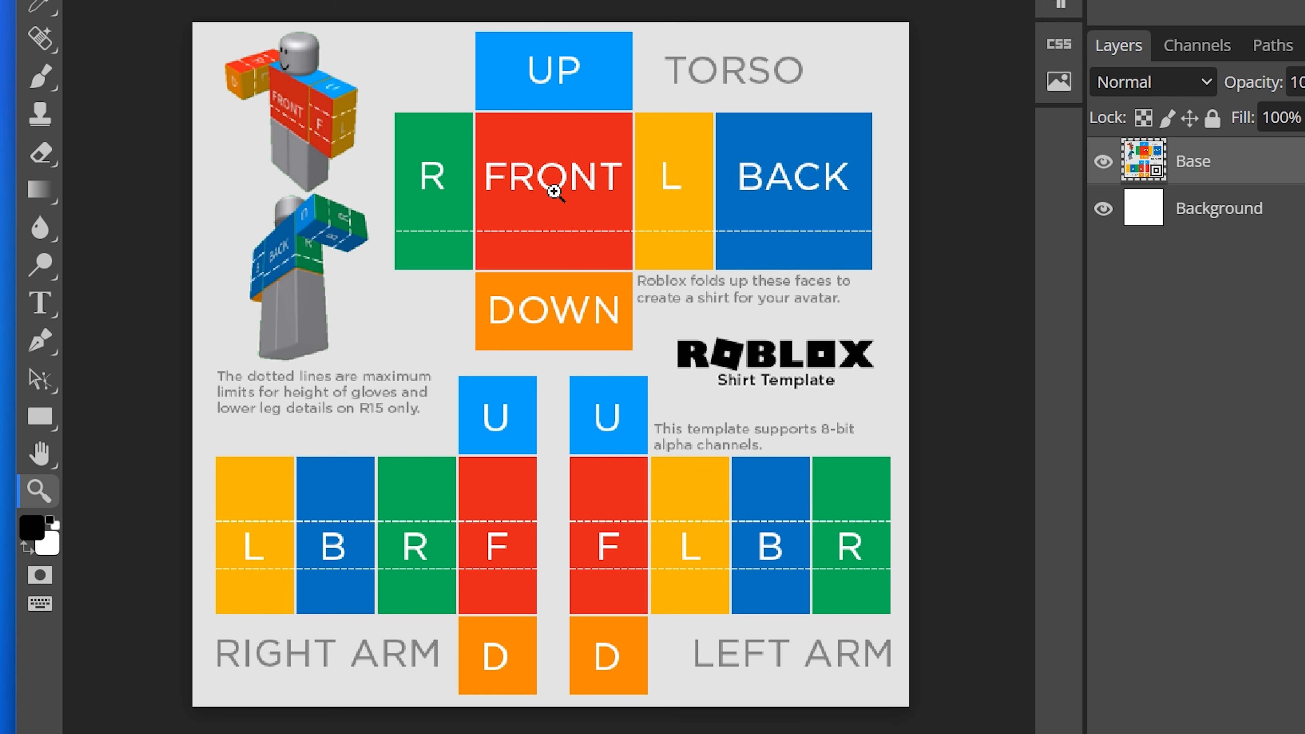
left_click_drag(554, 191, 656, 159)
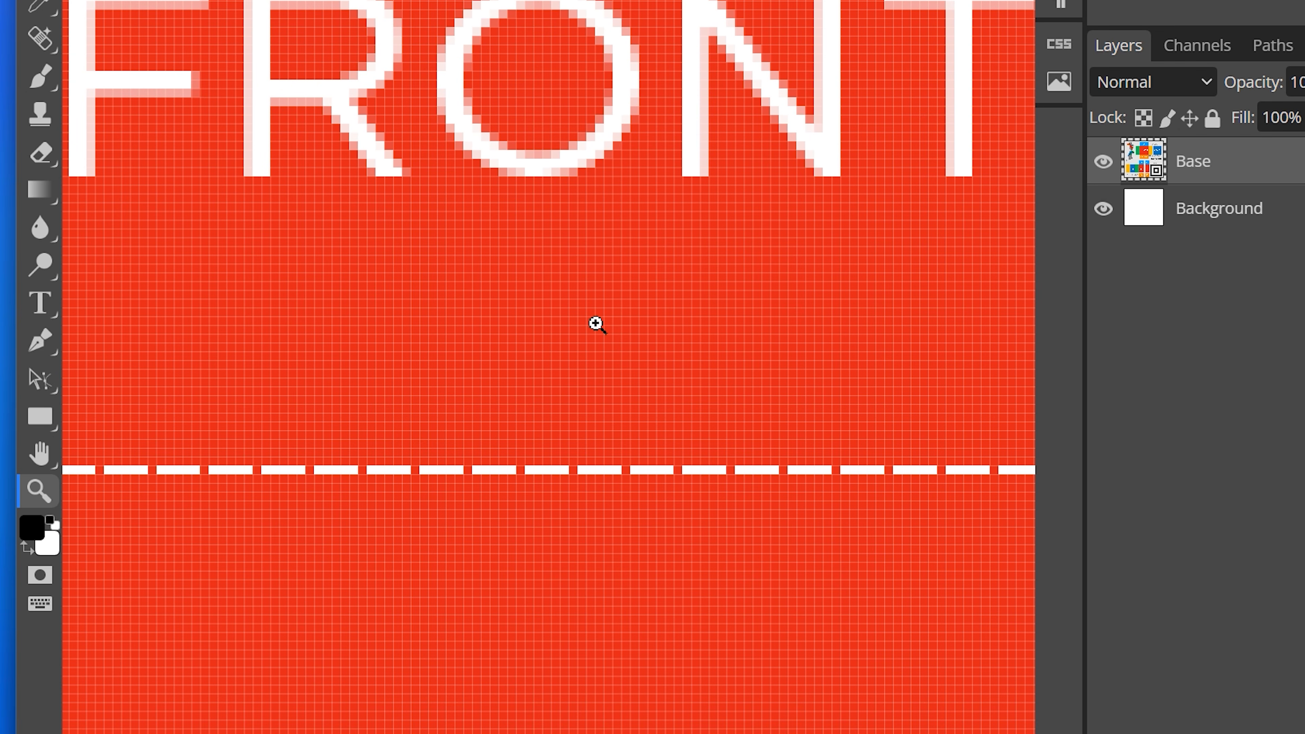
key("v")
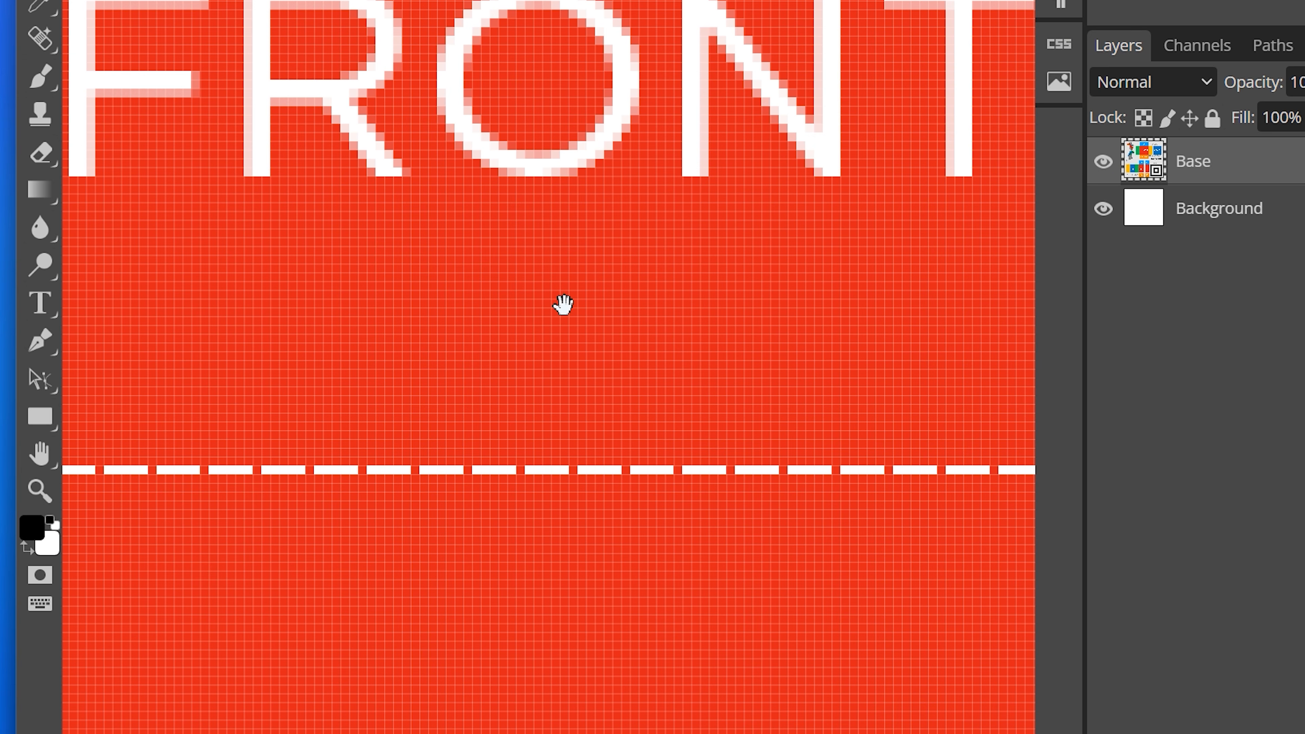
left_click_drag(562, 304, 576, 382)
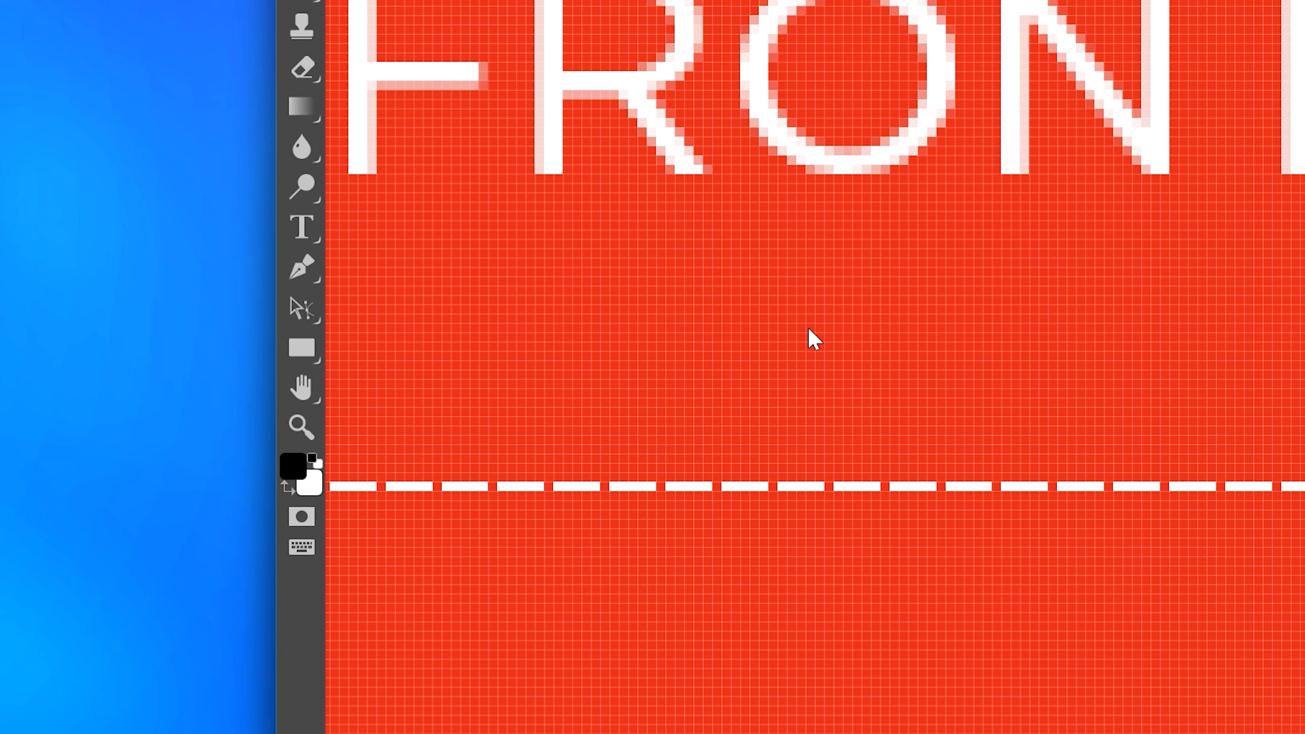
left_click(299, 352)
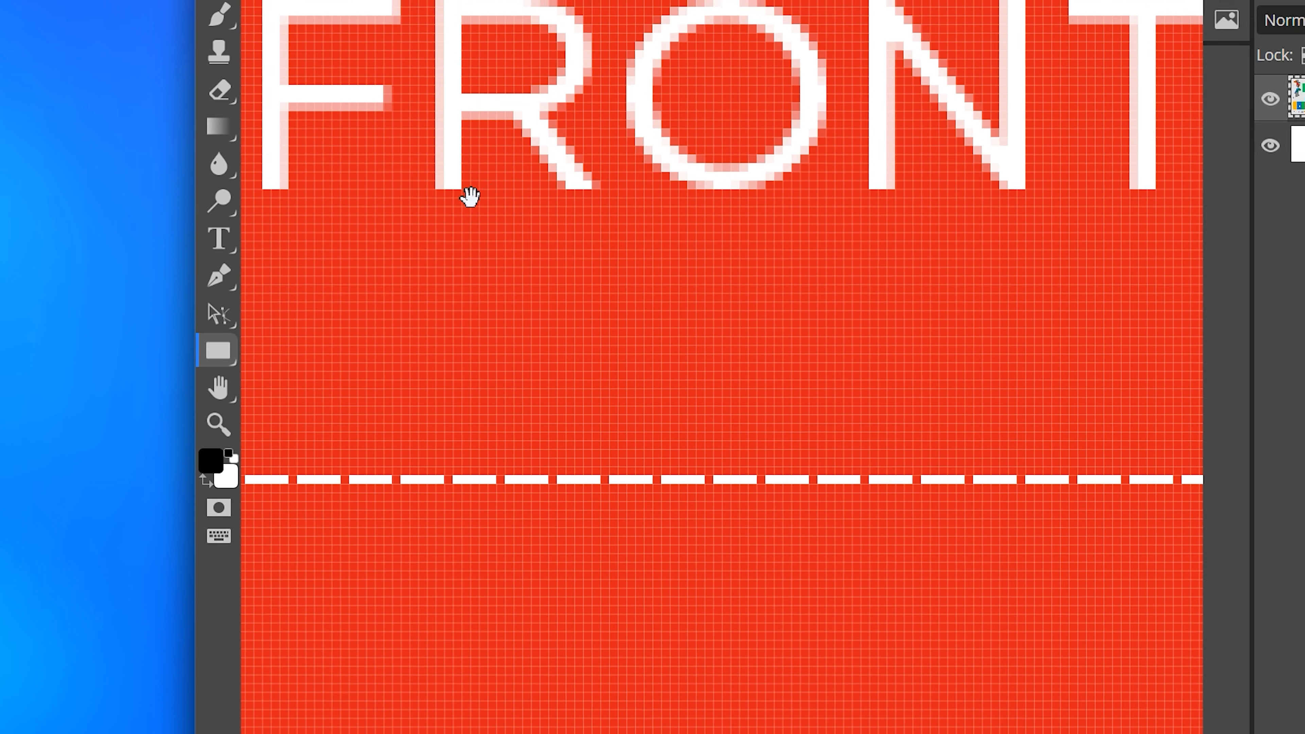
left_click_drag(691, 41, 1127, 606)
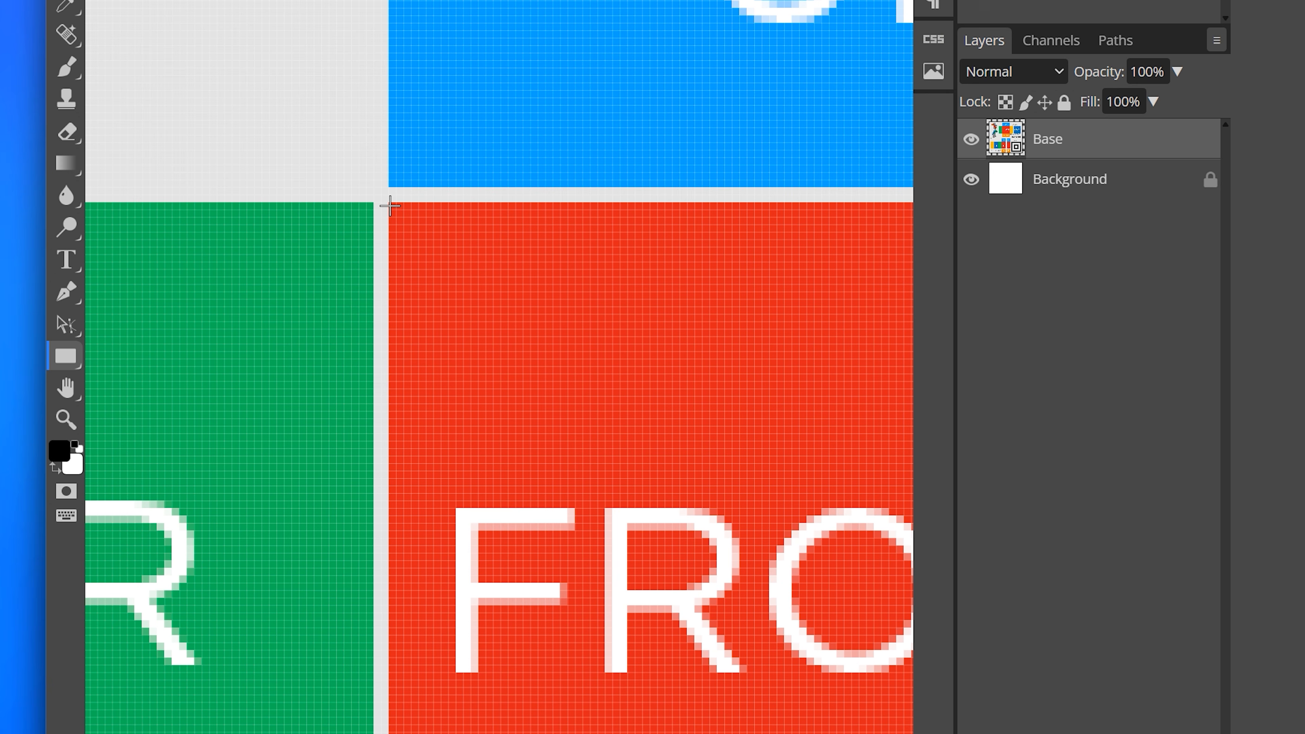
left_click_drag(390, 205, 851, 699)
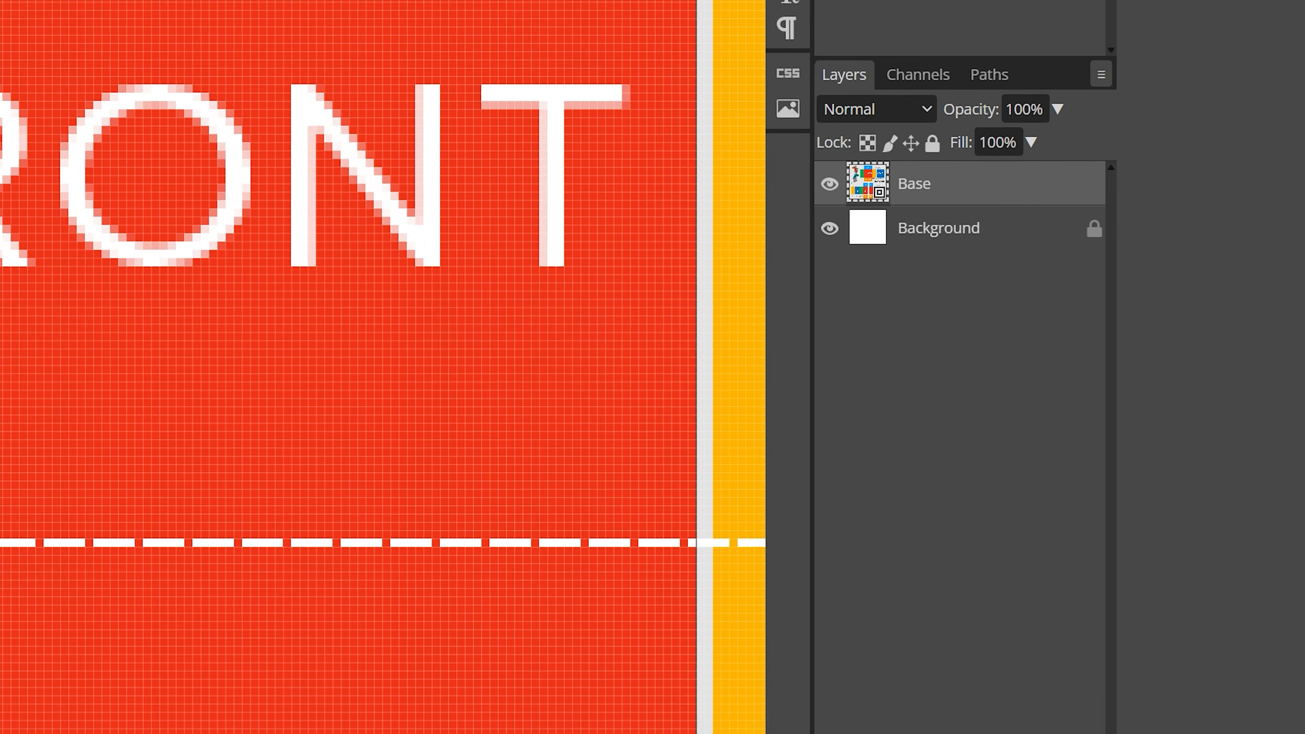
left_click_drag(696, 733, 697, 733)
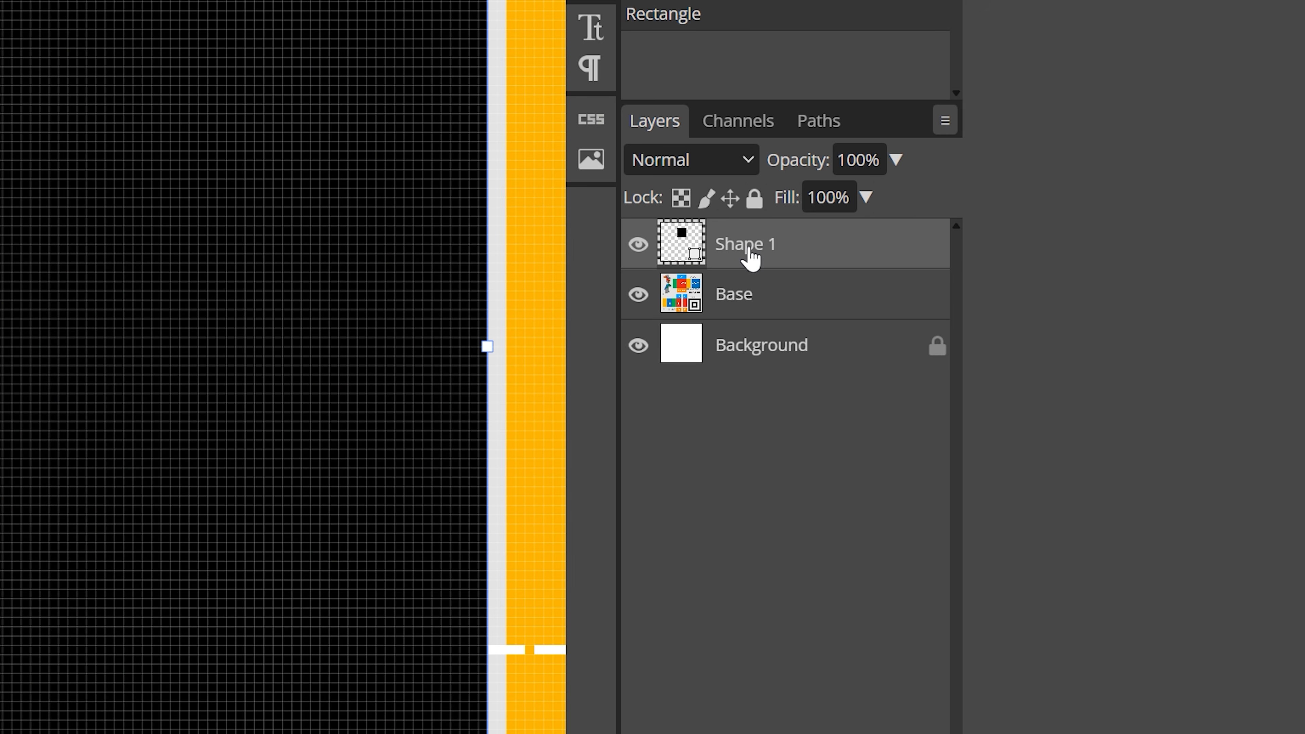
Step: Rename the new shape layer to Front
double_click(751, 257)
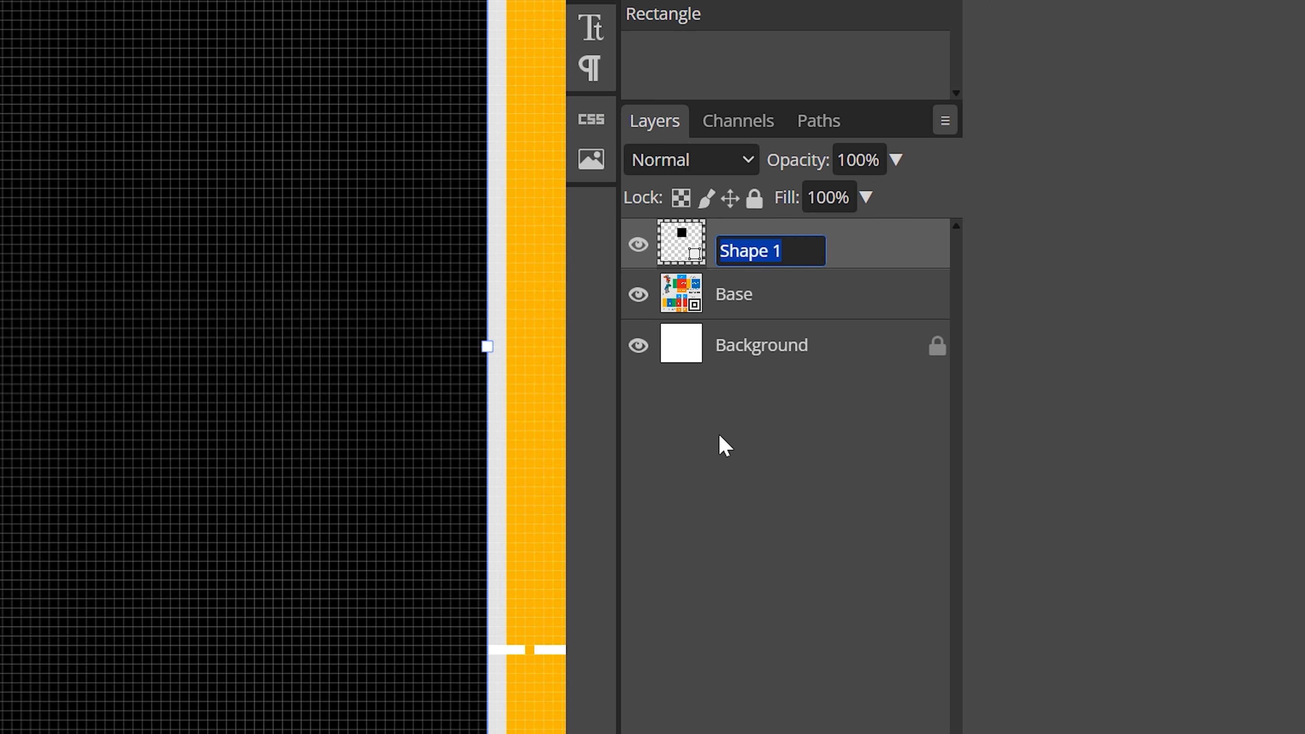
type("Front")
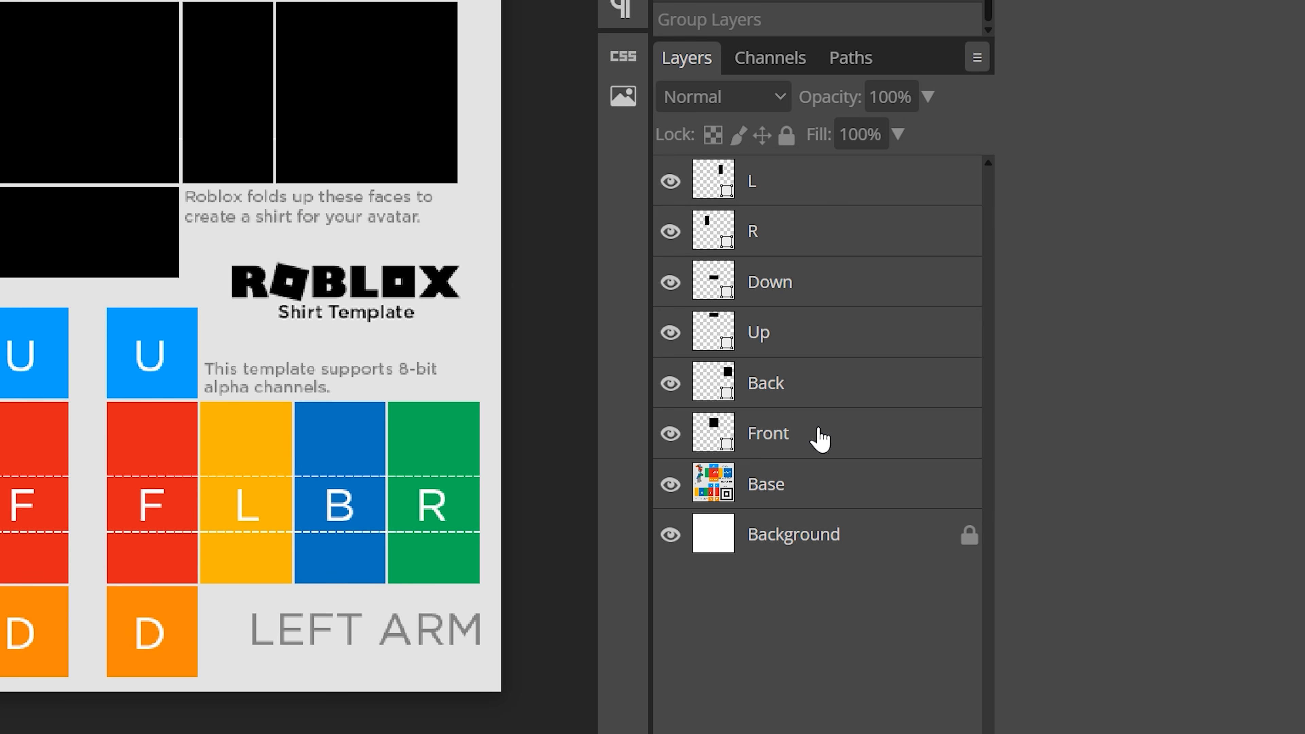
Step: Group the Front, Back, Up, Down, R and L layers into a new folder named Torso
left_click(820, 439)
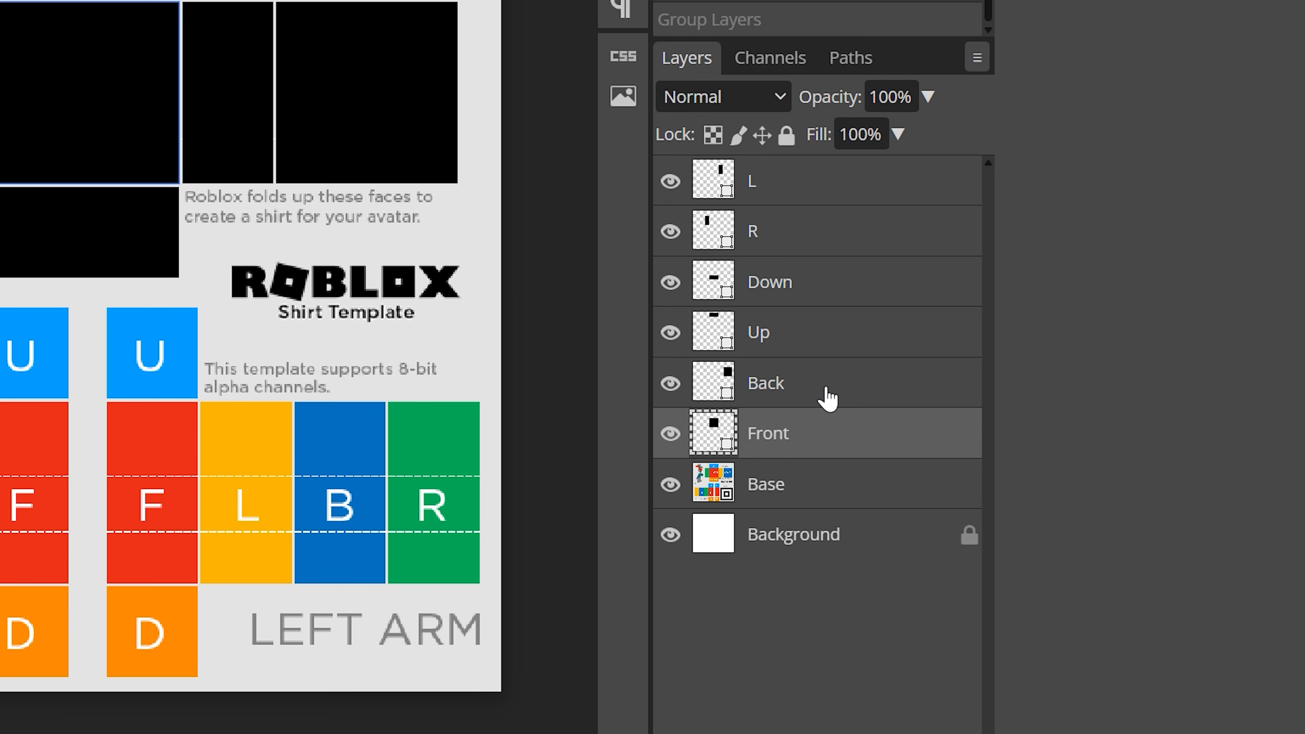
left_click(824, 393, "ctrl")
left_click(827, 336, "ctrl")
left_click(831, 280, "ctrl")
left_click(833, 232, "ctrl")
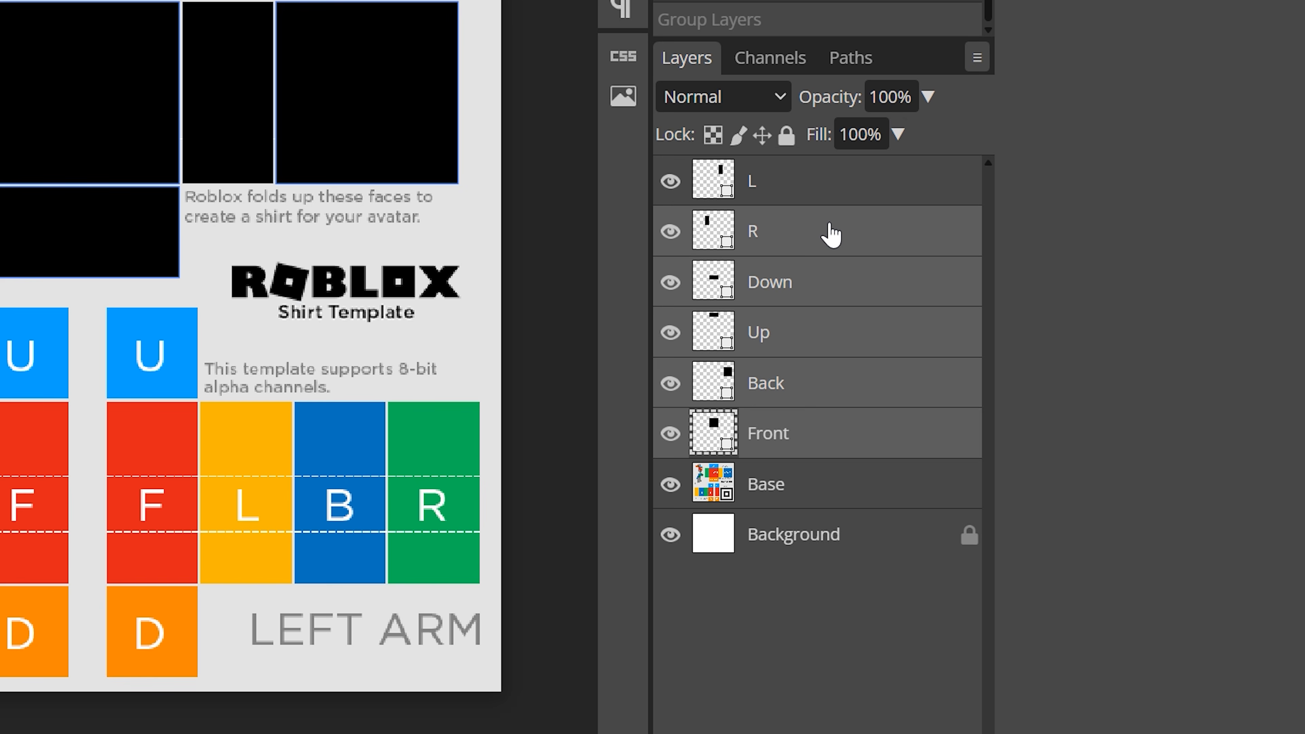
left_click(835, 195, "ctrl")
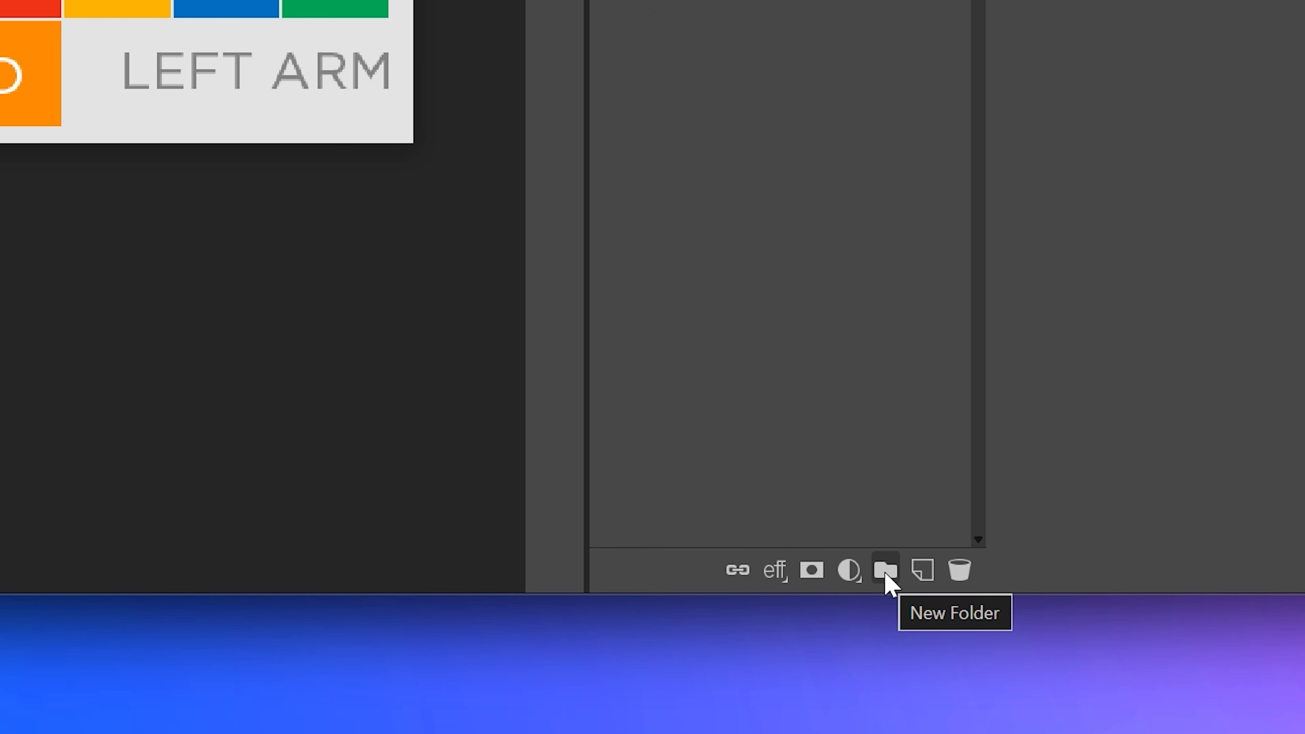
left_click(886, 572)
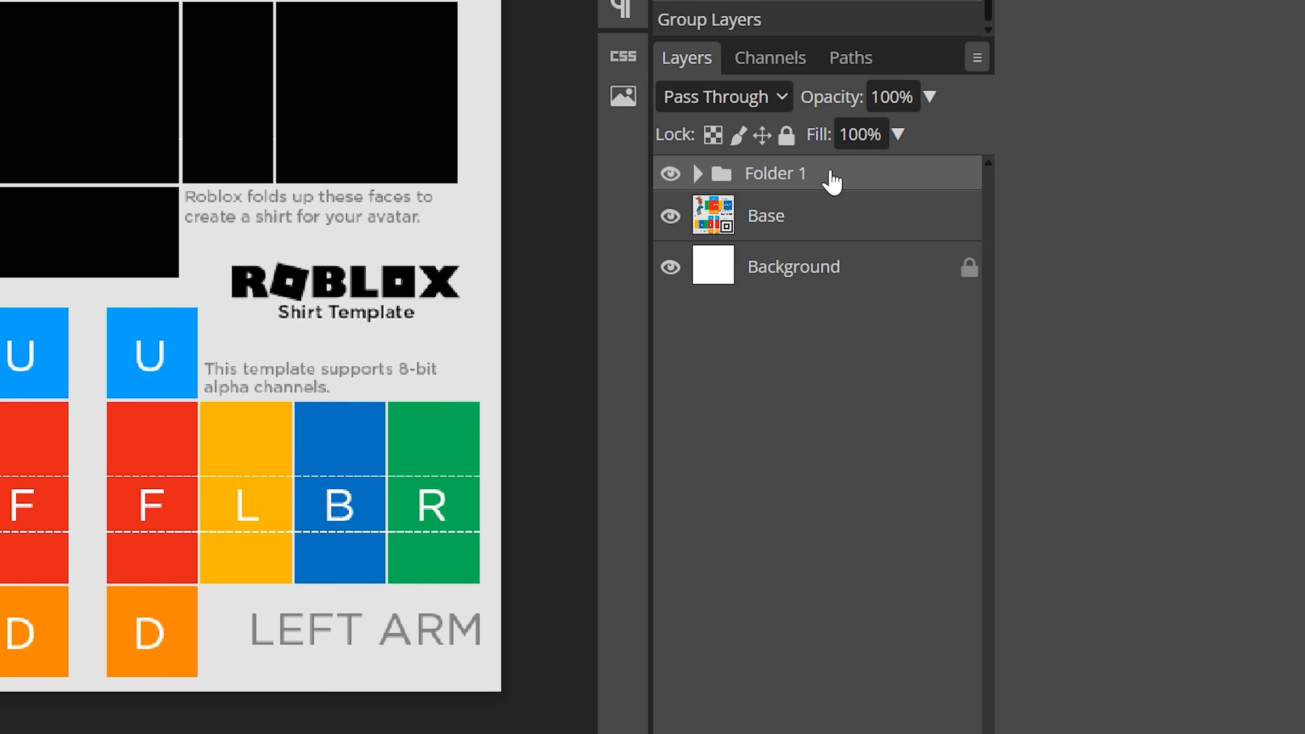
double_click(790, 177)
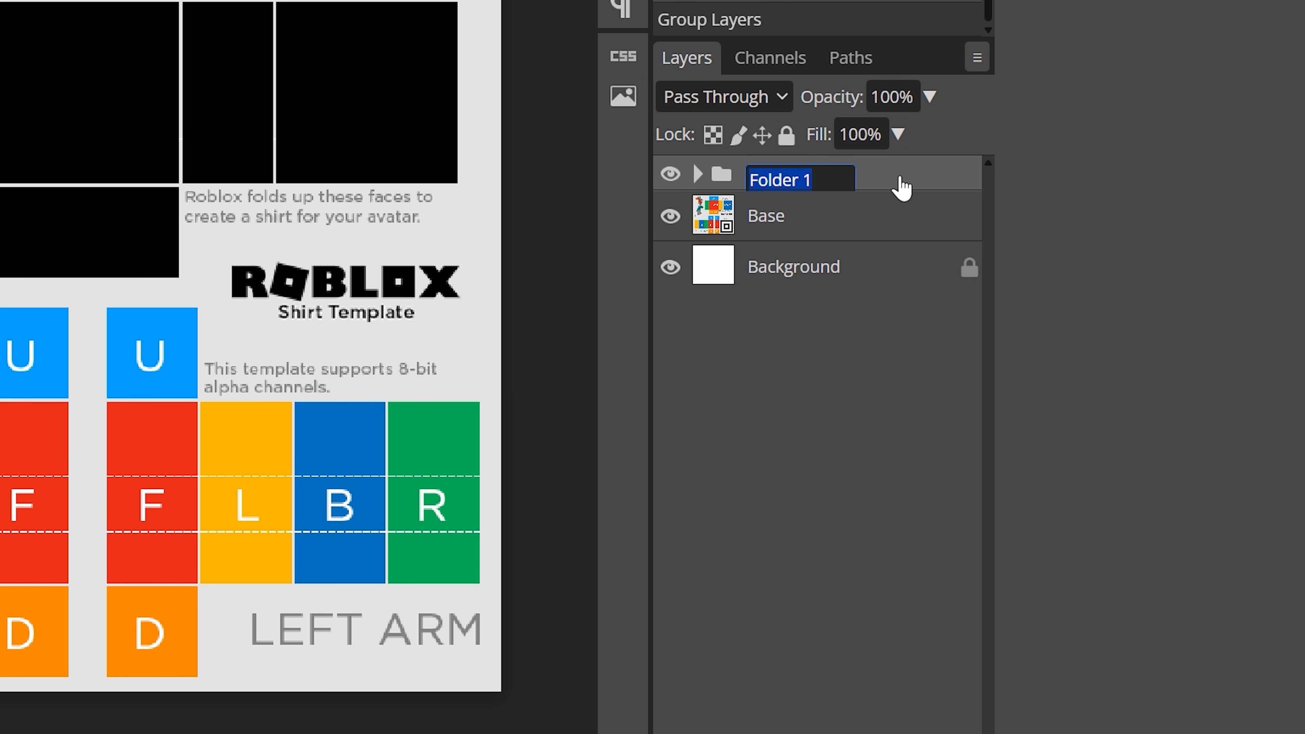
type("Torso")
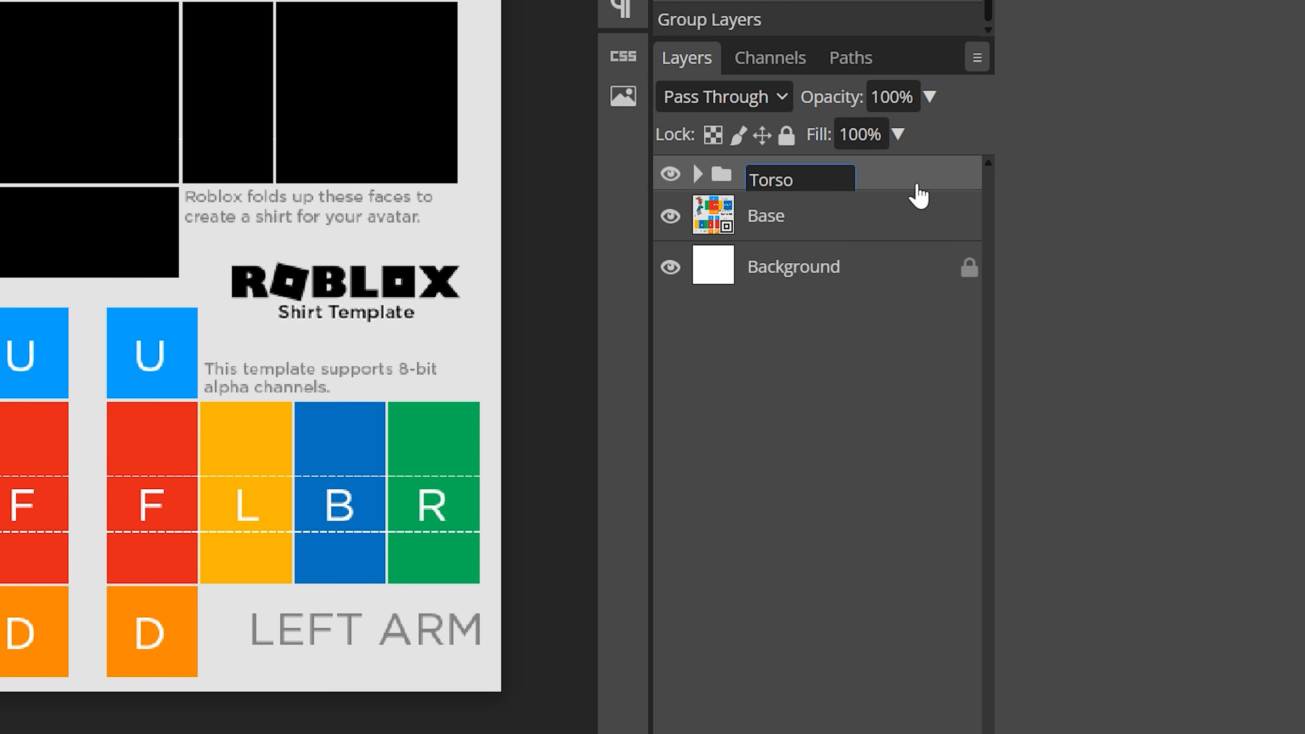
key("Return")
Step: Draw a black rectangle shape over the right arm's U panel
left_click_drag(749, 304, 829, 290)
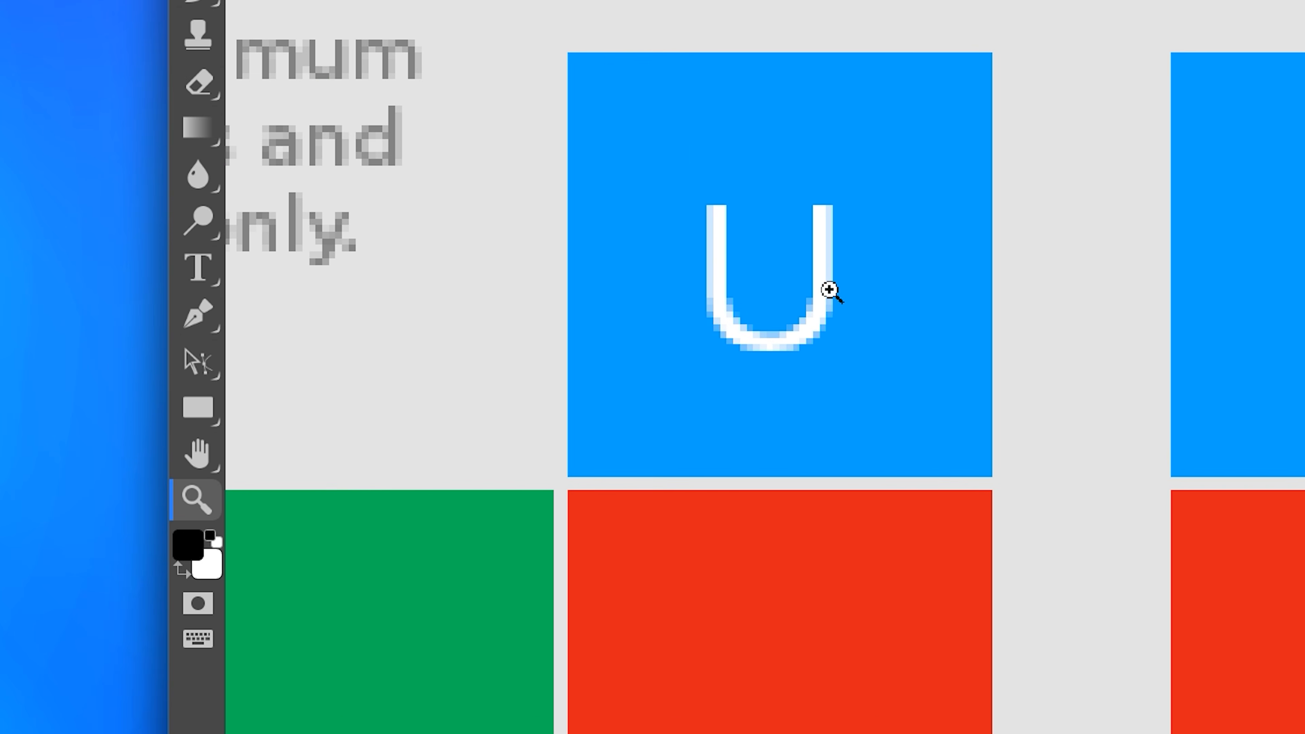
left_click(203, 415)
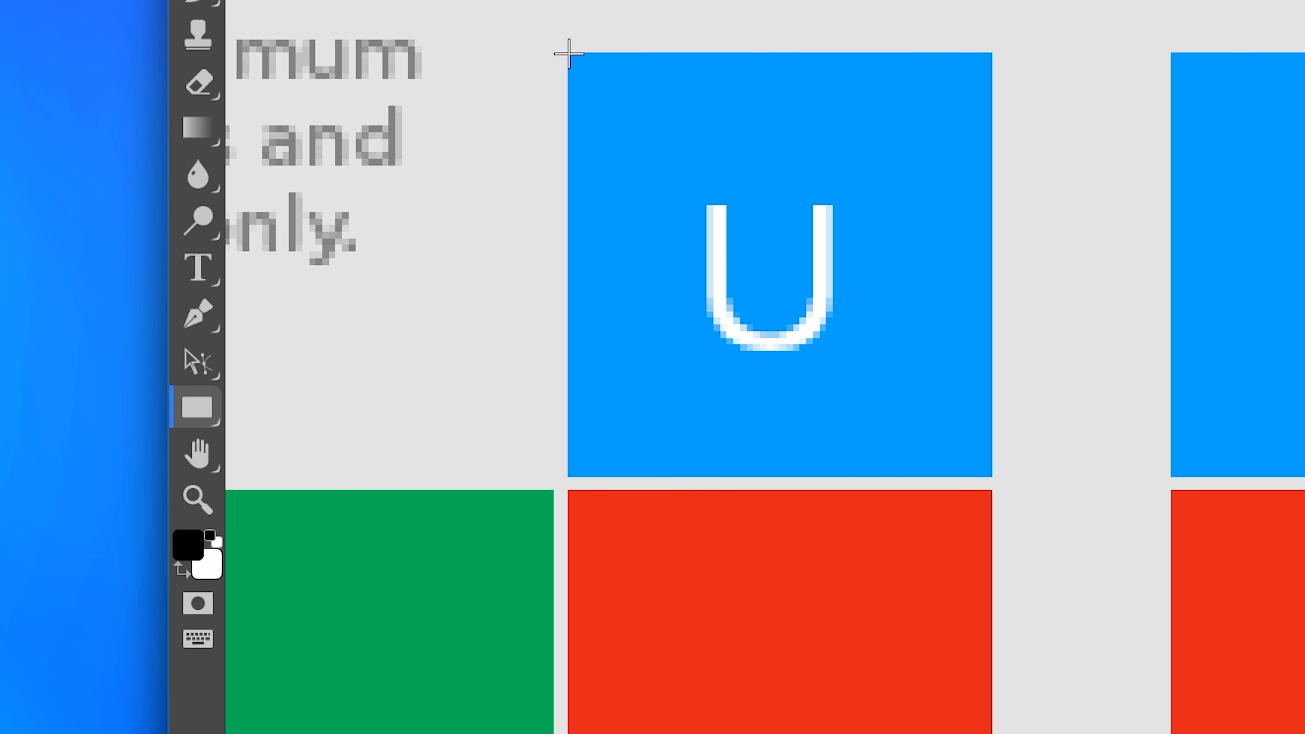
left_click_drag(568, 53, 988, 478)
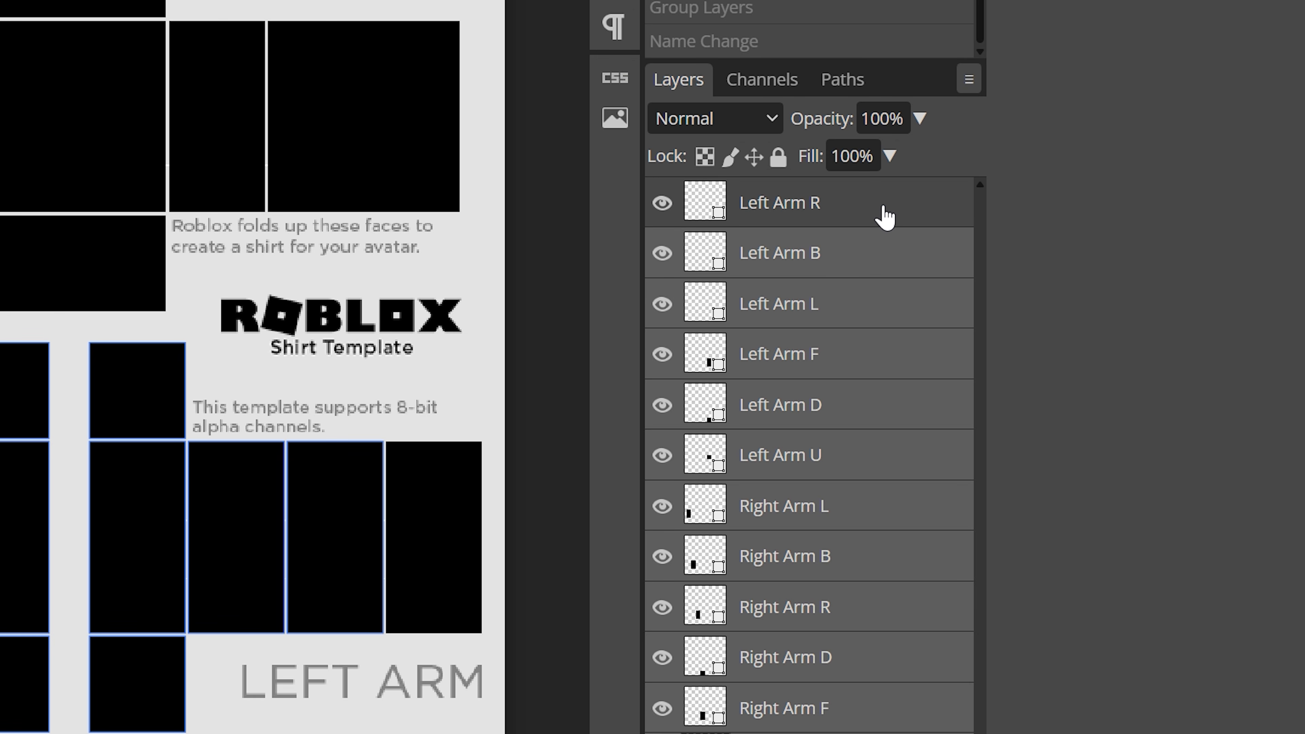
Step: Group all Left Arm and Right Arm shape layers into a new folder named Arms
left_click(884, 215, "shift")
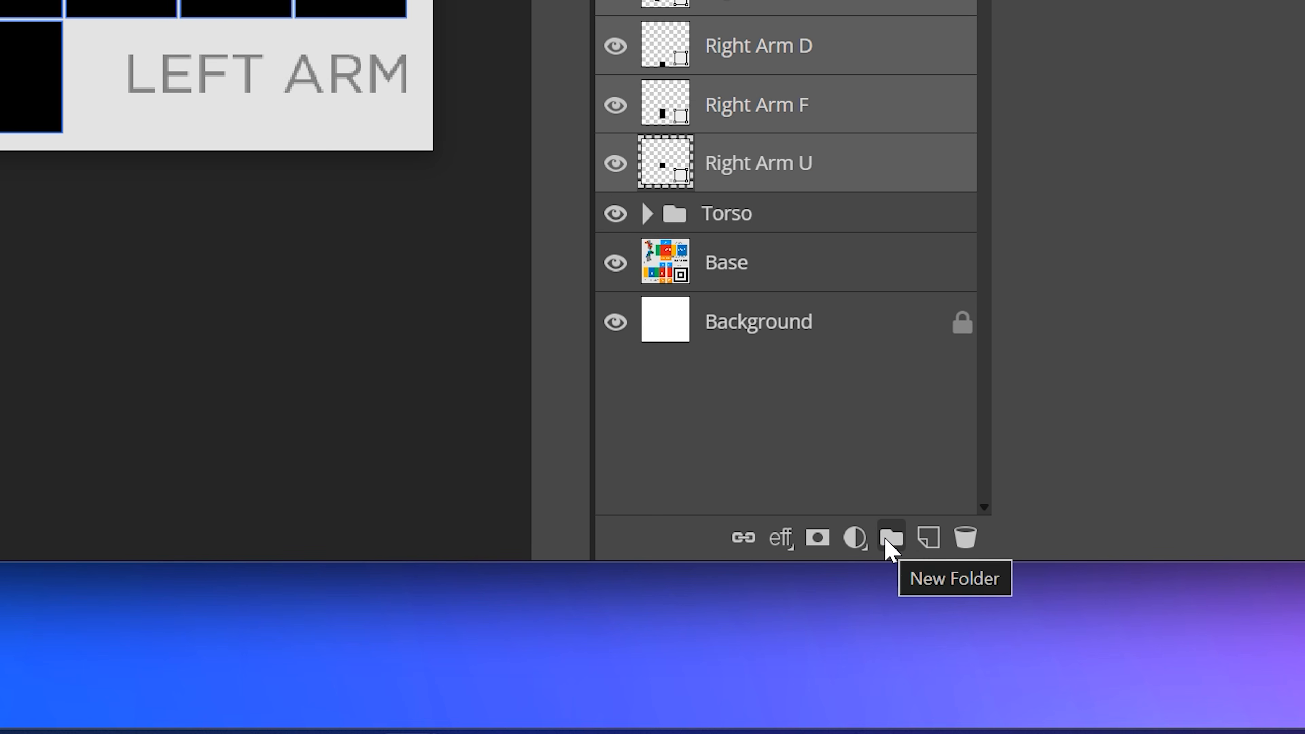
left_click(884, 548)
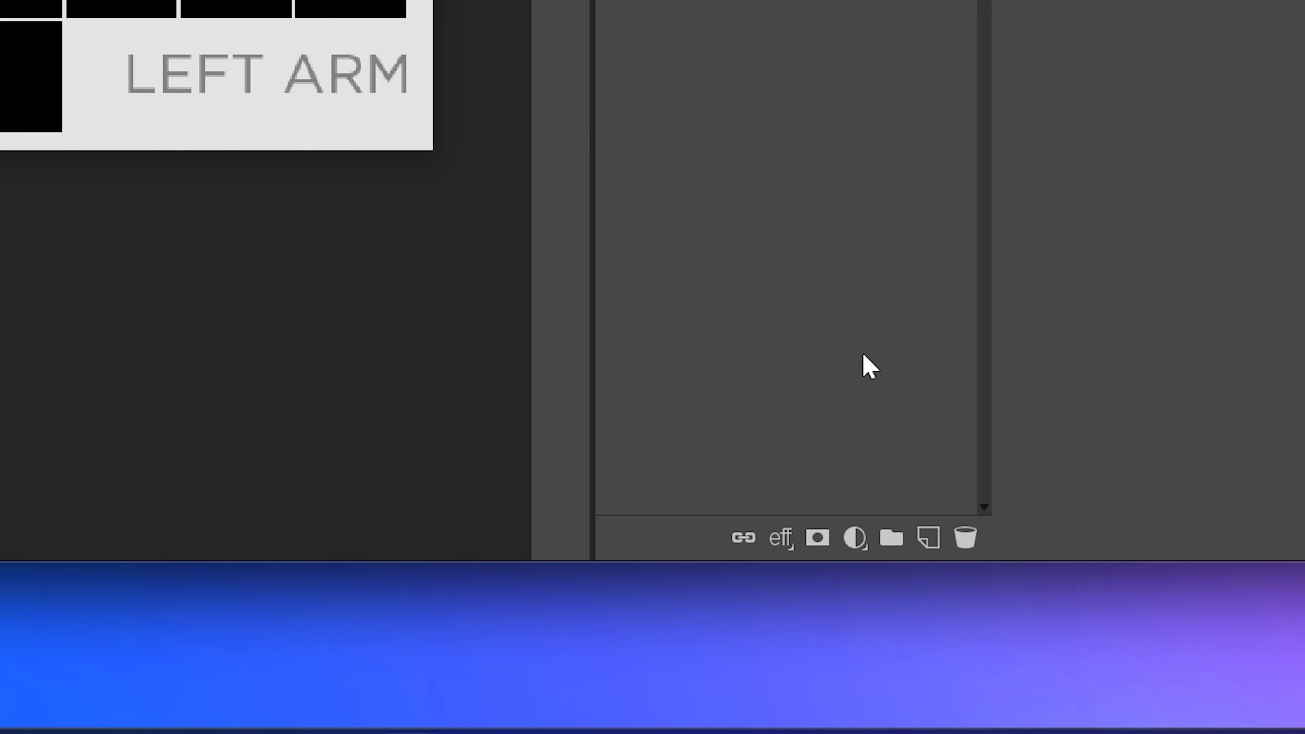
double_click(792, 207)
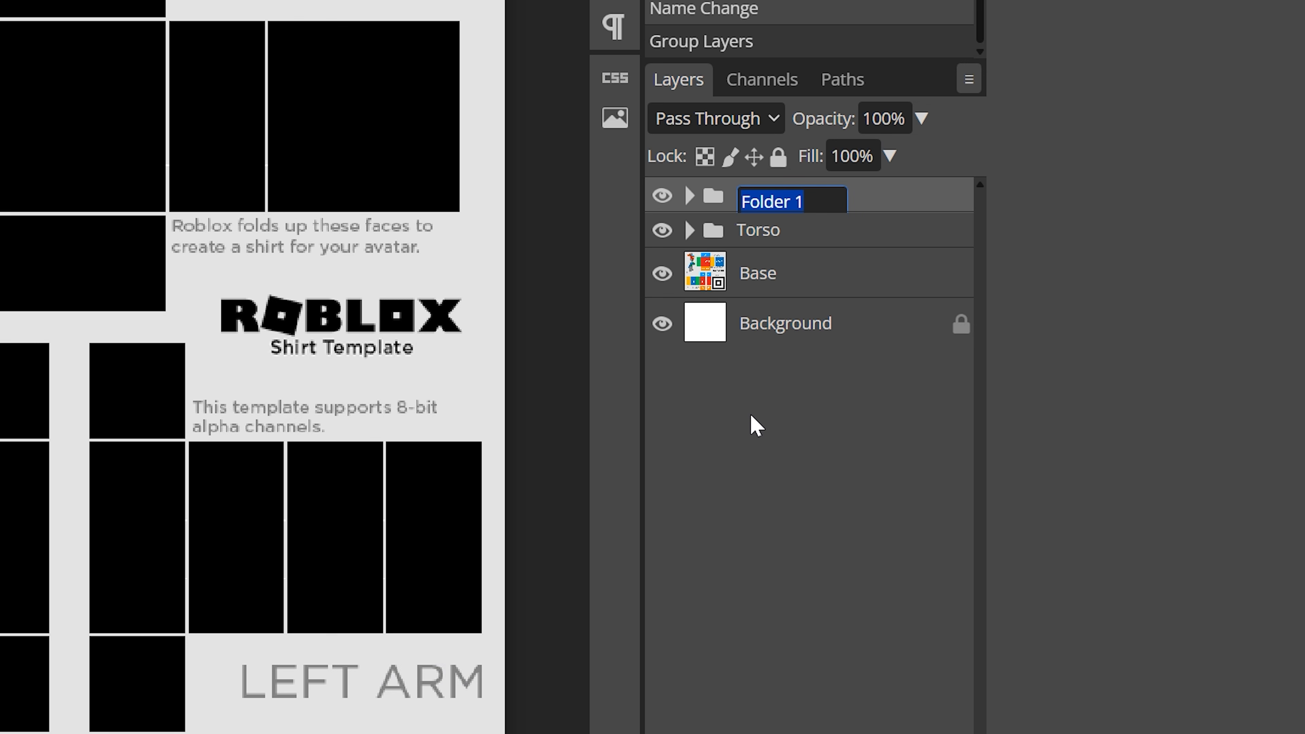
type("Arms")
key("Return")
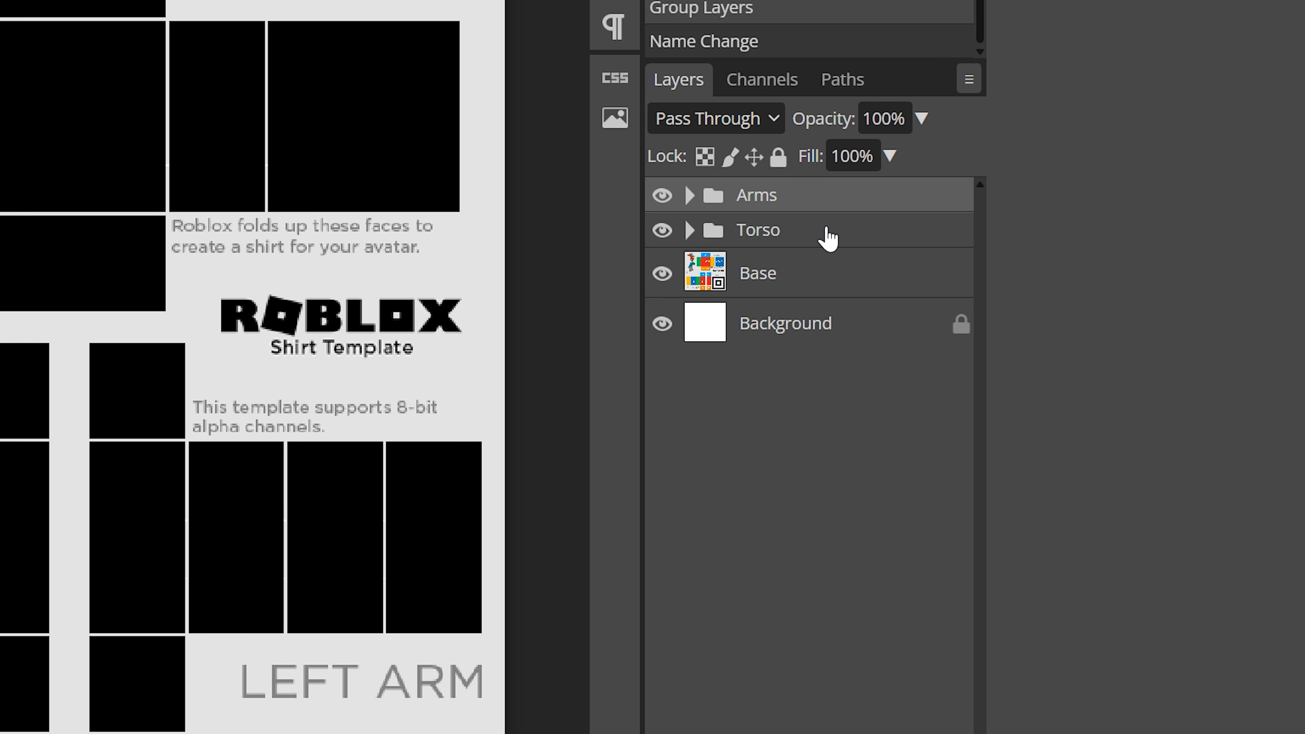
Step: Group the Arms and Torso folders into a new folder named Shirt
left_click(828, 238, "shift")
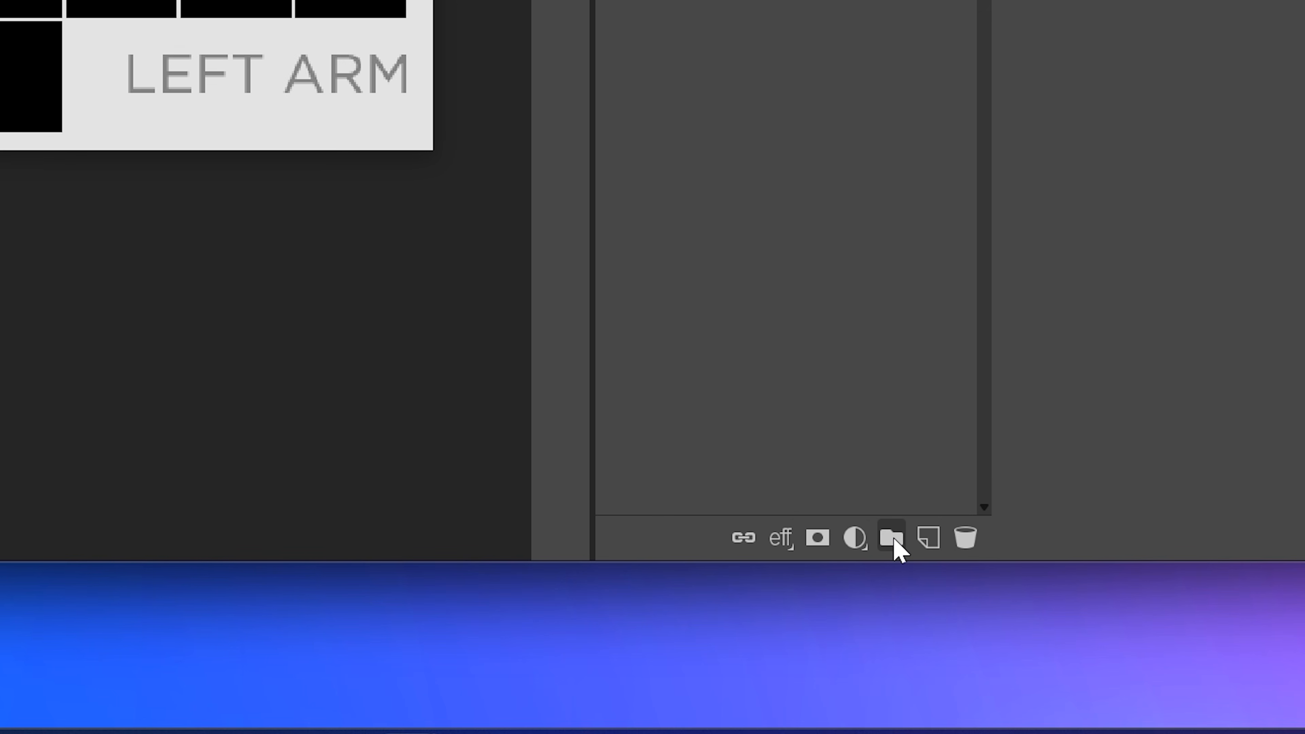
left_click(892, 538)
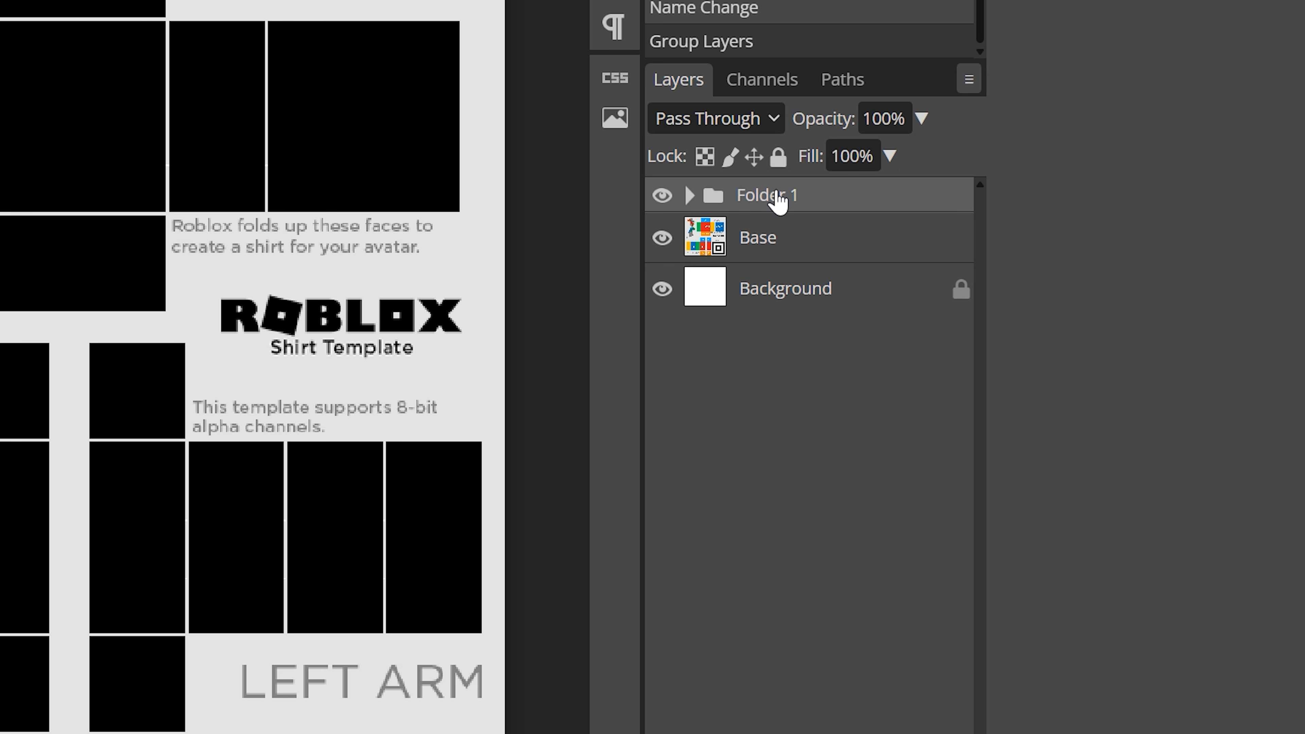
double_click(778, 199)
type("Shirt")
key("Return")
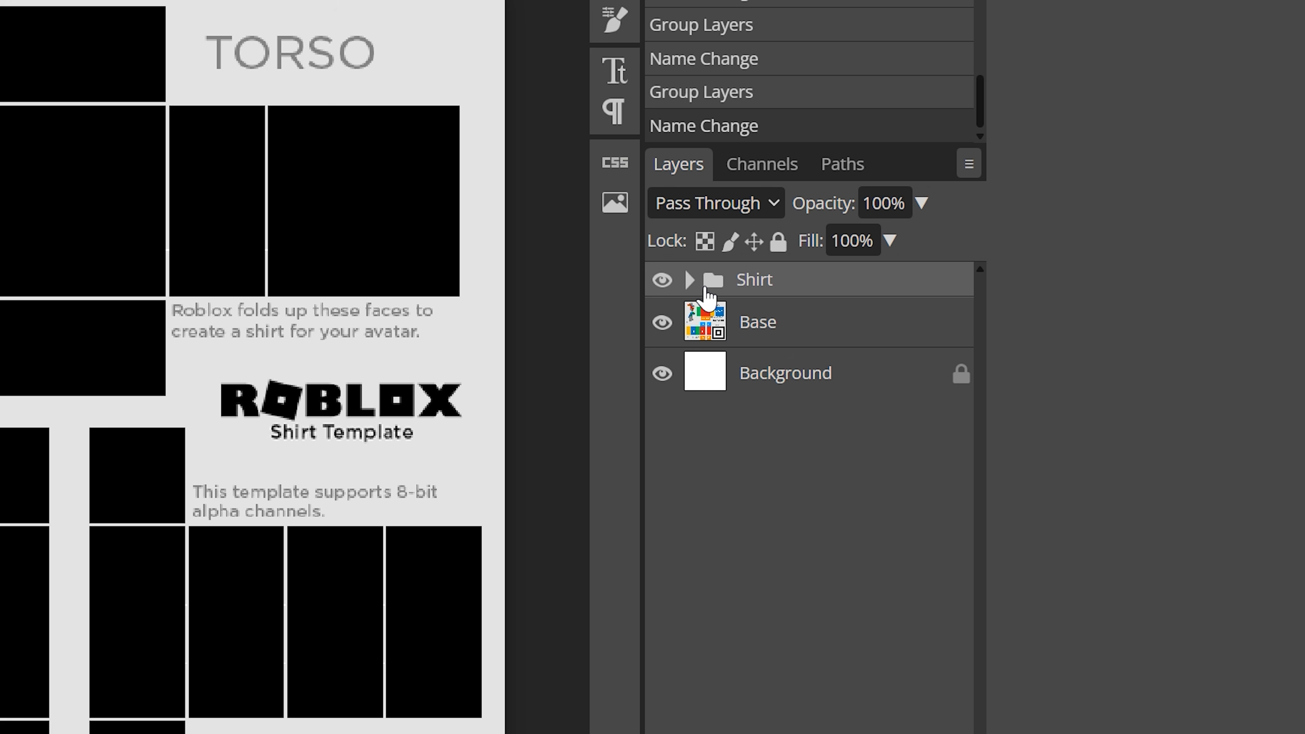
Step: Open the Torso folder's blending options and enable Gradient Overlay instead of Color Overlay
left_click(927, 334)
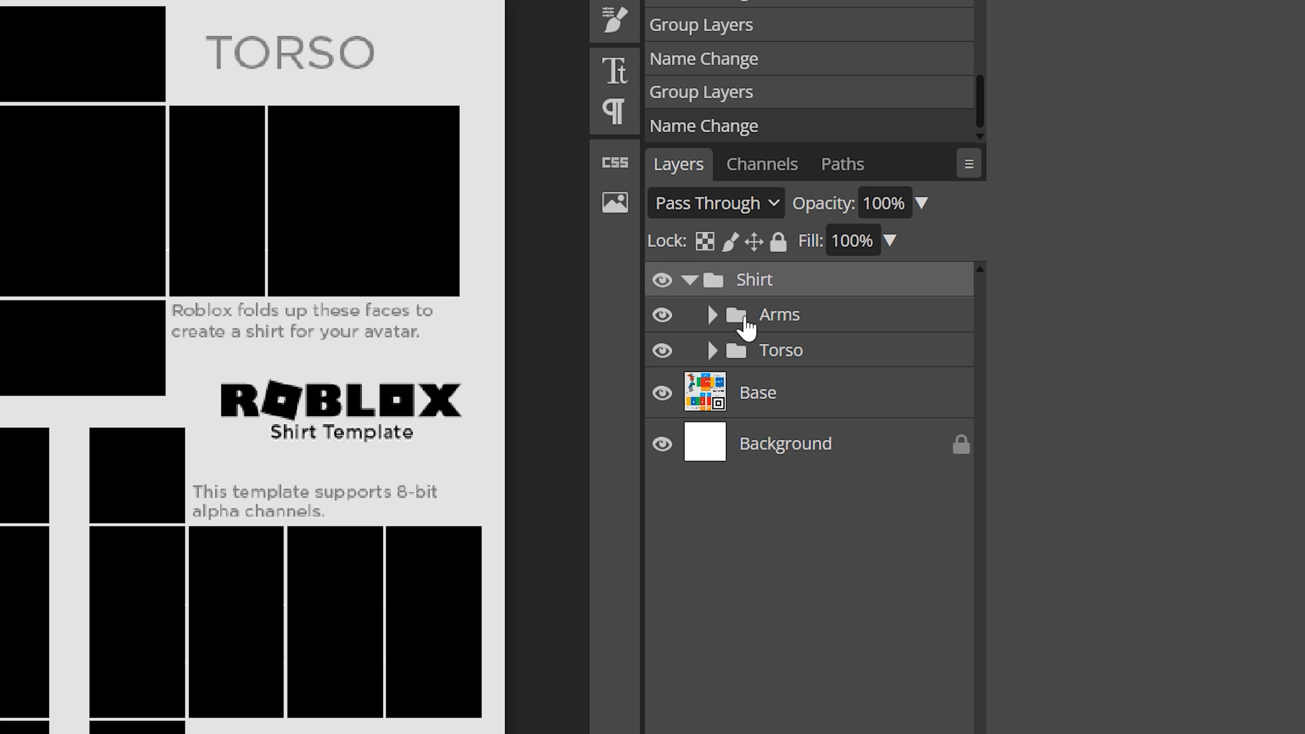
right_click(830, 356)
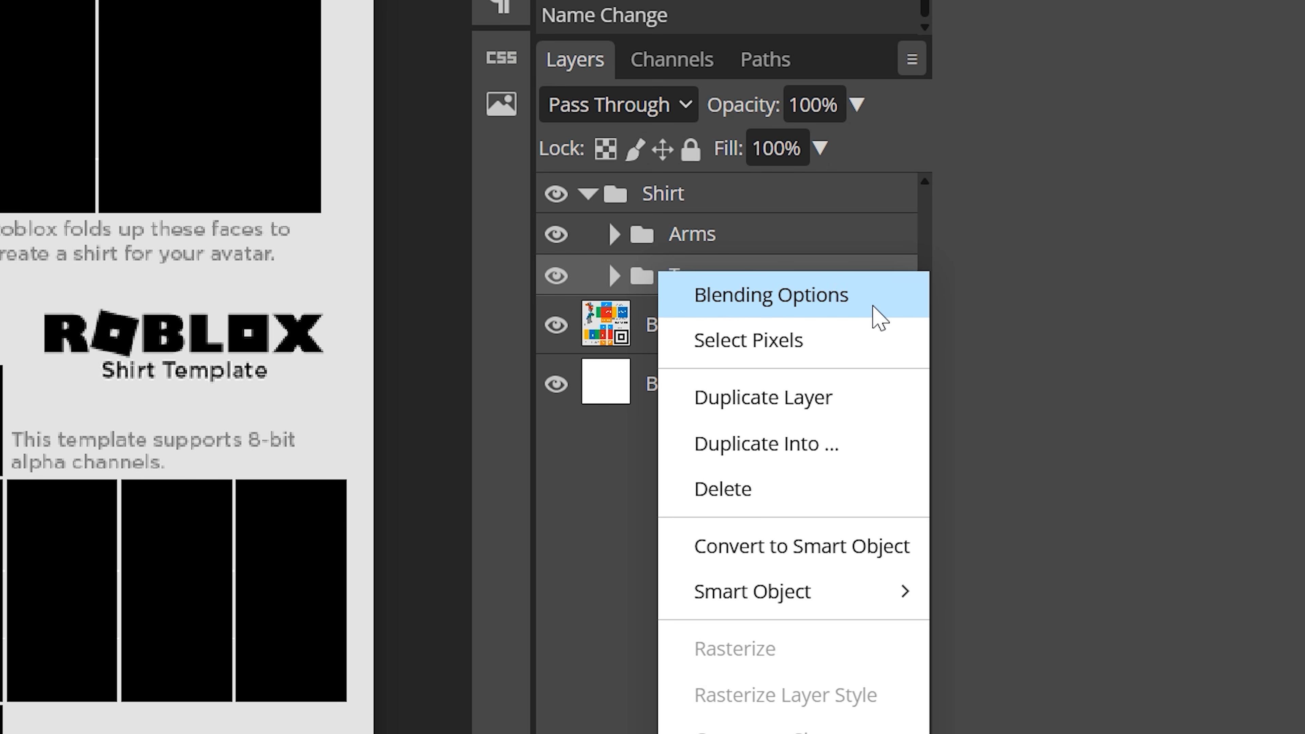
left_click(874, 308)
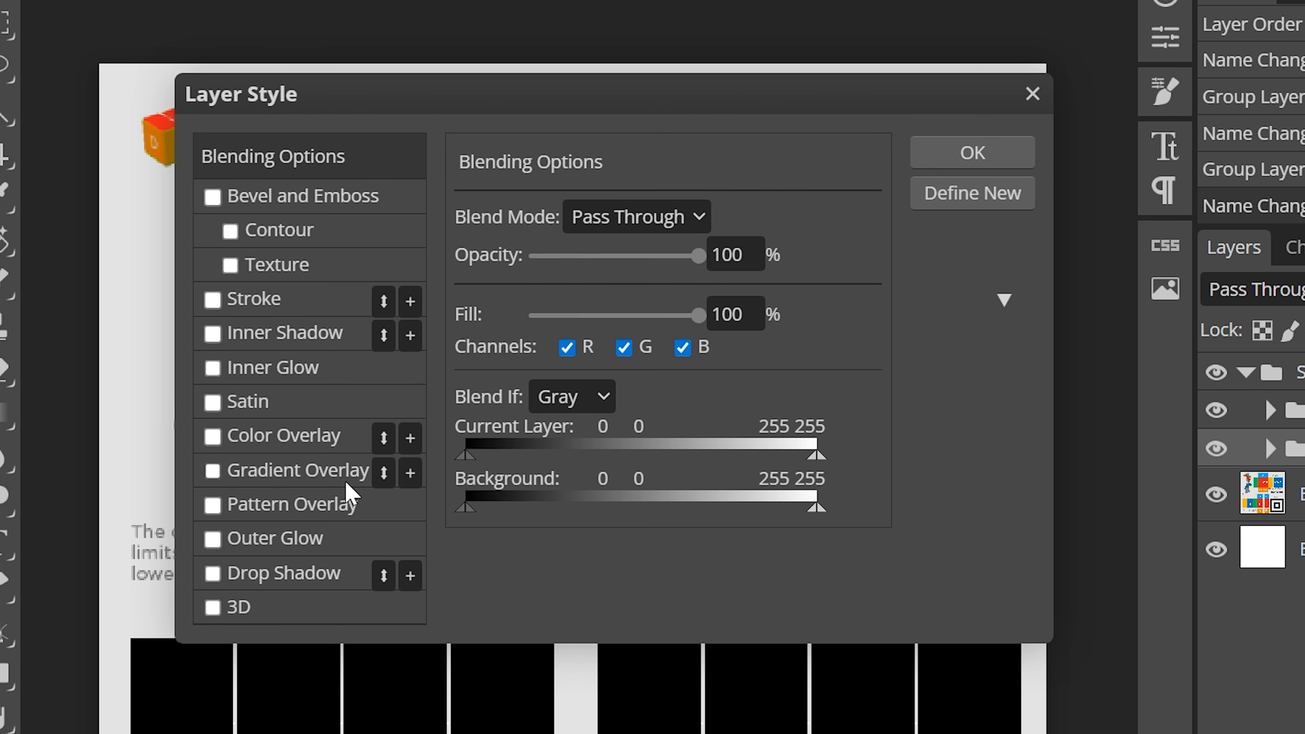
left_click(212, 437)
left_click(260, 446)
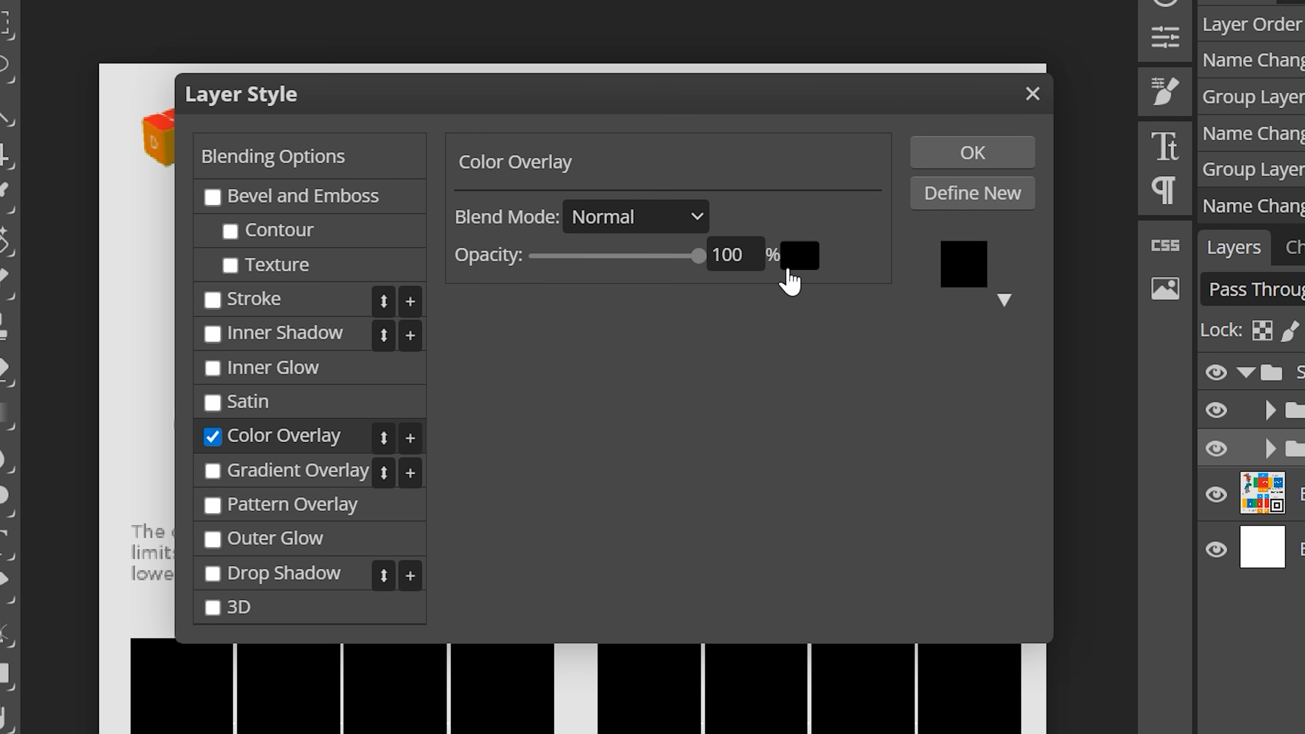
left_click(221, 437)
left_click(213, 468)
left_click(270, 471)
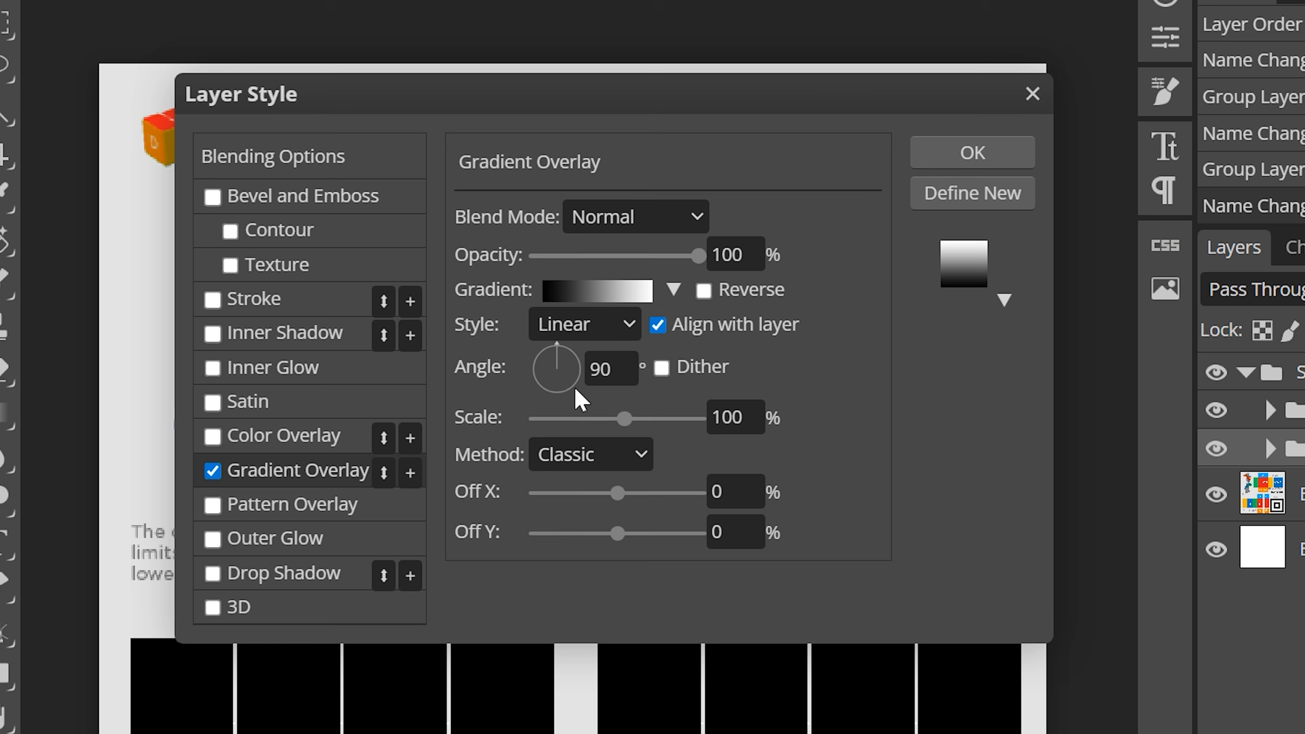
Step: Set the gradient's left color stop to magenta de00ff
left_click(611, 292)
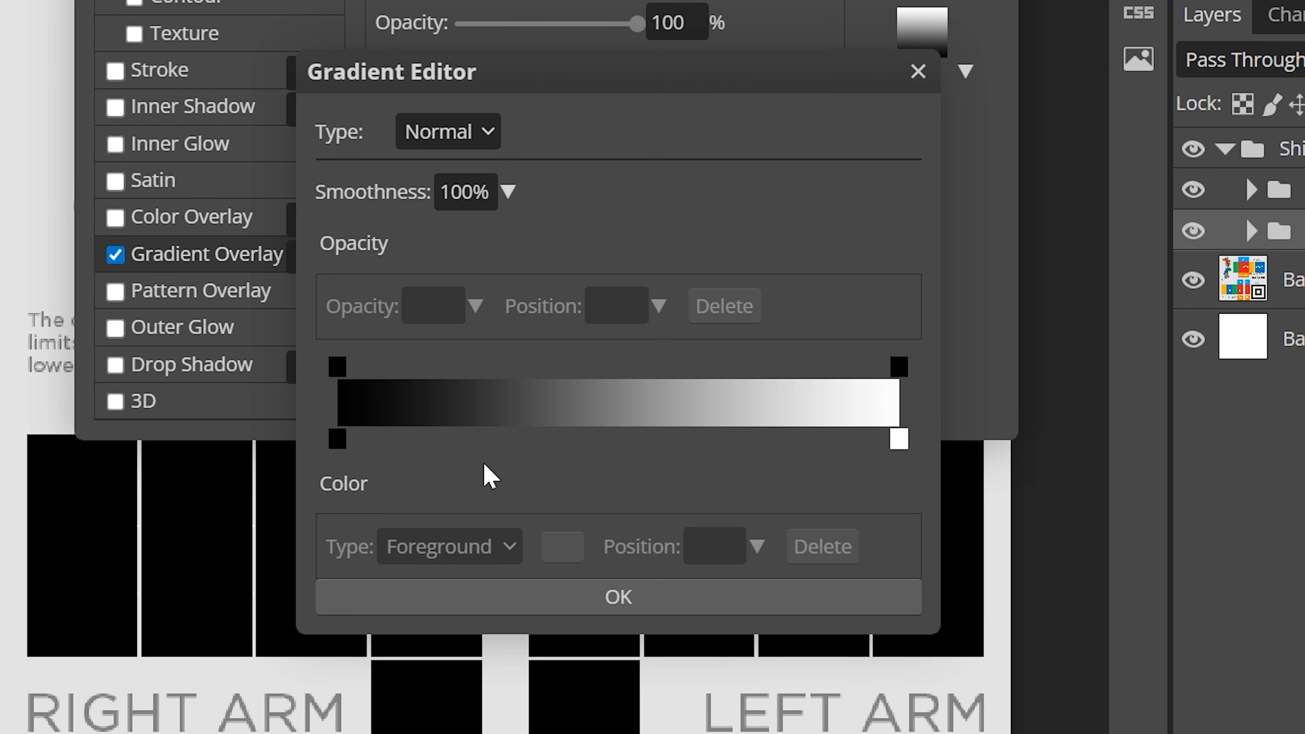
left_click(337, 439)
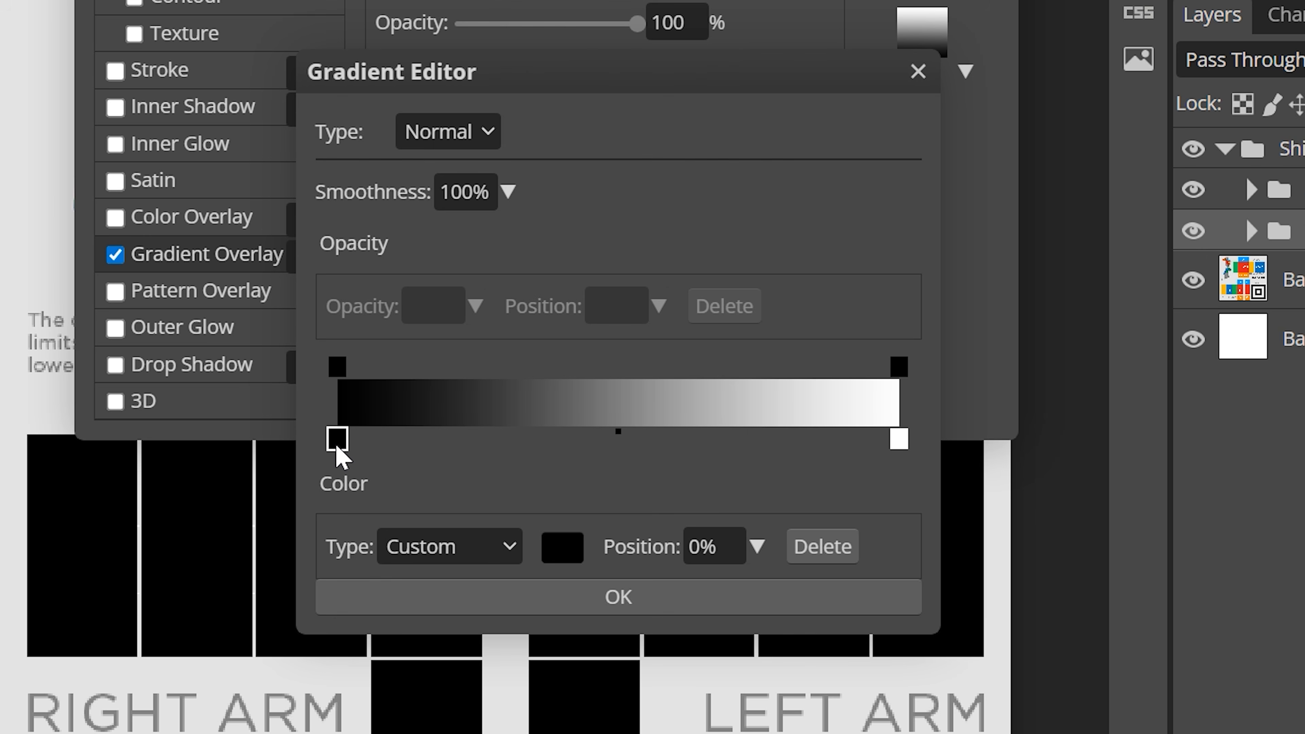
left_click(565, 553)
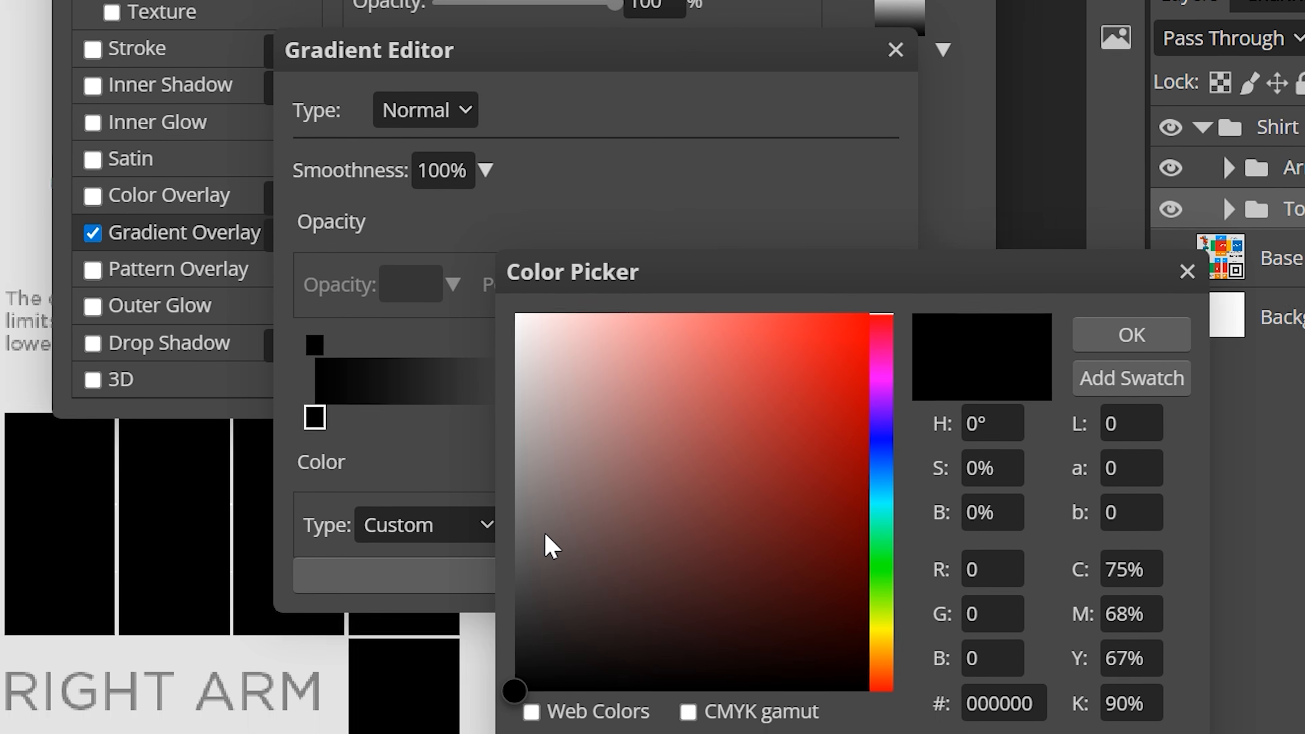
left_click(908, 541)
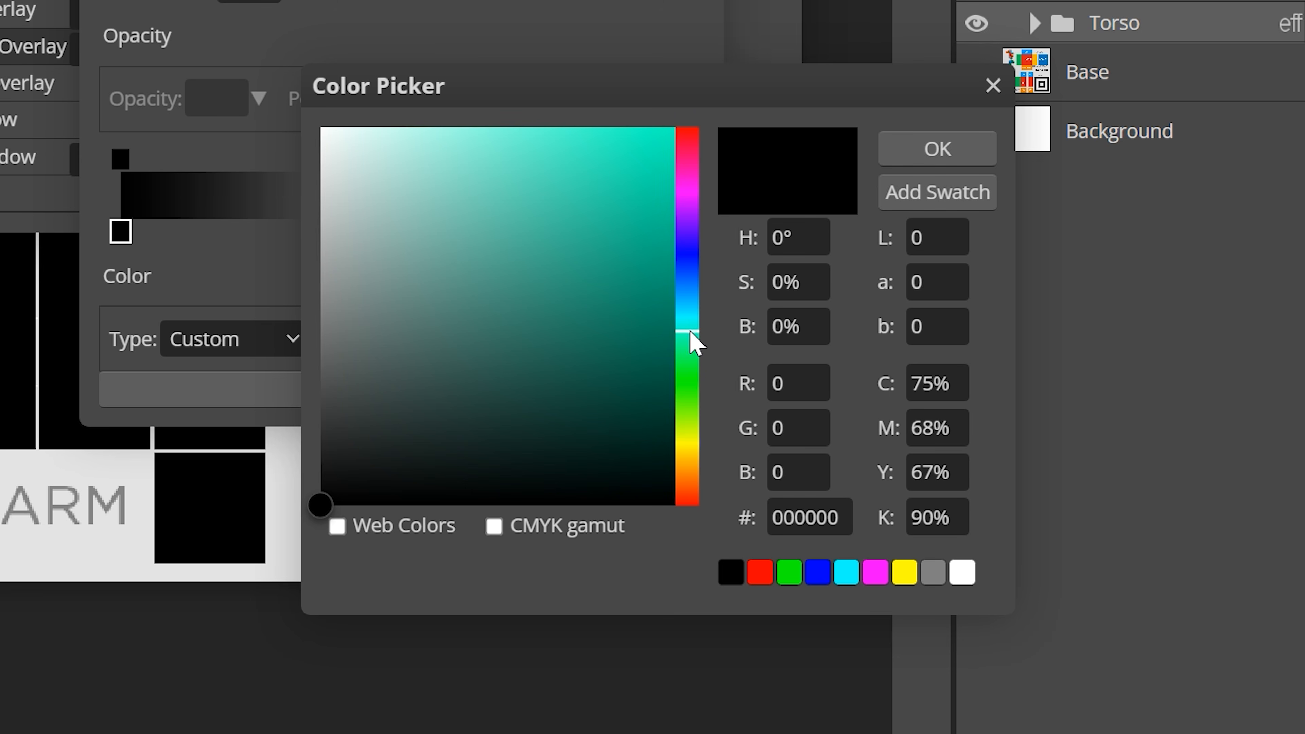
left_click_drag(691, 334, 685, 199)
left_click_drag(668, 134, 737, 85)
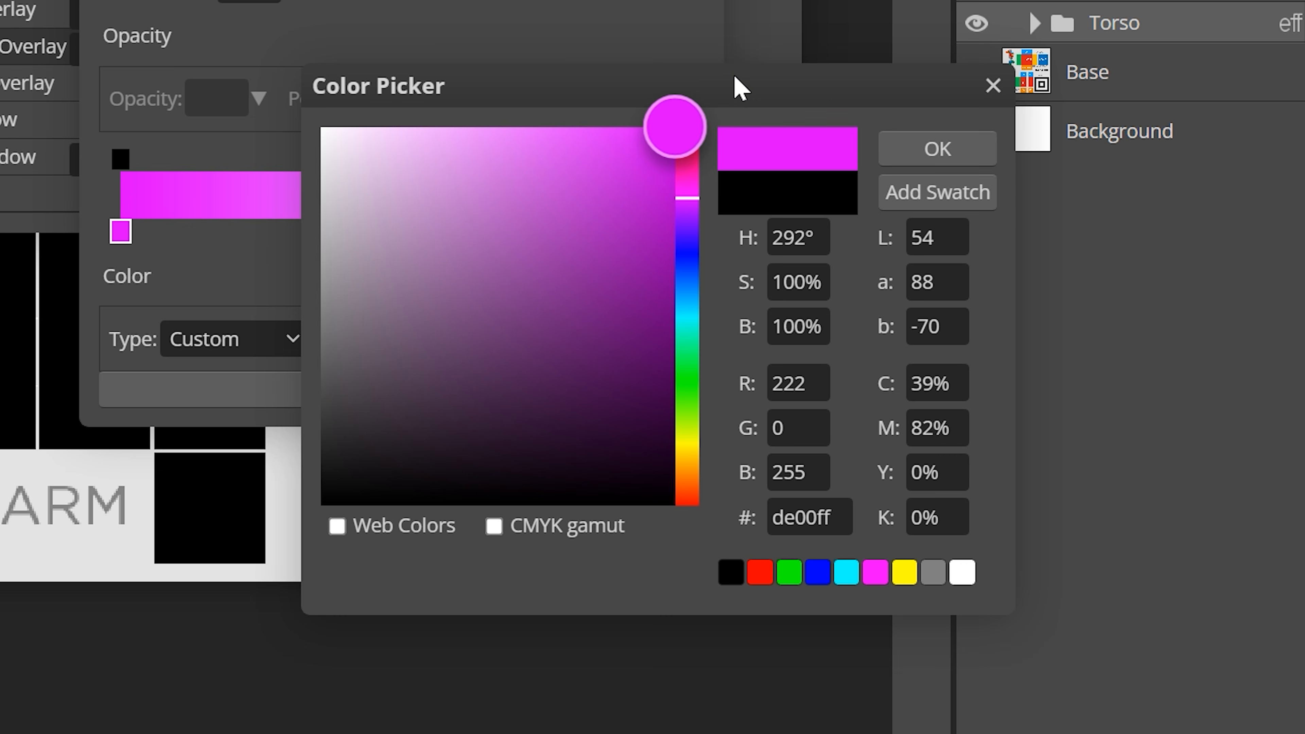
left_click(933, 157)
Step: Set the gradient's right color stop to a bright light blue
left_click(683, 235)
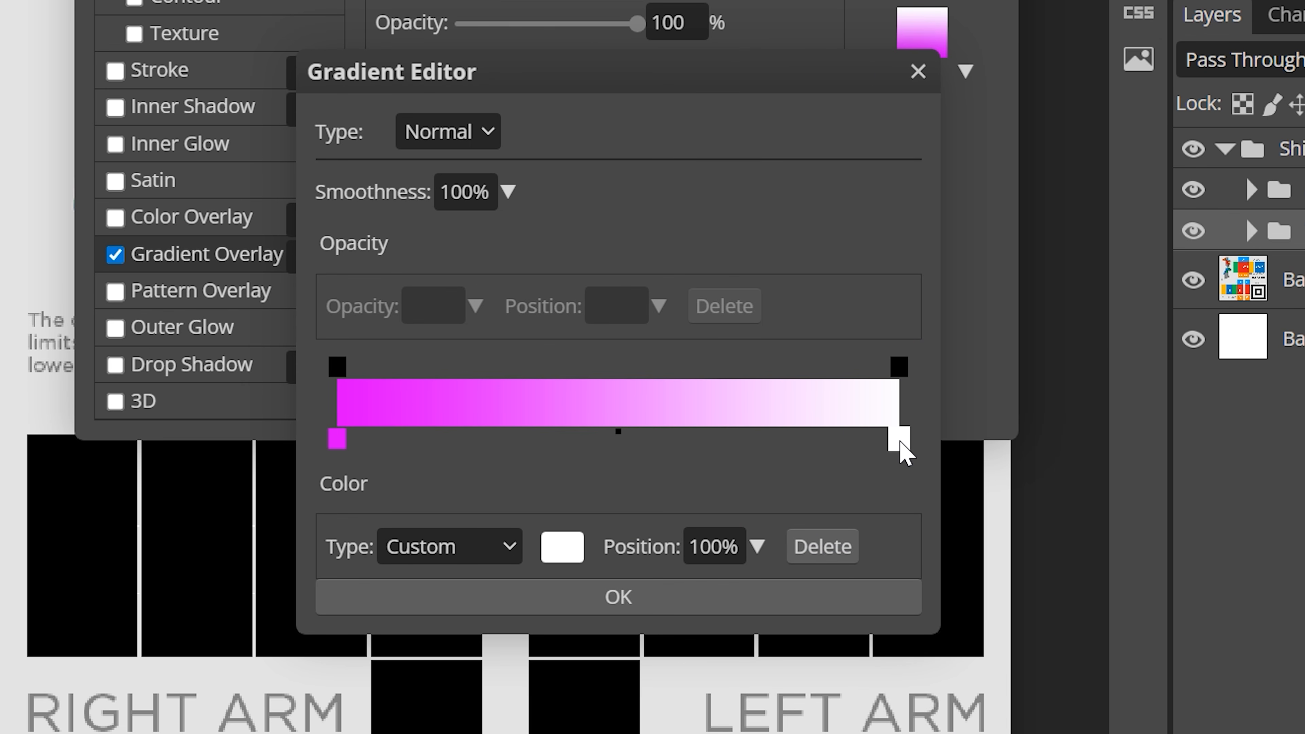
left_click(563, 555)
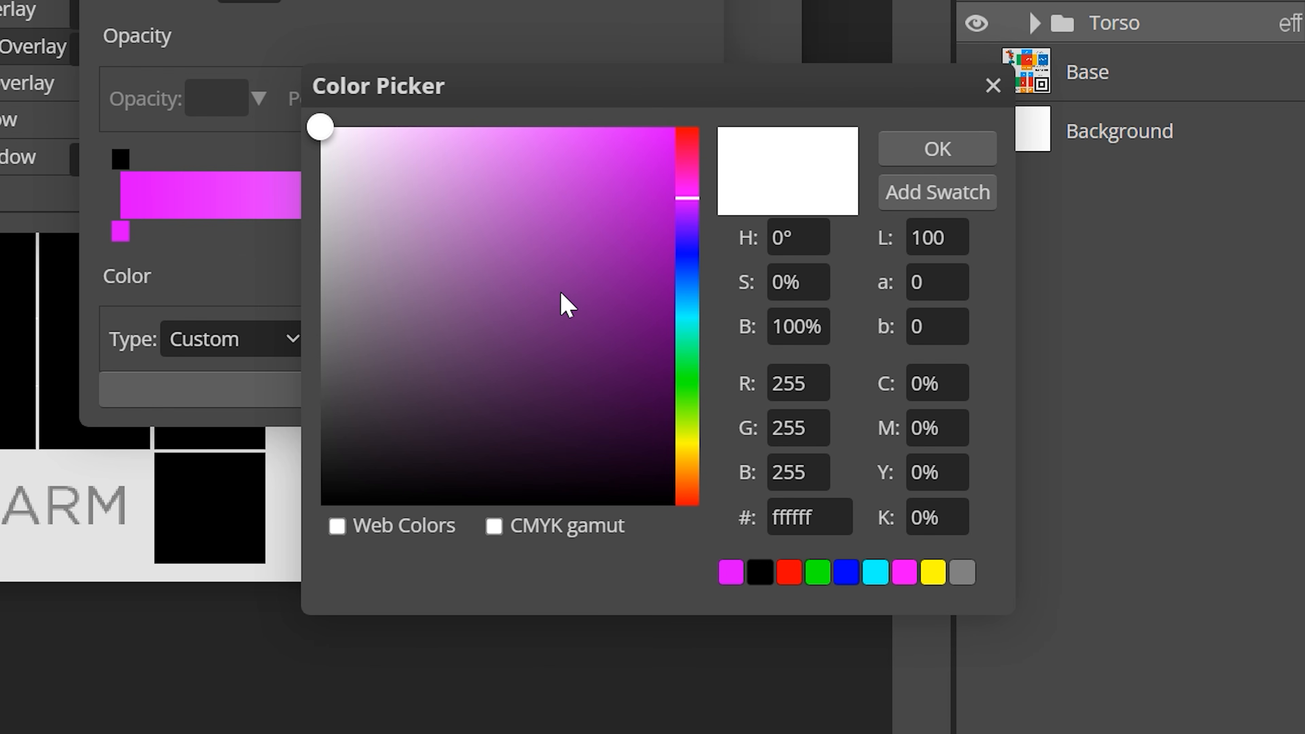
left_click_drag(679, 283, 713, 122)
left_click(933, 147)
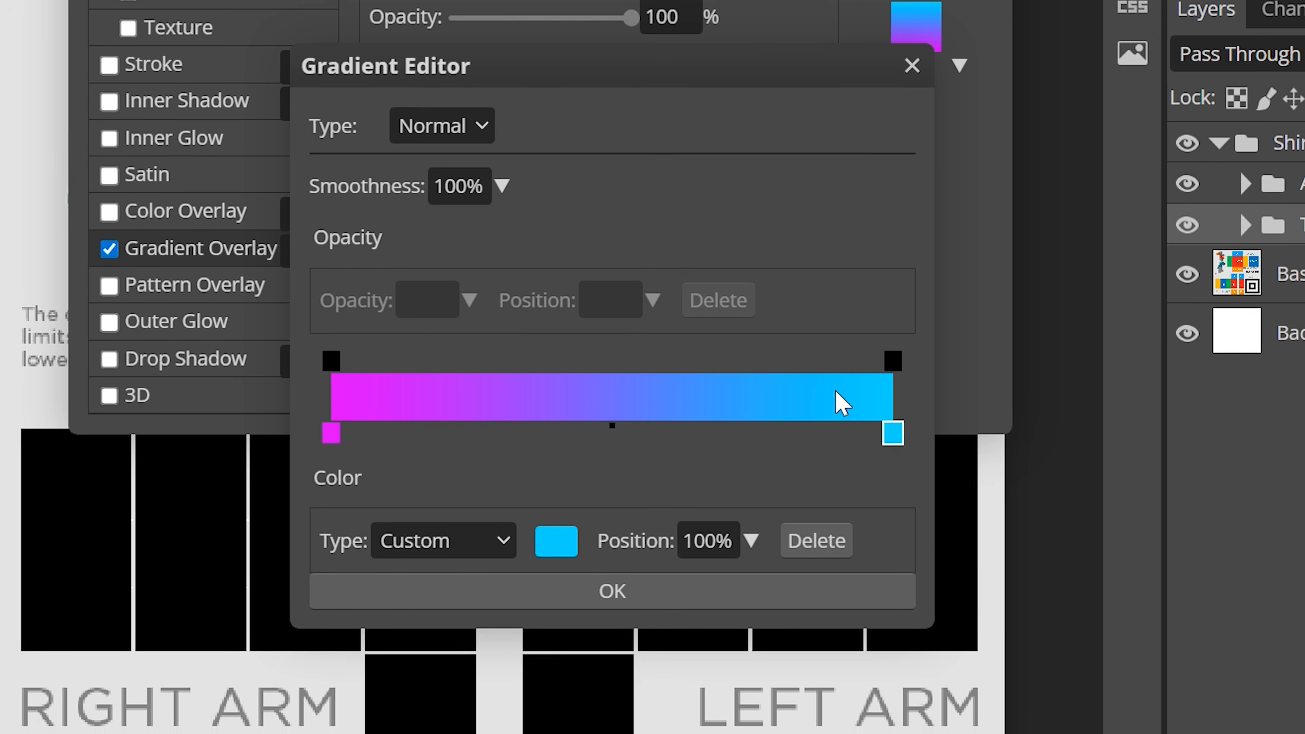
left_click(657, 437)
left_click_drag(655, 442, 623, 439)
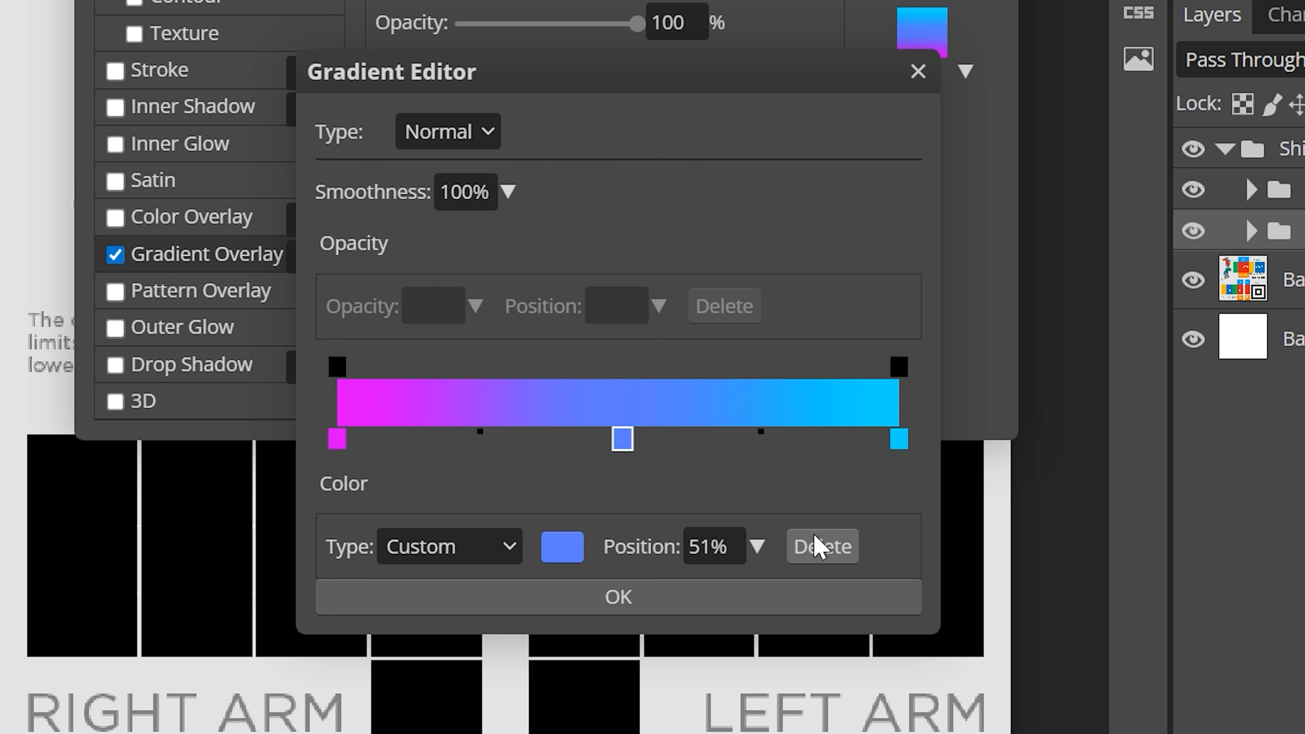
left_click(817, 551)
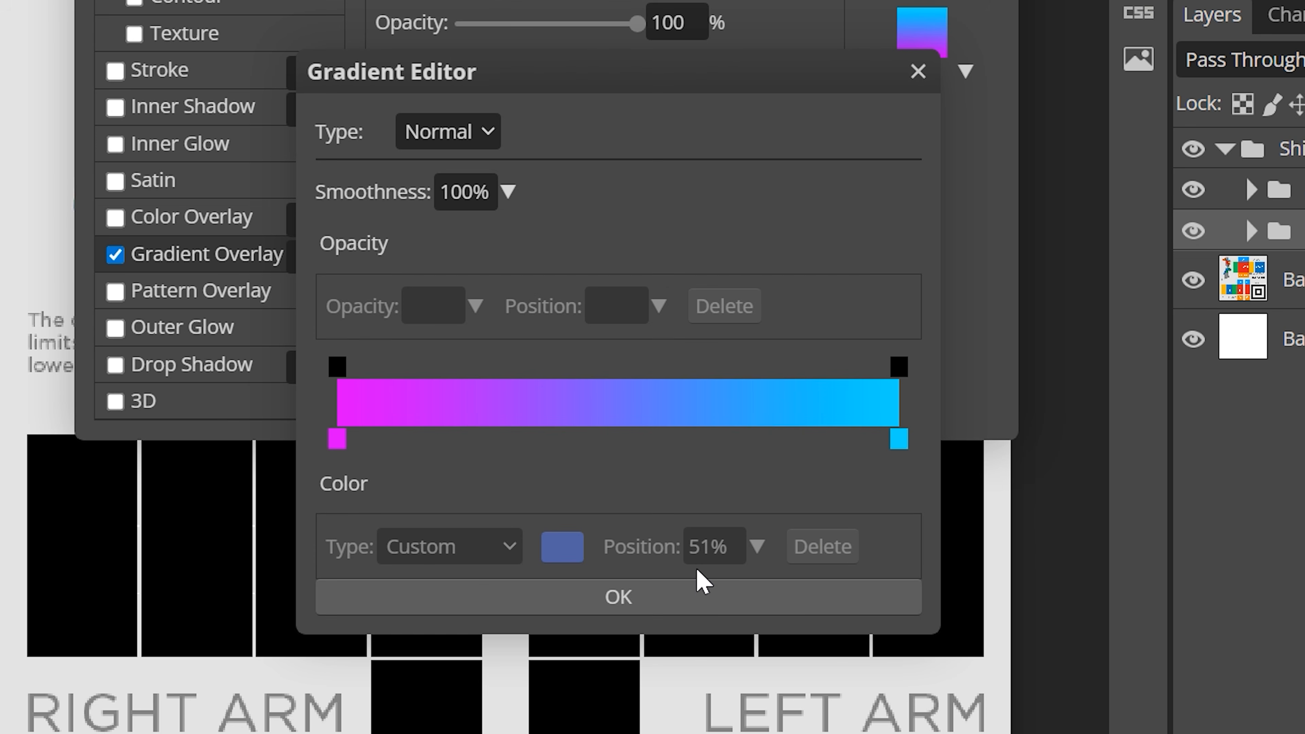
Step: Apply the magenta-to-blue Gradient Overlay to the Torso folder
left_click(682, 605)
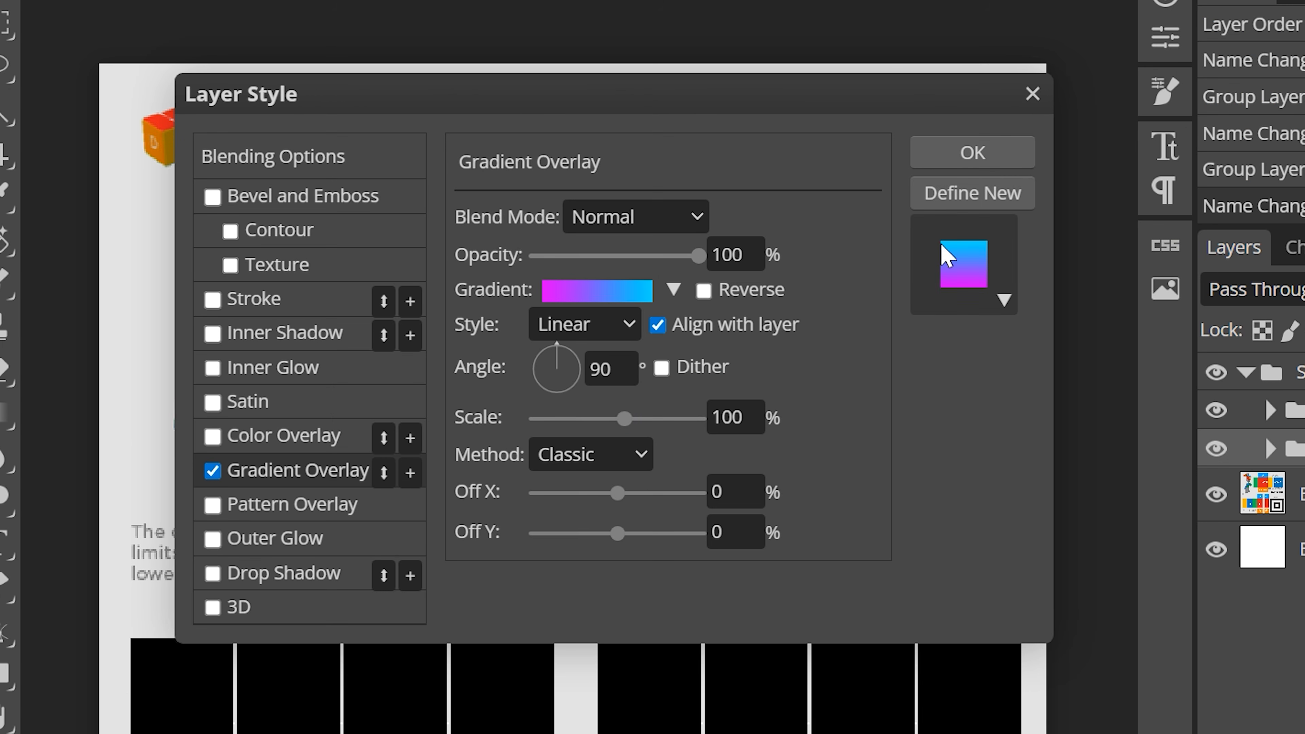
left_click(976, 162)
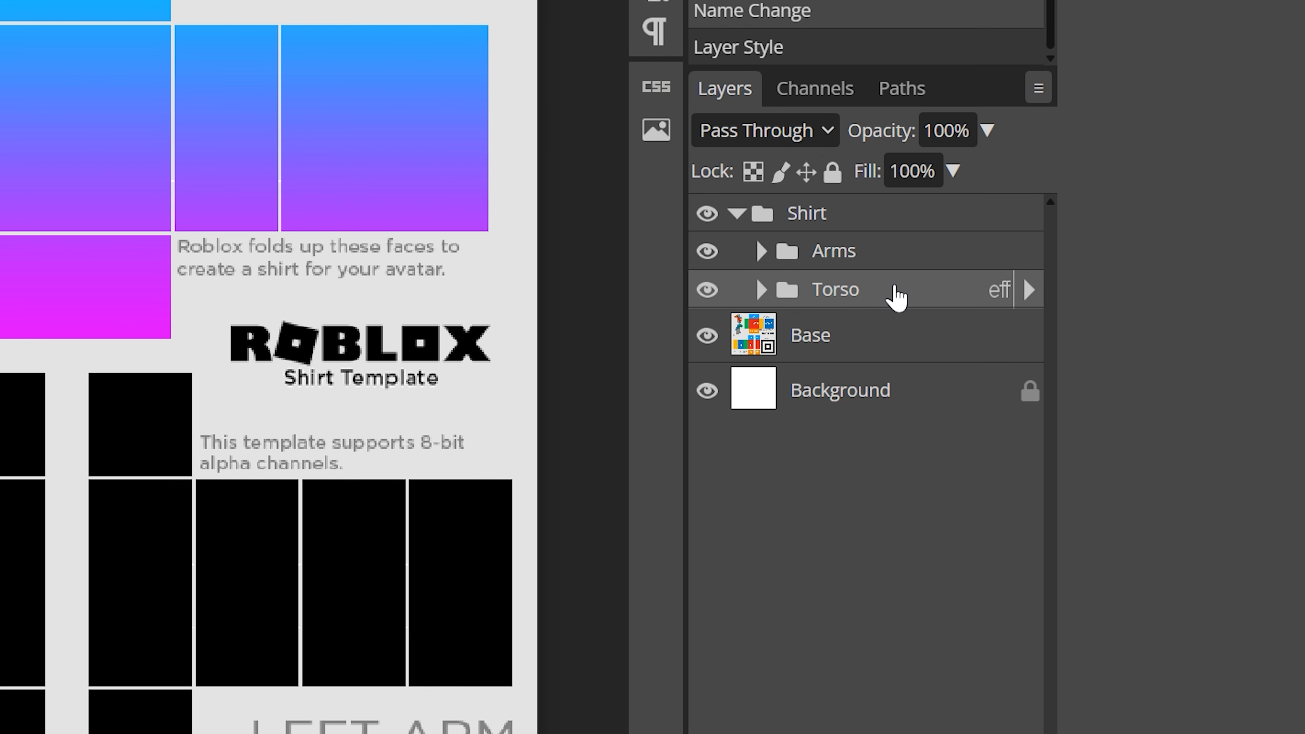
Step: Copy the Torso folder's layer style and paste it onto the Arms folder
right_click(894, 294)
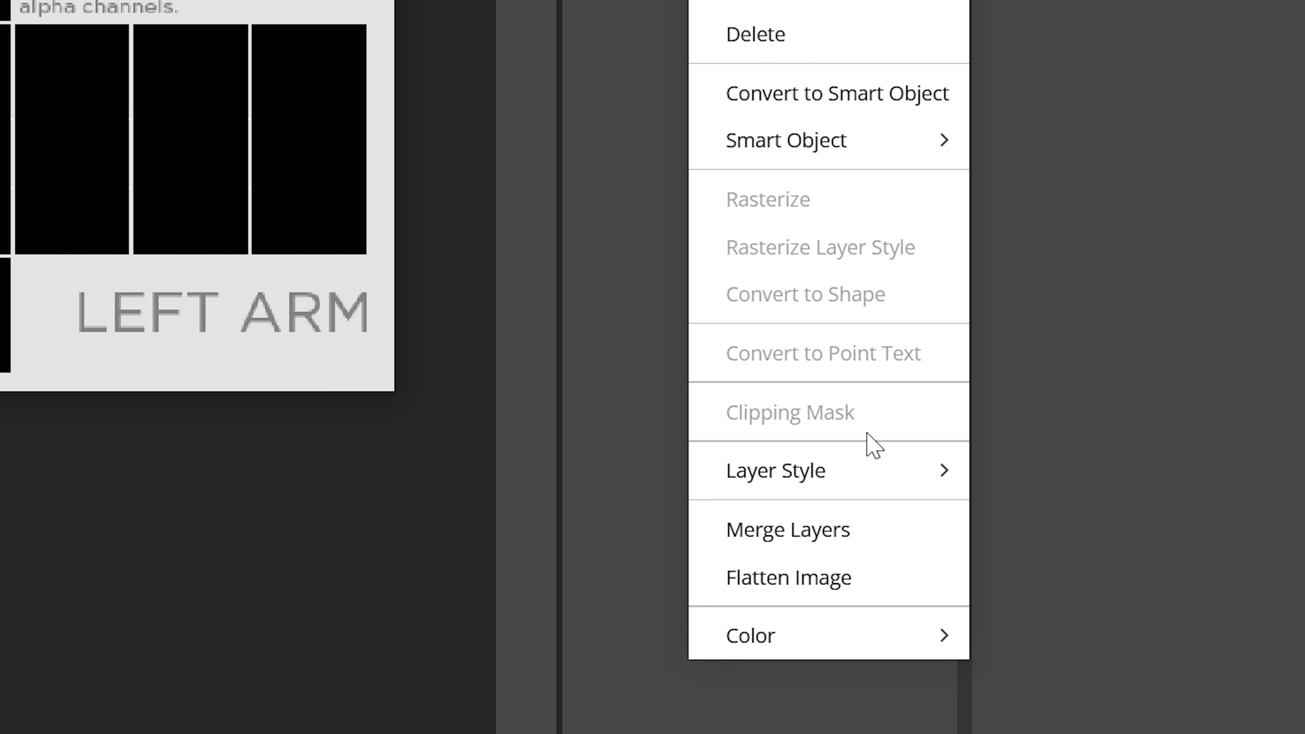
mouse_move(867, 469)
left_click(816, 485)
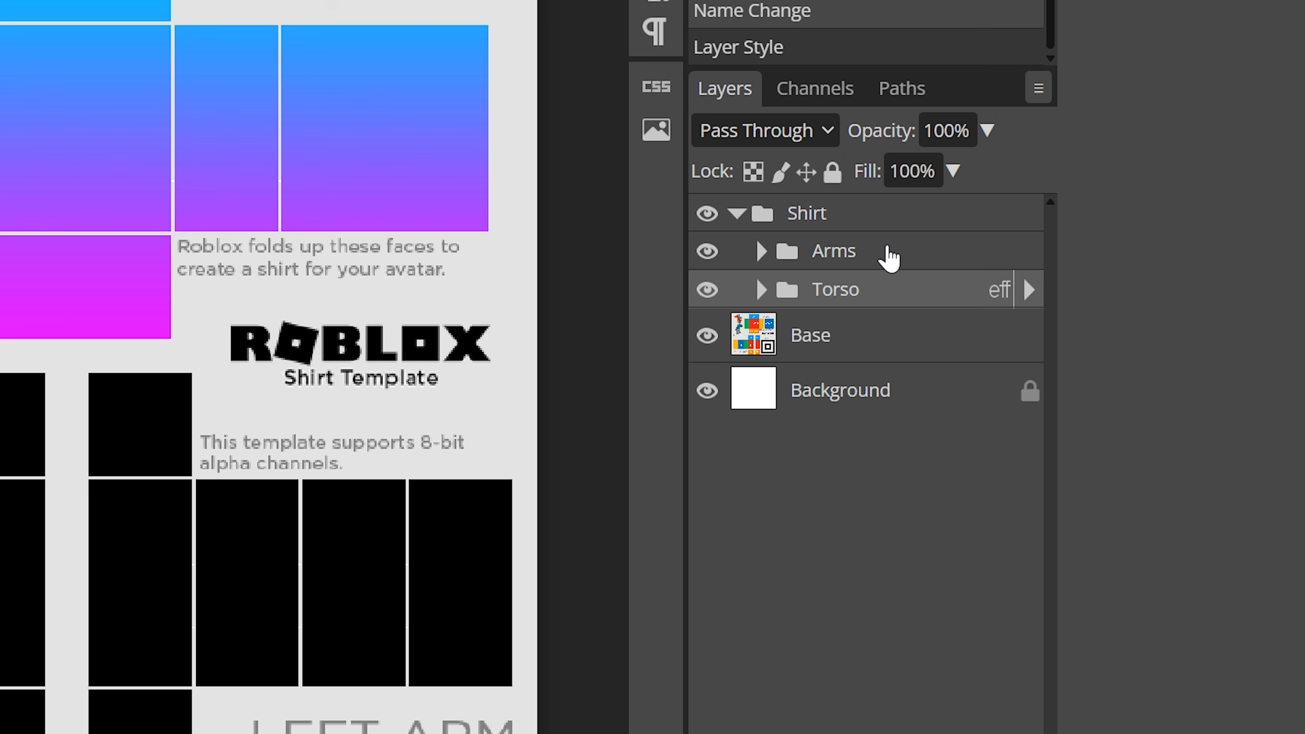
right_click(888, 252)
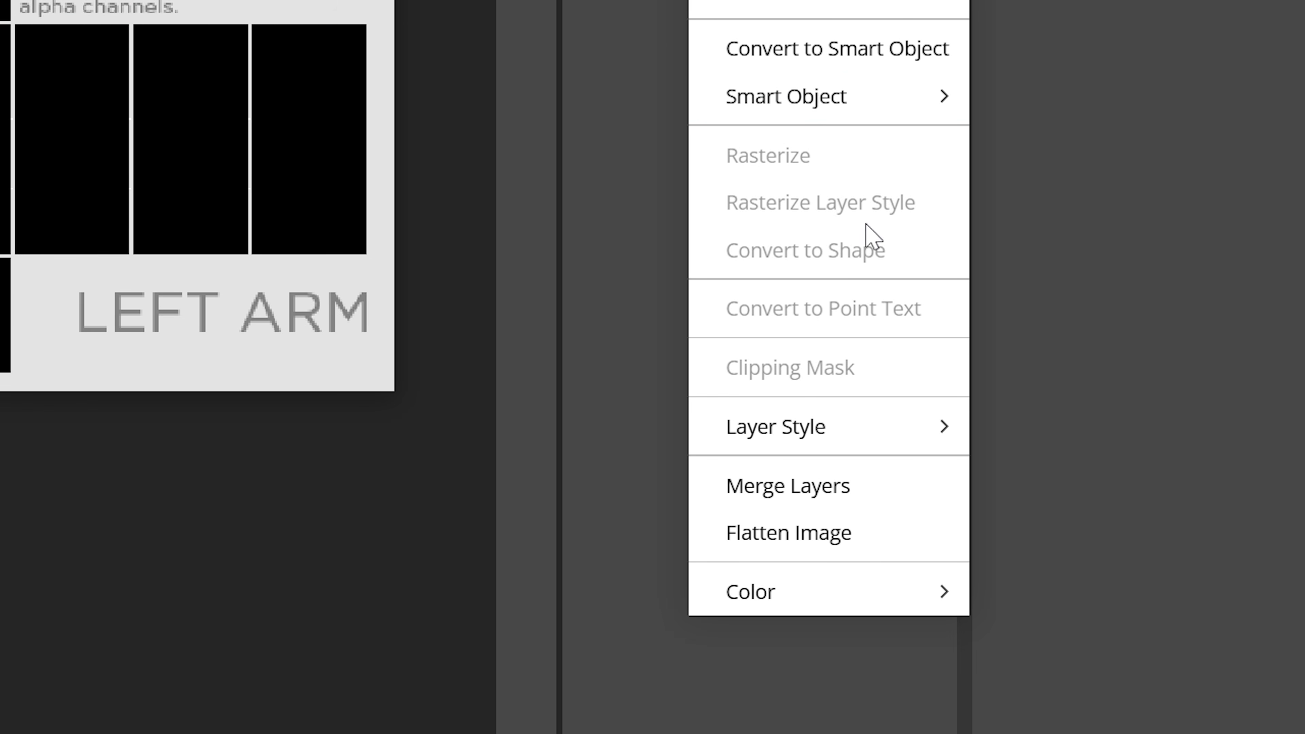
mouse_move(865, 429)
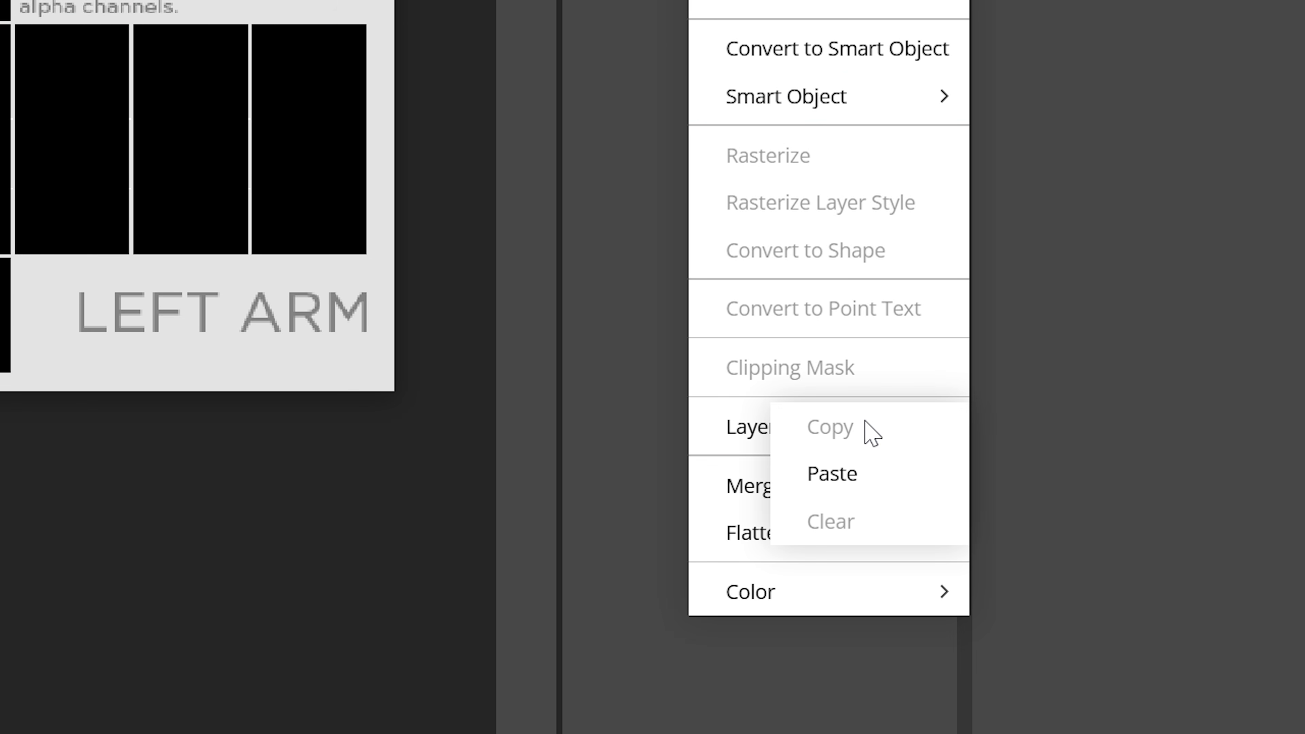
left_click(889, 486)
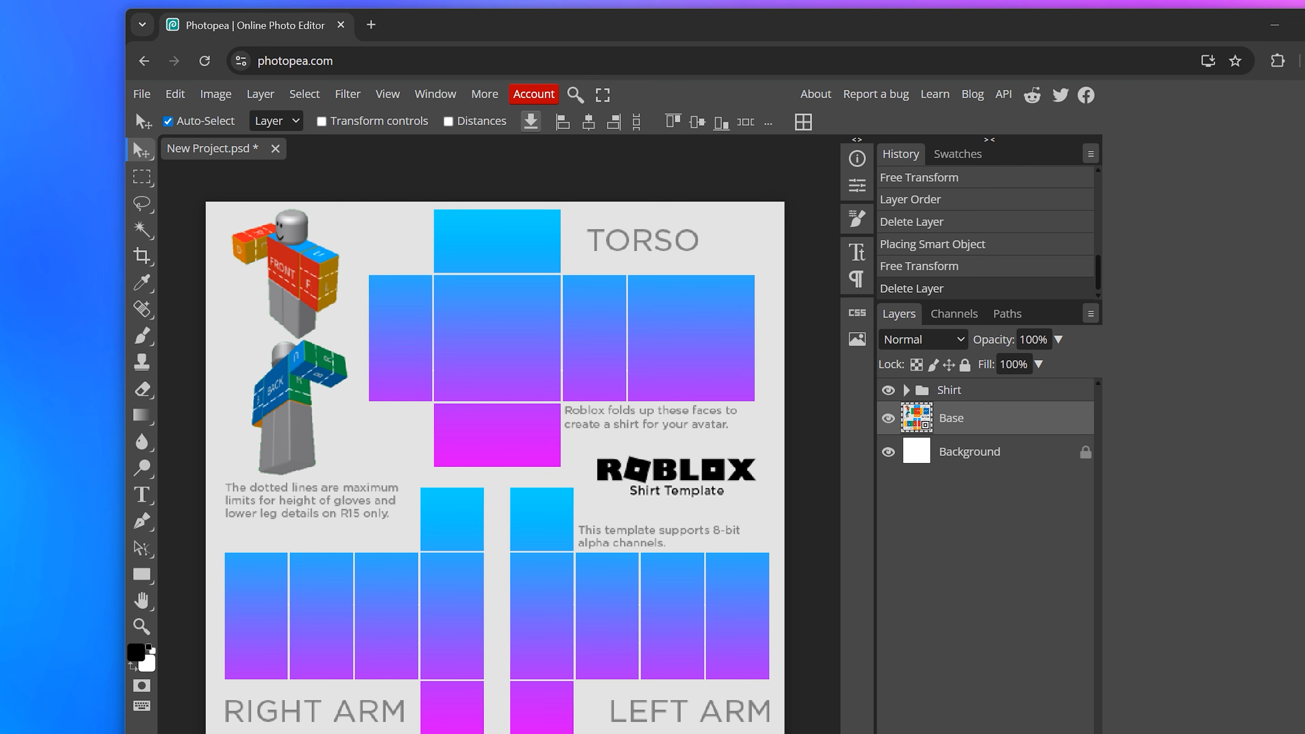
Step: Place the Red-Camo image into the document covering the whole template
left_click_drag(185, 293, 495, 335)
key("Return")
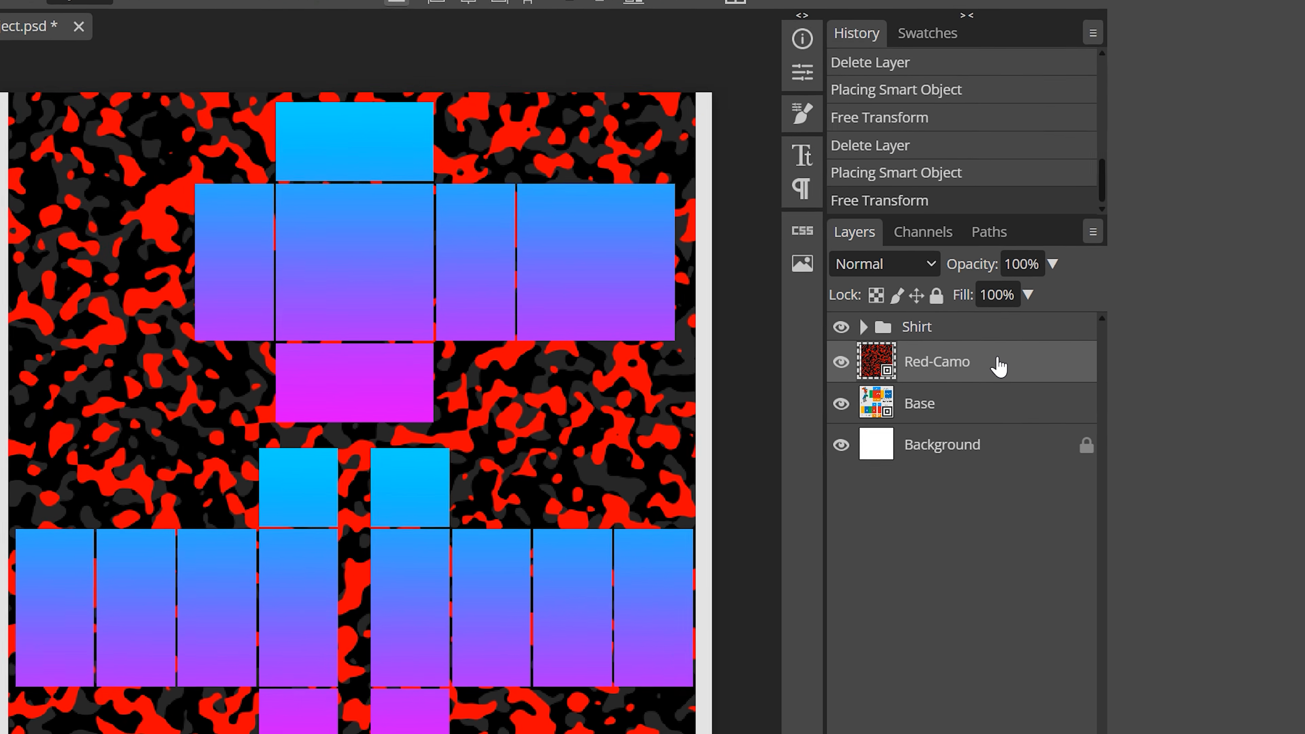
Step: Move the Red-Camo layer above the Shirt folder and make it a clipping mask
left_click_drag(1015, 422, 1016, 388)
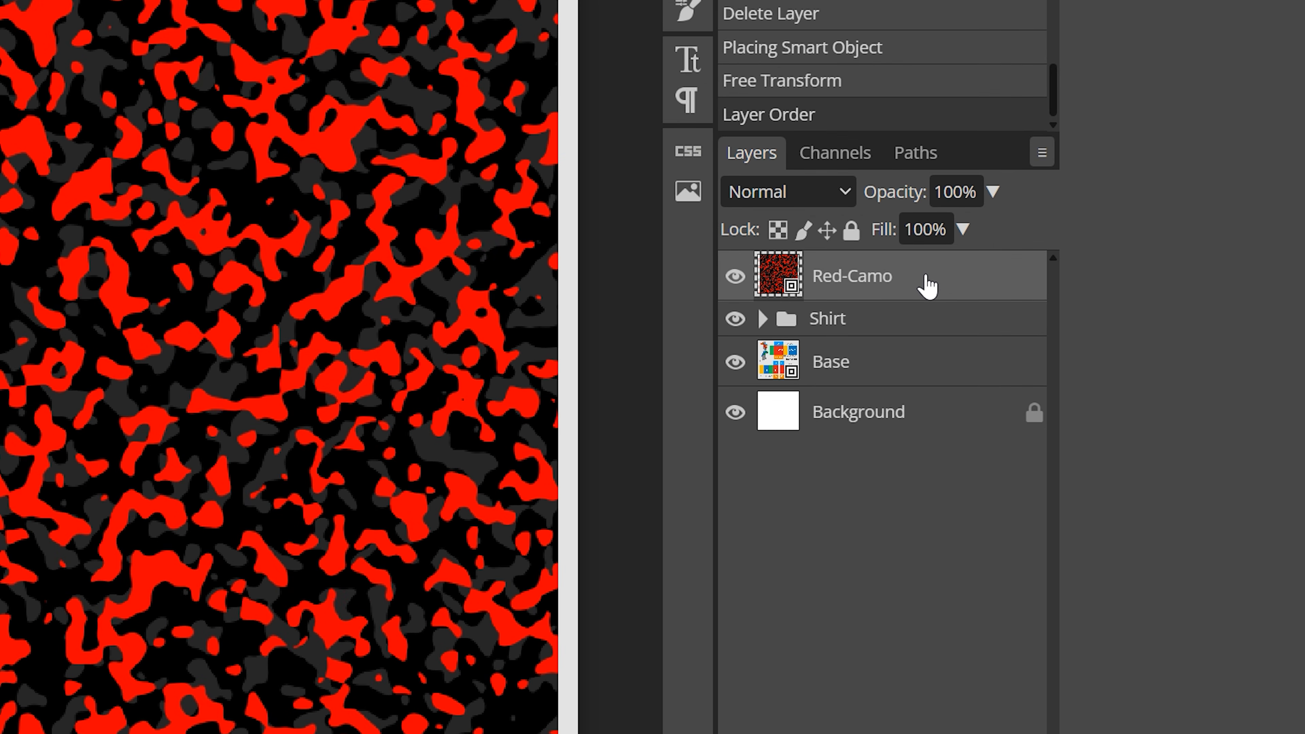
right_click(986, 297)
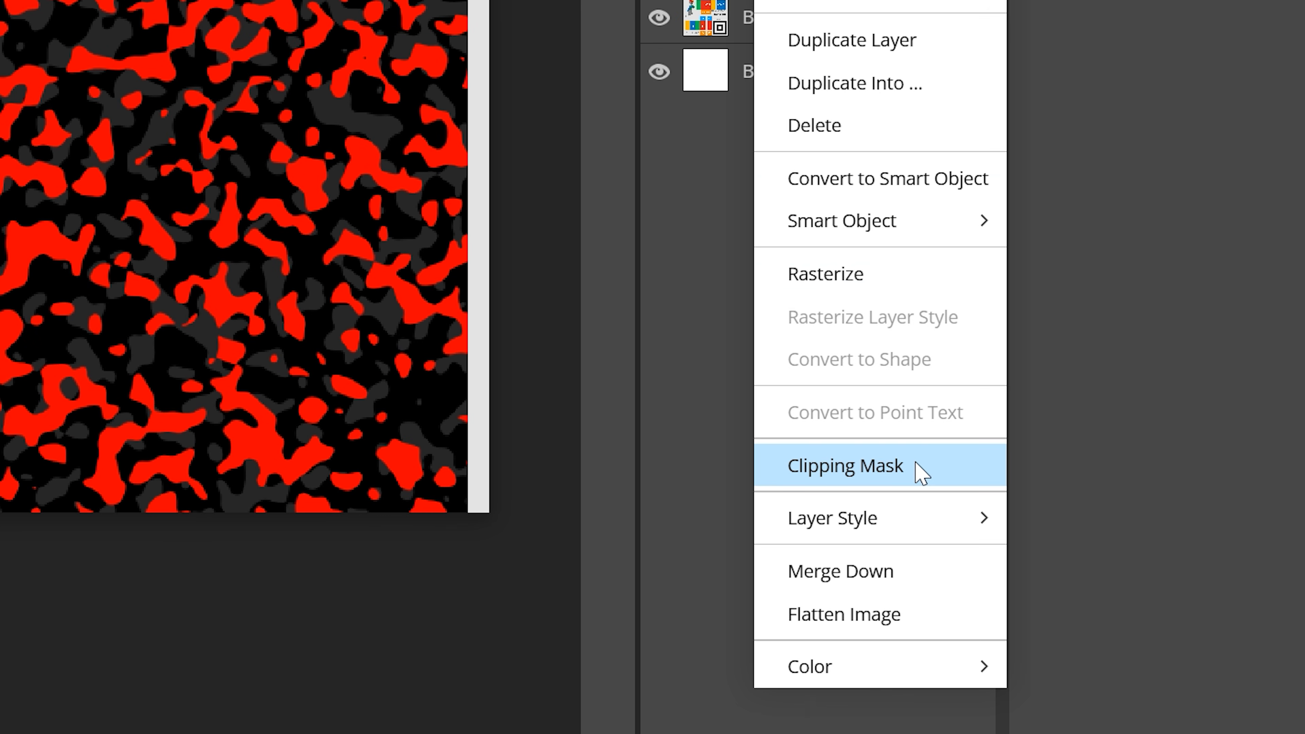
left_click(921, 473)
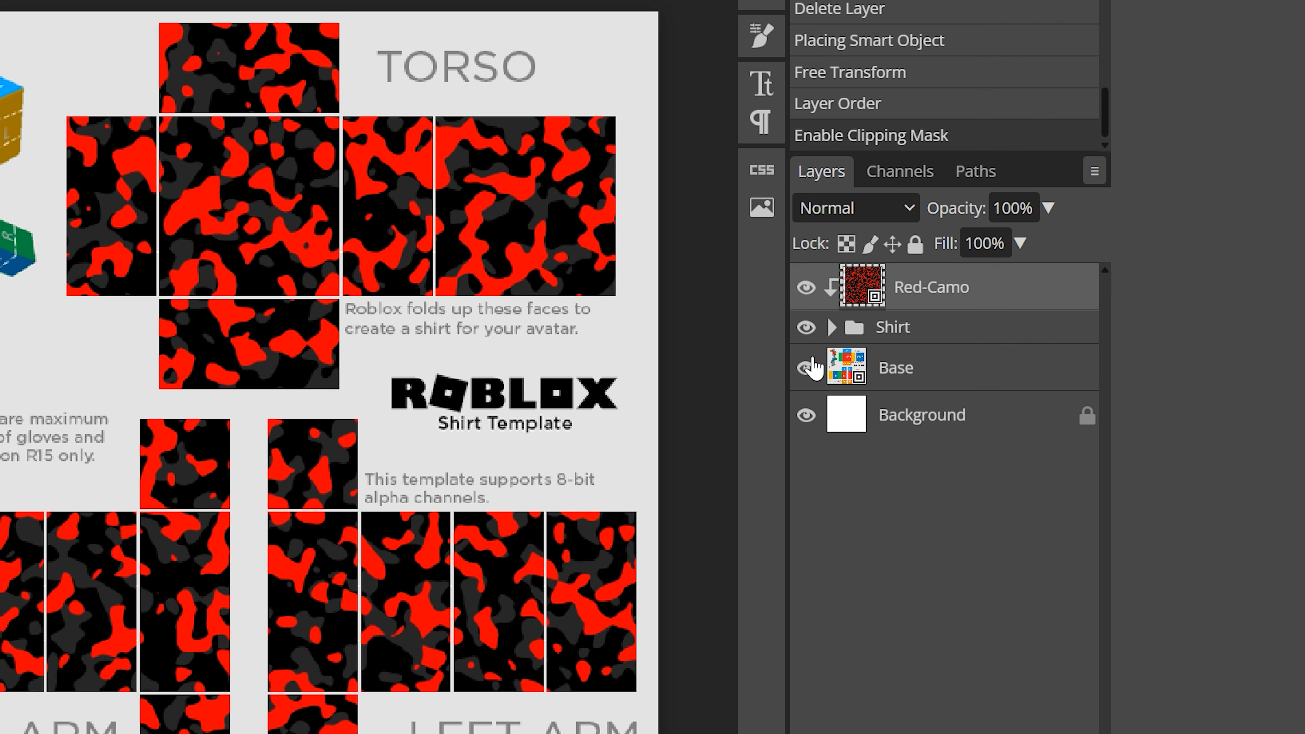
Step: Add a raster mask to the Shirt folder from a rectangular selection over the template above the arms' lower dotted line
left_click(888, 345)
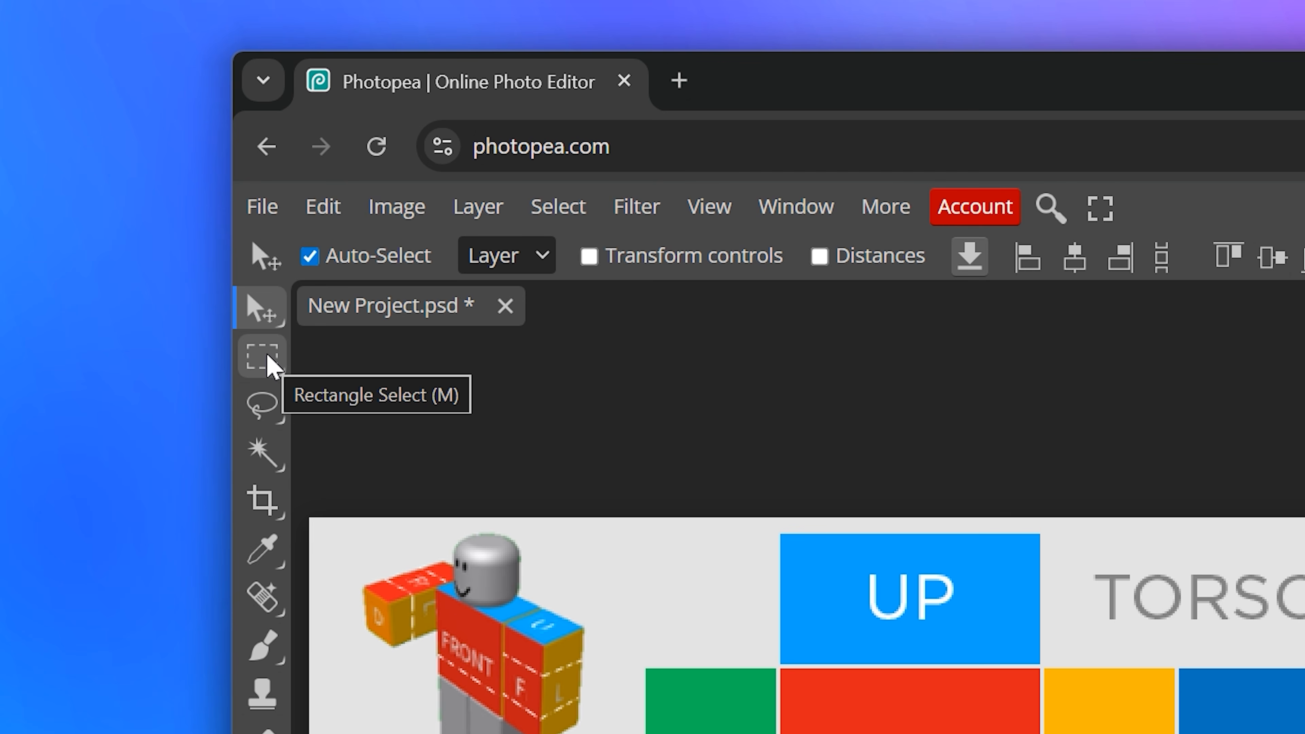
left_click(267, 361)
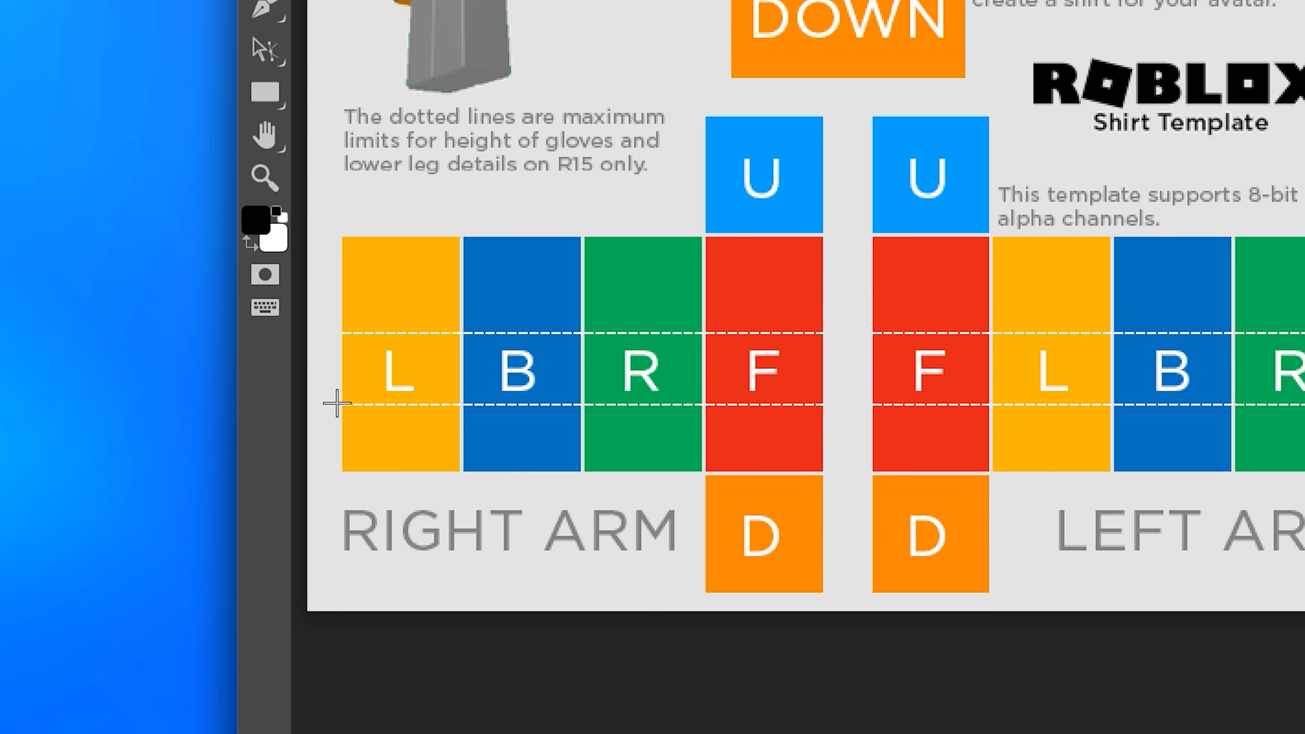
left_click_drag(336, 404, 856, 37)
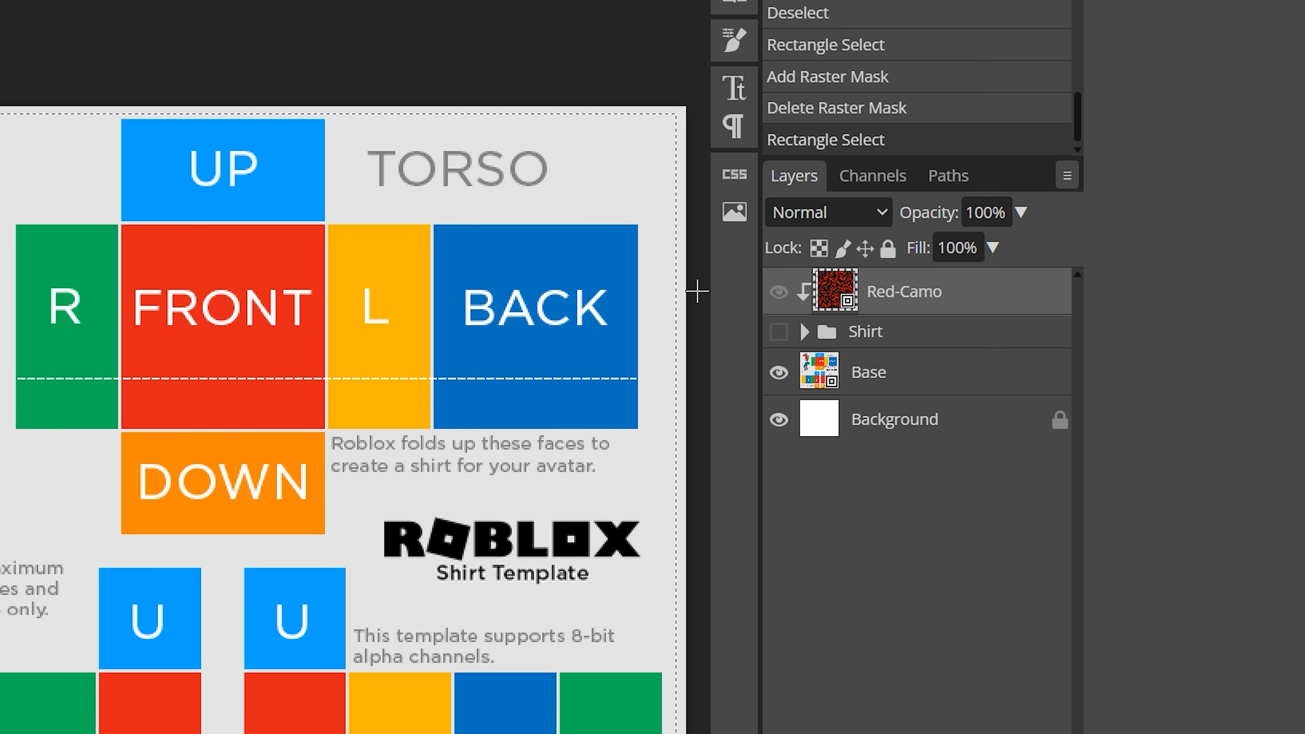
left_click(779, 332)
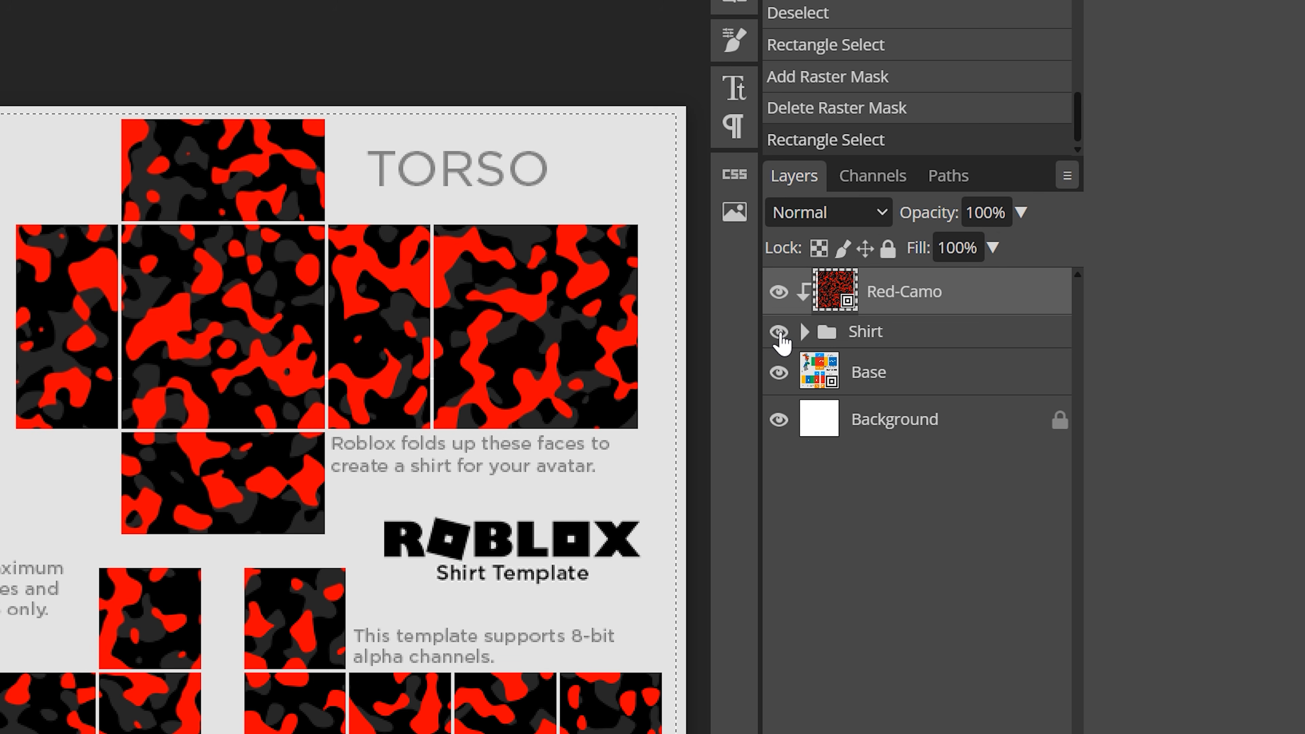
left_click(896, 343)
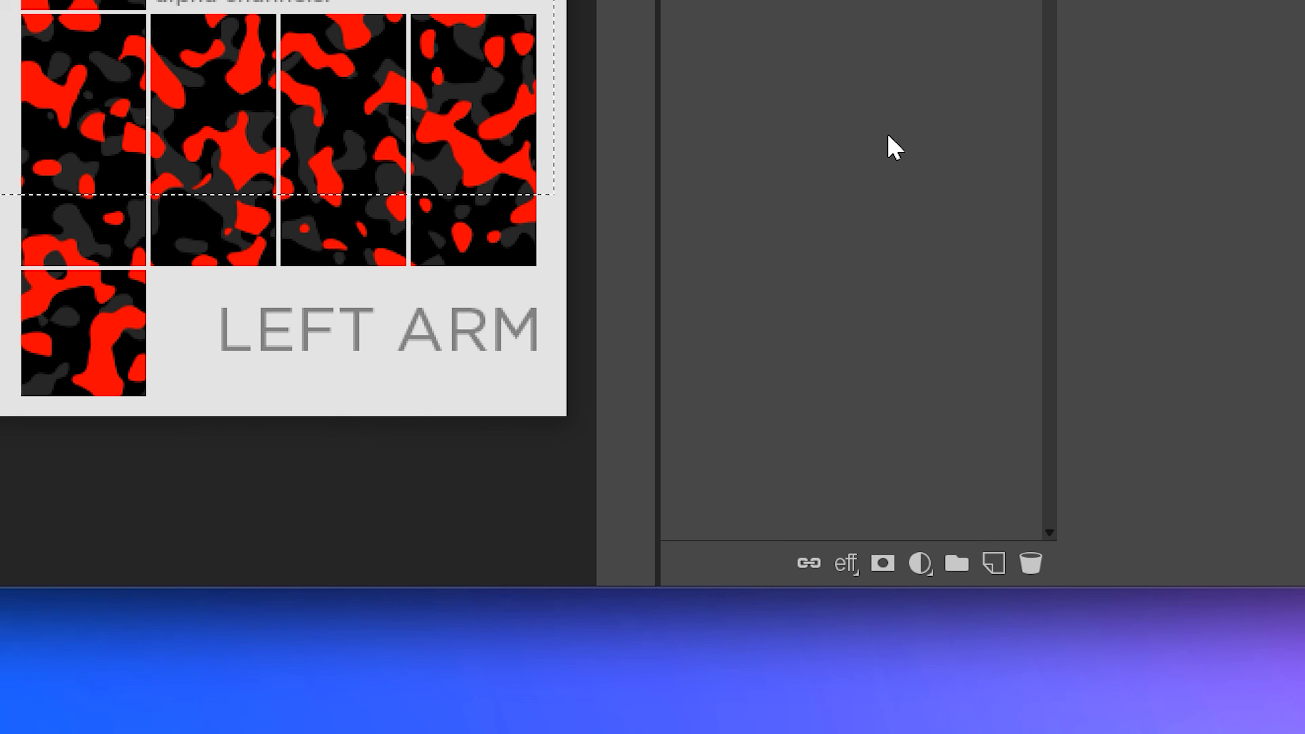
left_click(885, 566)
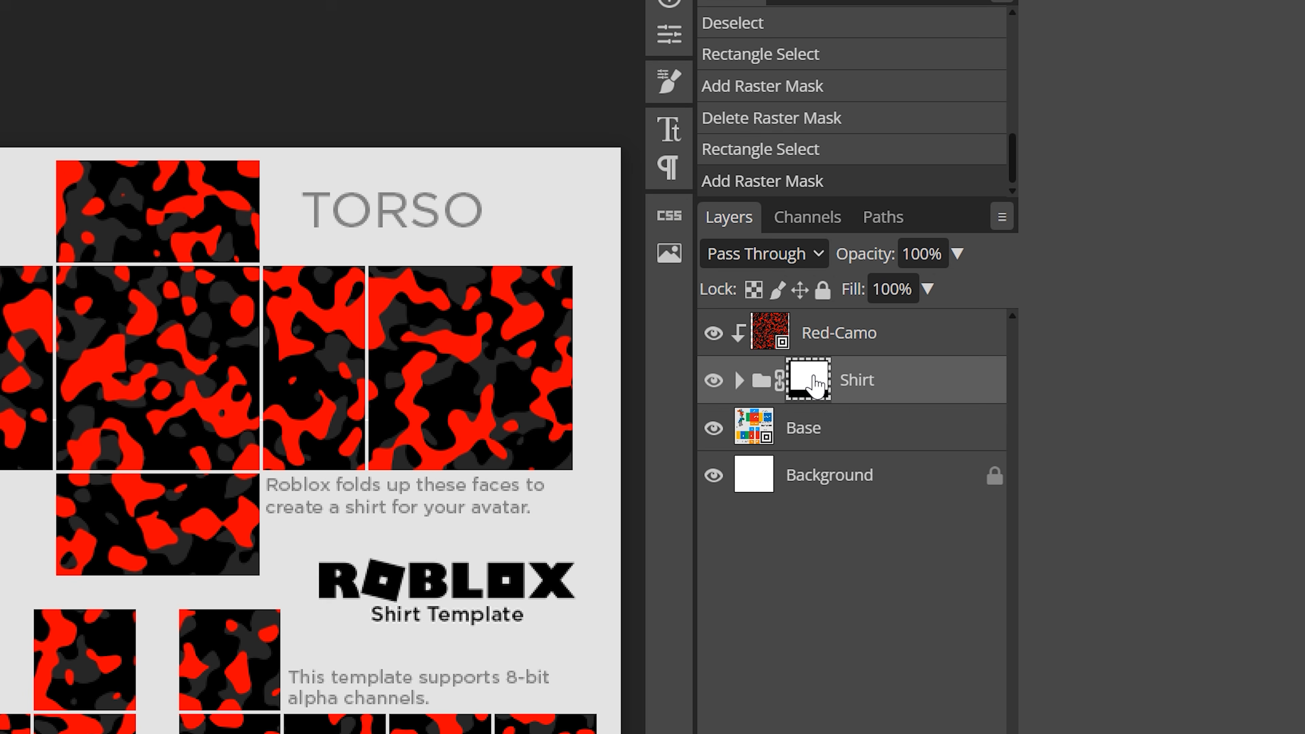
Step: Save the project as a PSD named Roblox Shirt Template in the Make a Shirt folder
right_click(812, 383)
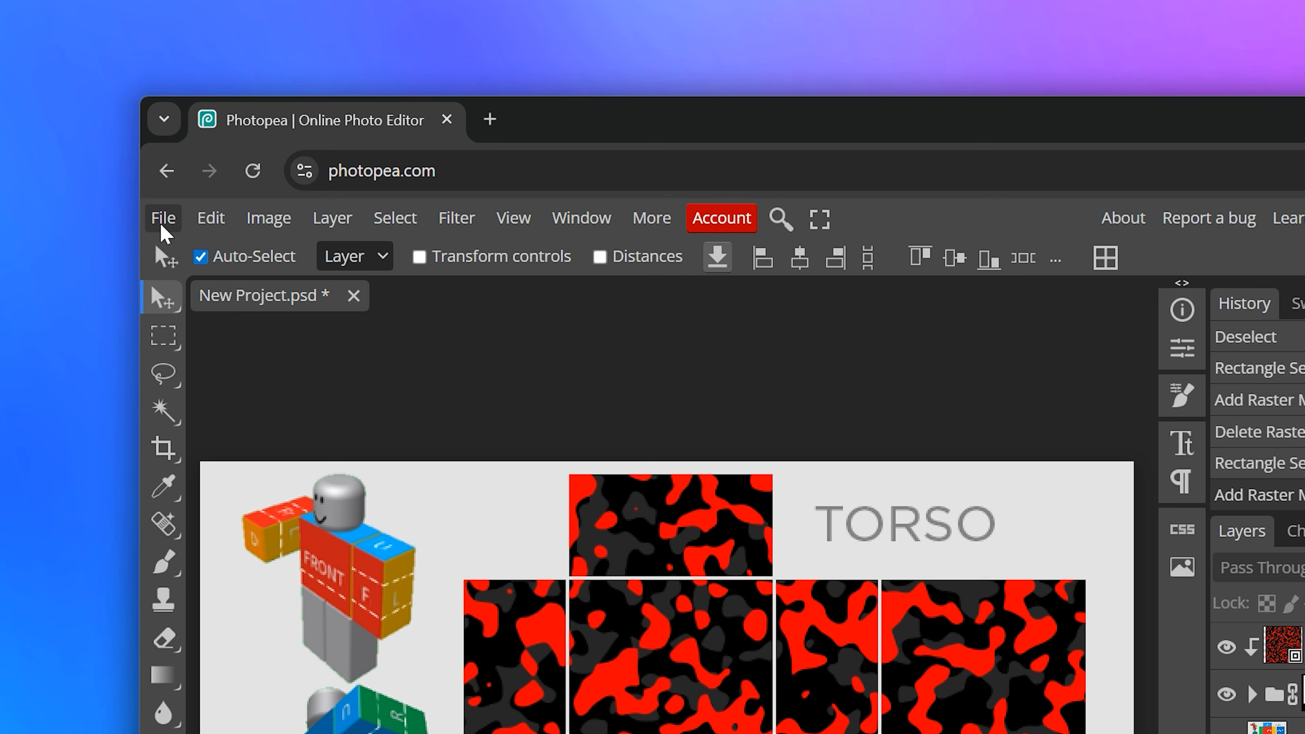
left_click(162, 227)
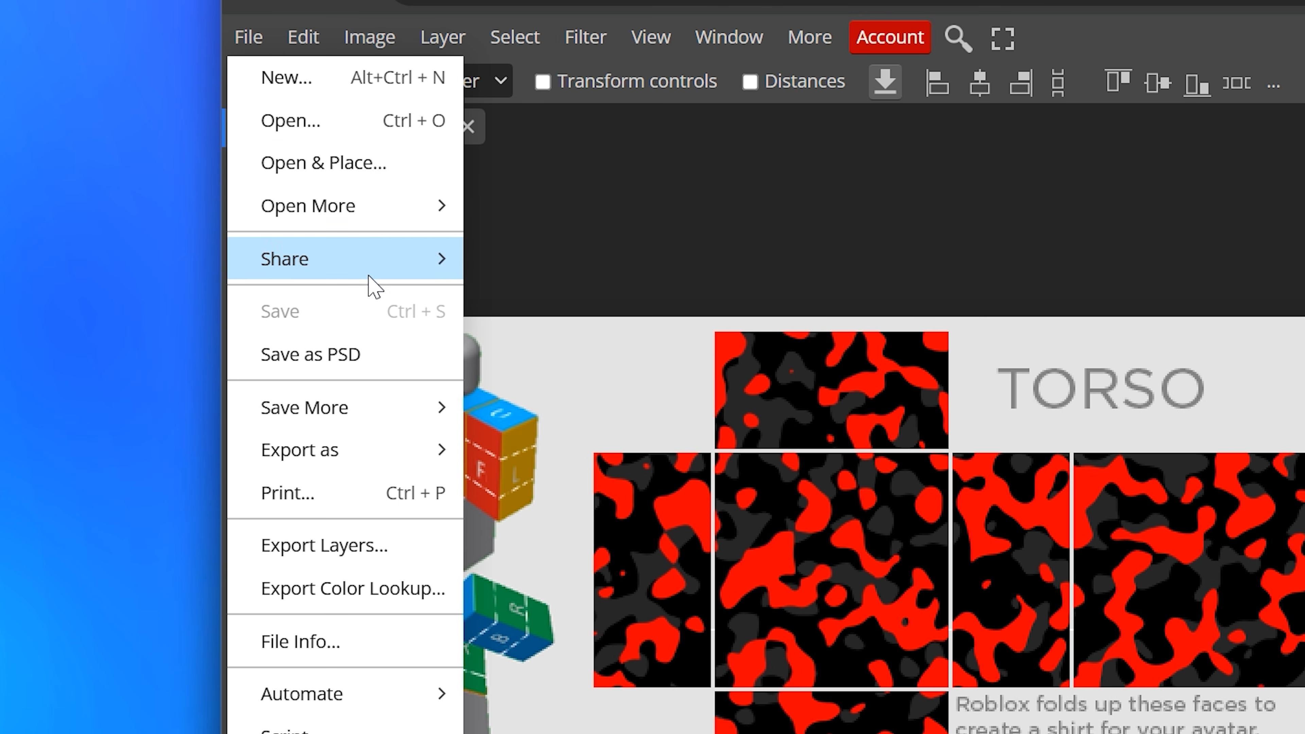
left_click(303, 495)
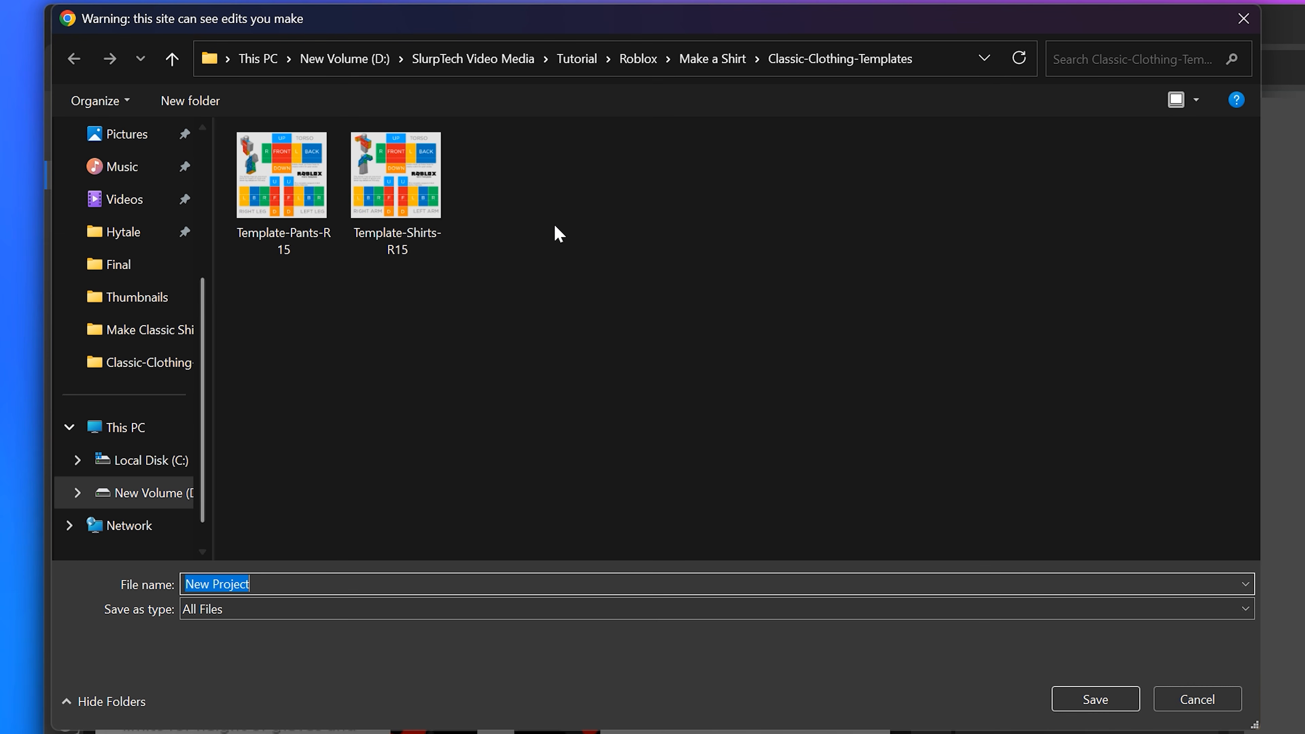
left_click(712, 59)
type("Roblox Shirt Template")
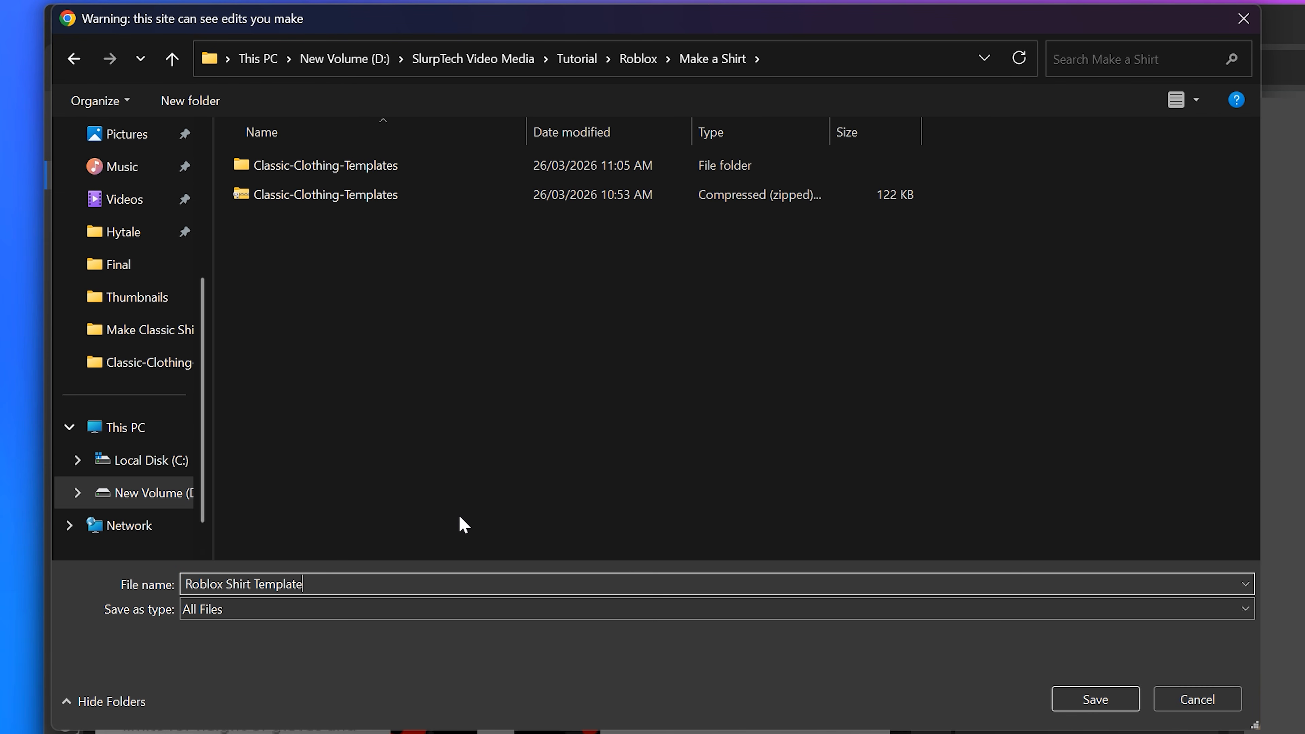
left_click(1098, 699)
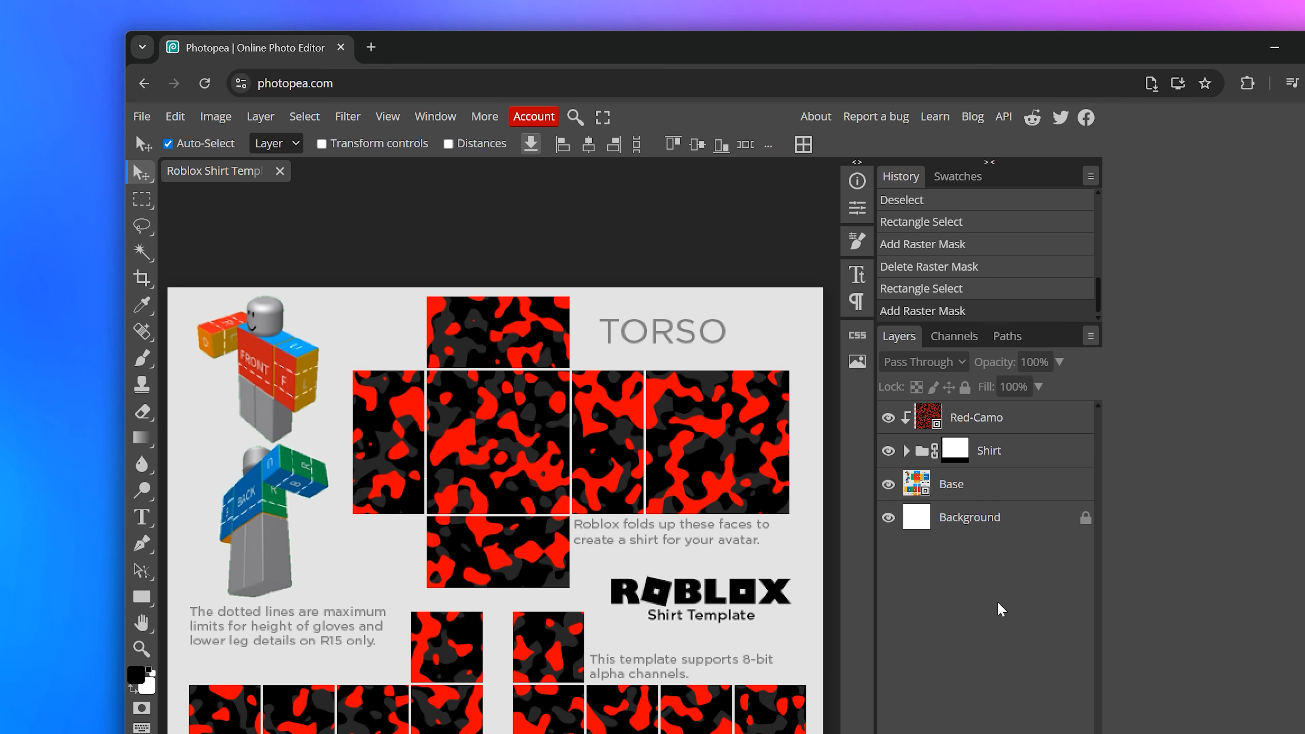
Step: Hide the Background and Base layers and export the image as a PNG named Roblox Red Camo Shirt
left_click(888, 517)
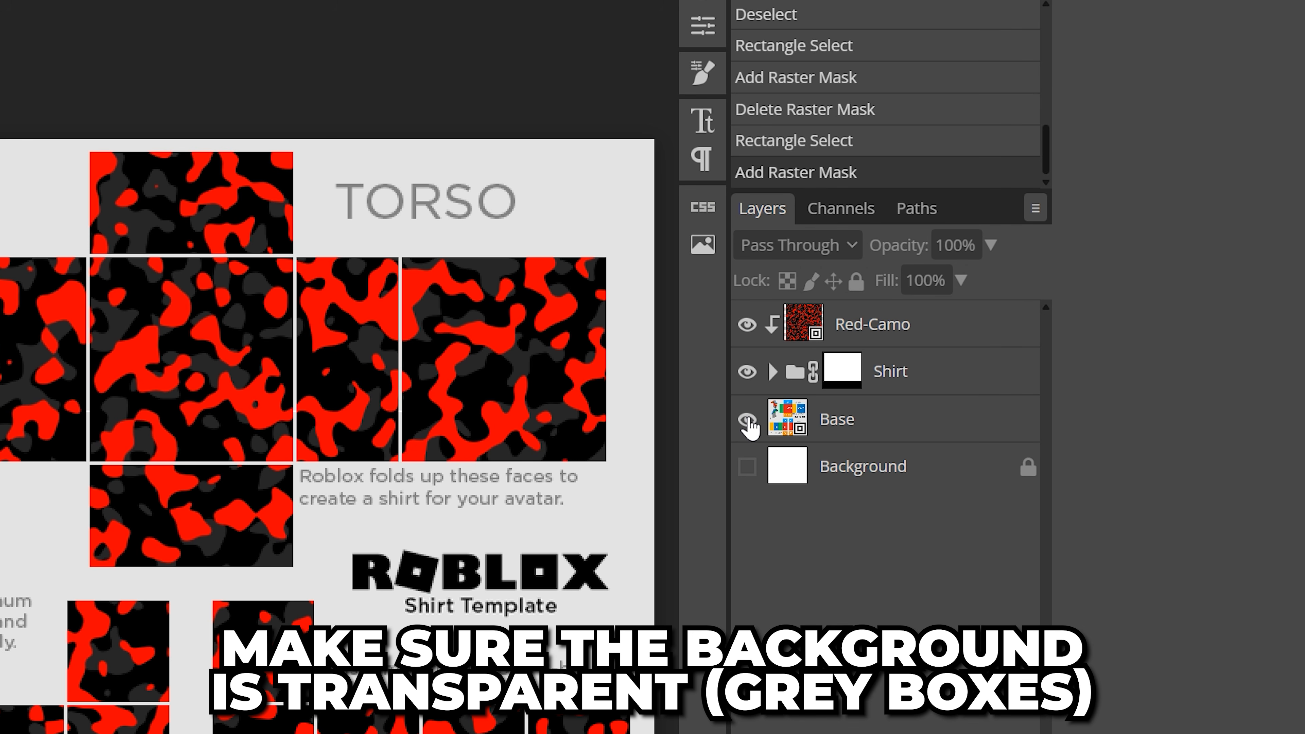
left_click(748, 421)
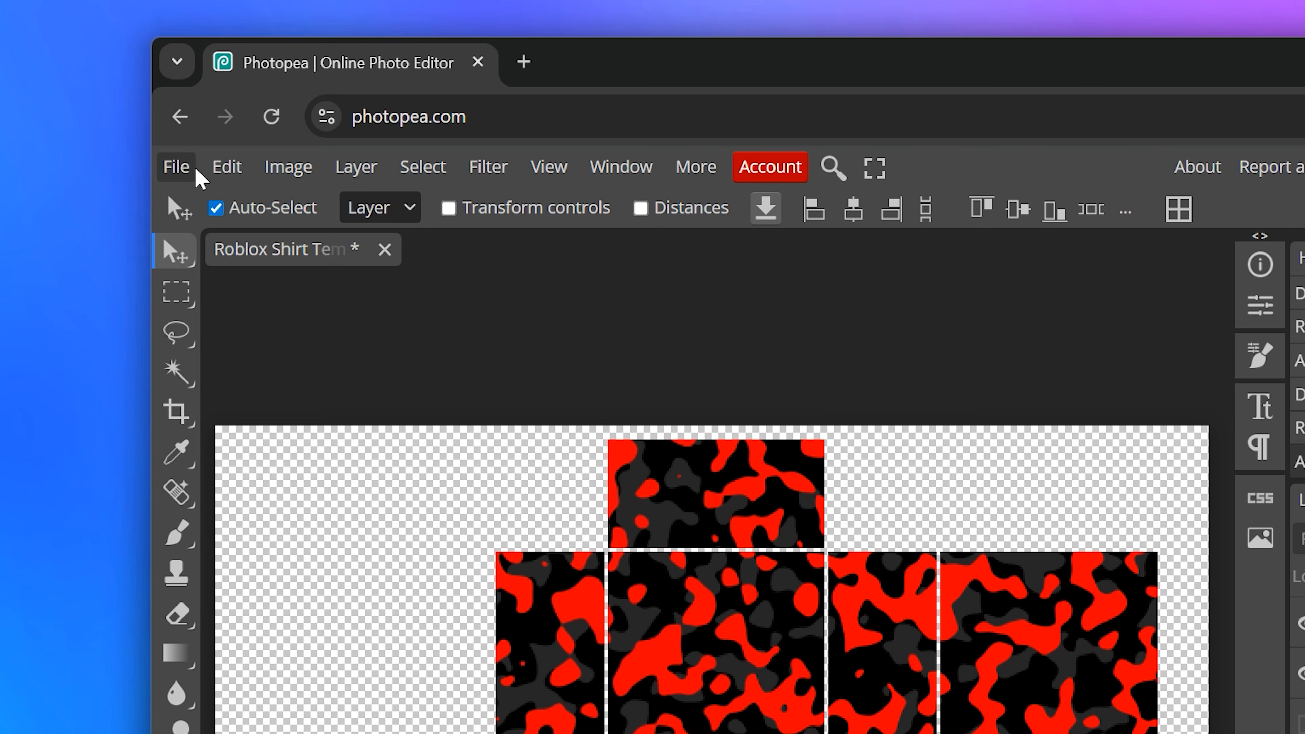
left_click(195, 167)
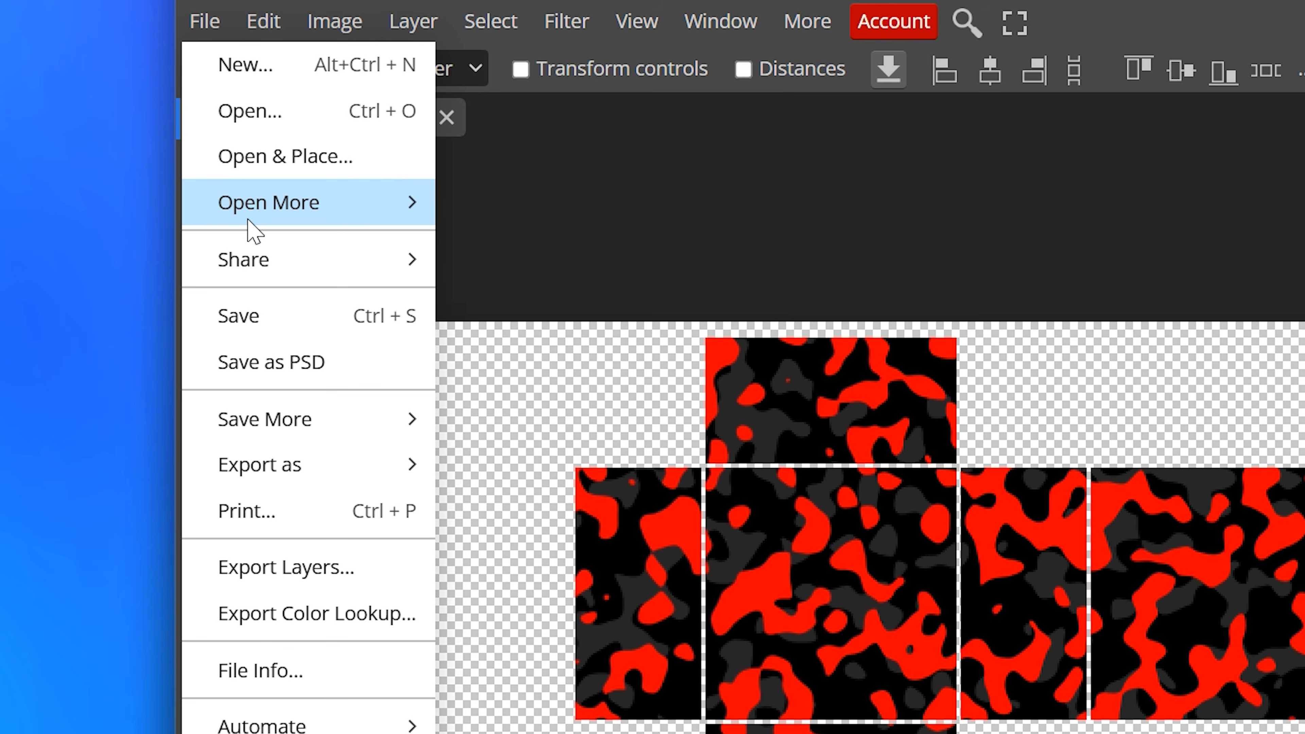
mouse_move(324, 496)
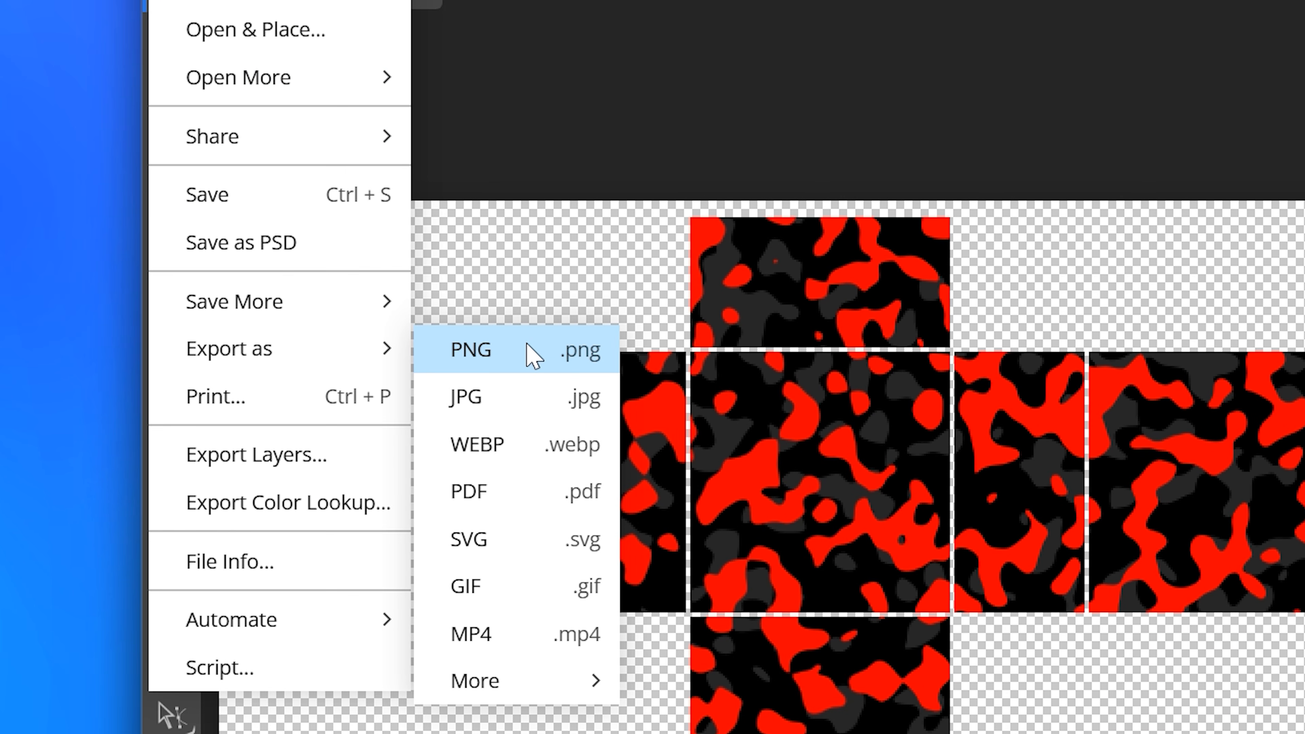
left_click(496, 362)
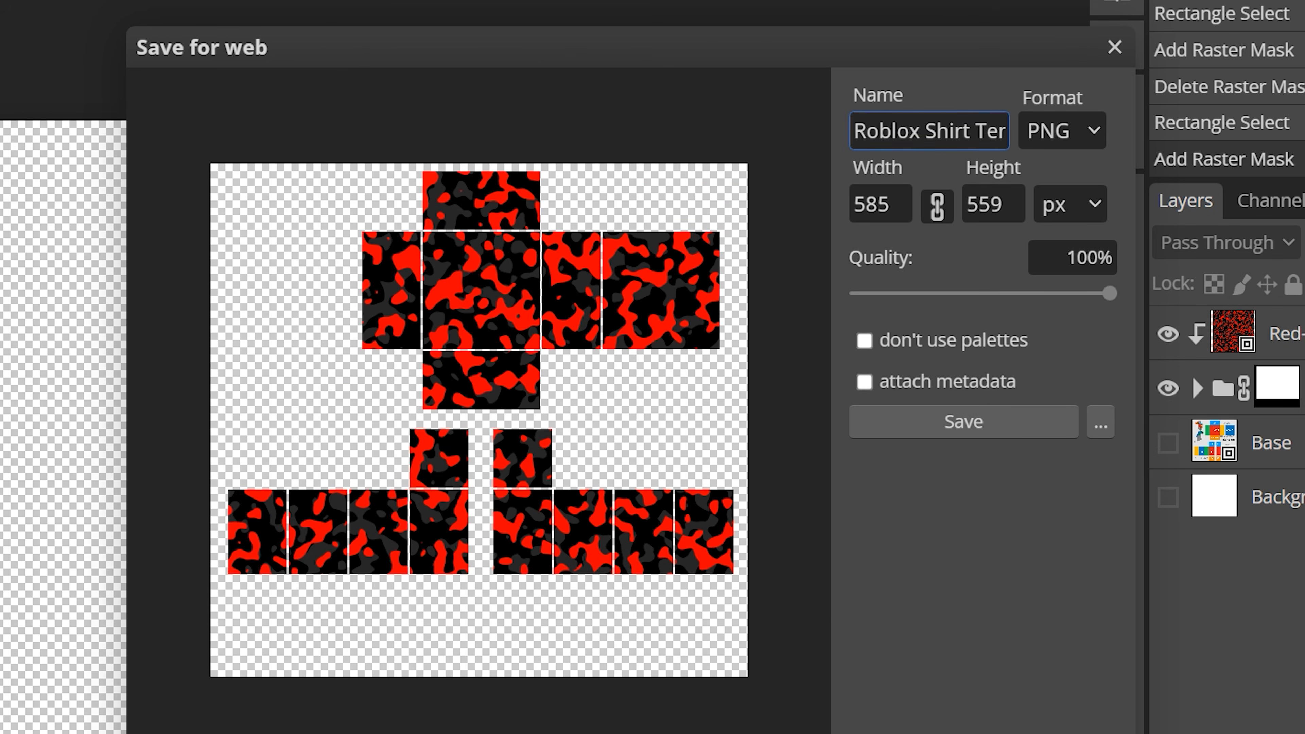
key("ctrl+a")
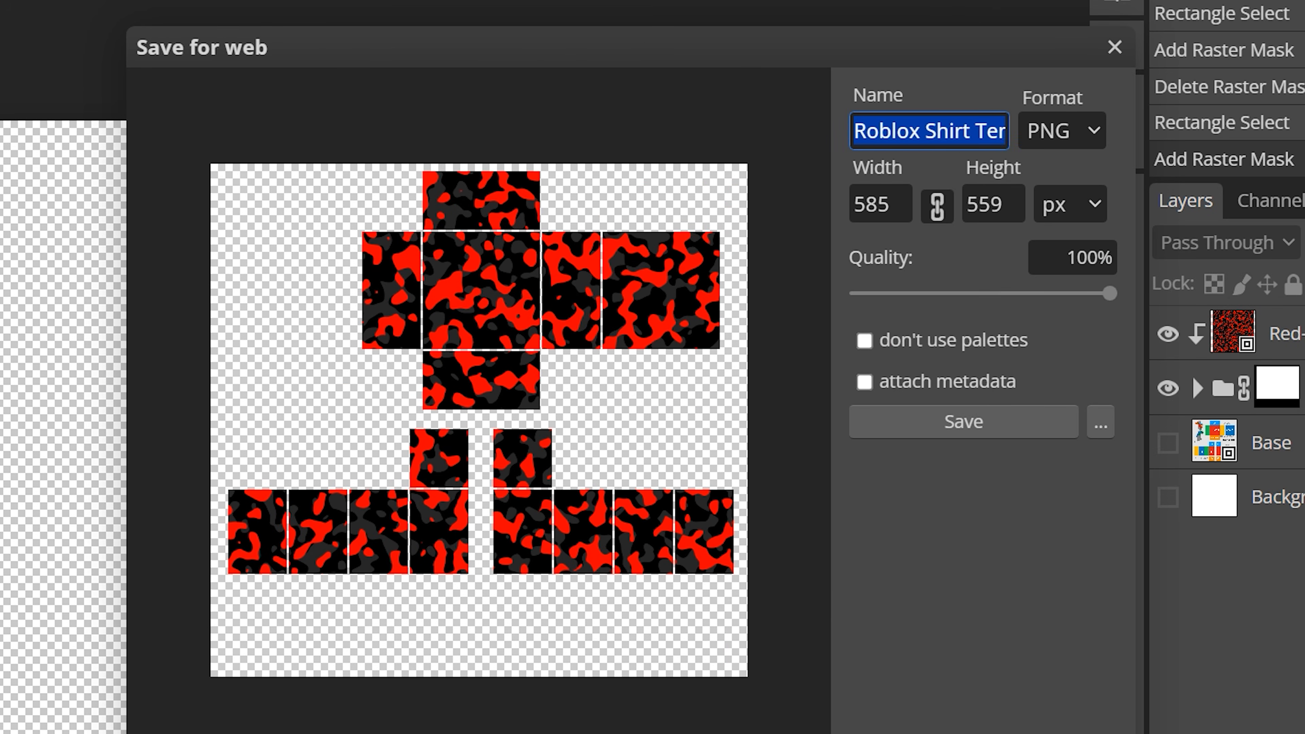
type("Red Camo Shirt")
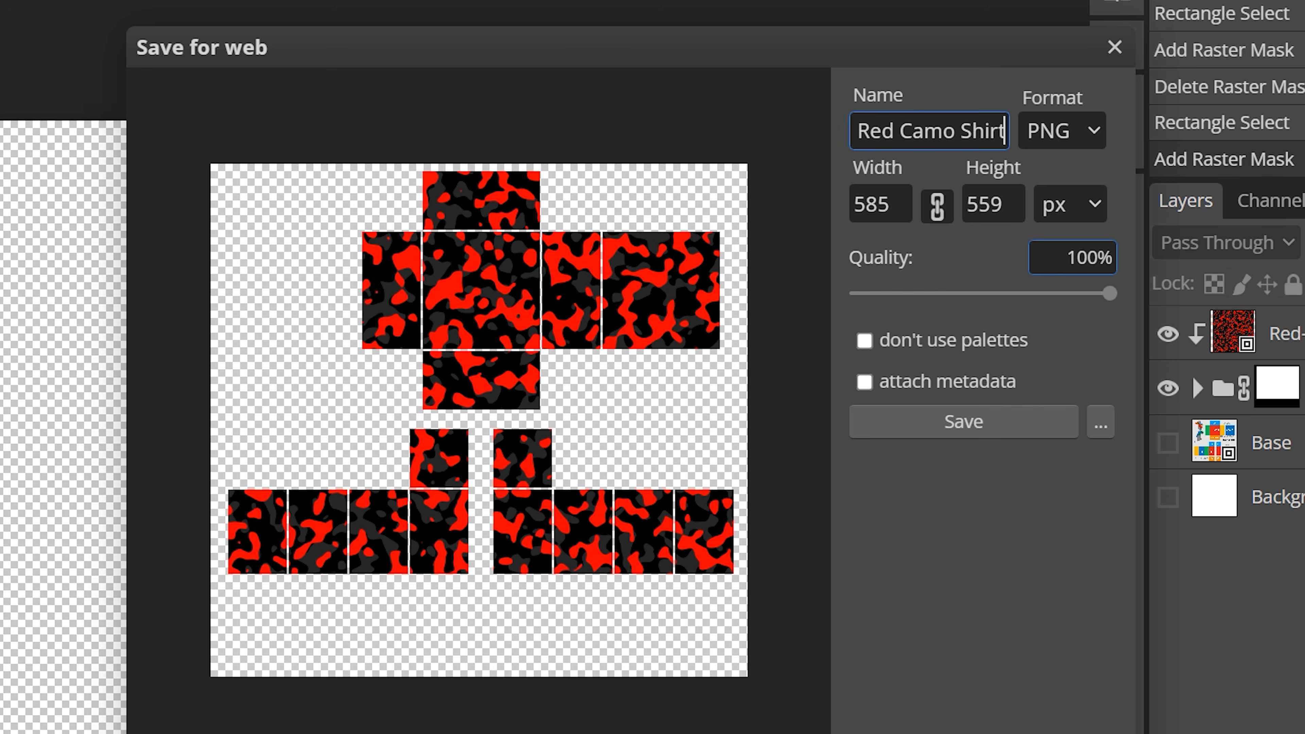
left_click(1099, 257)
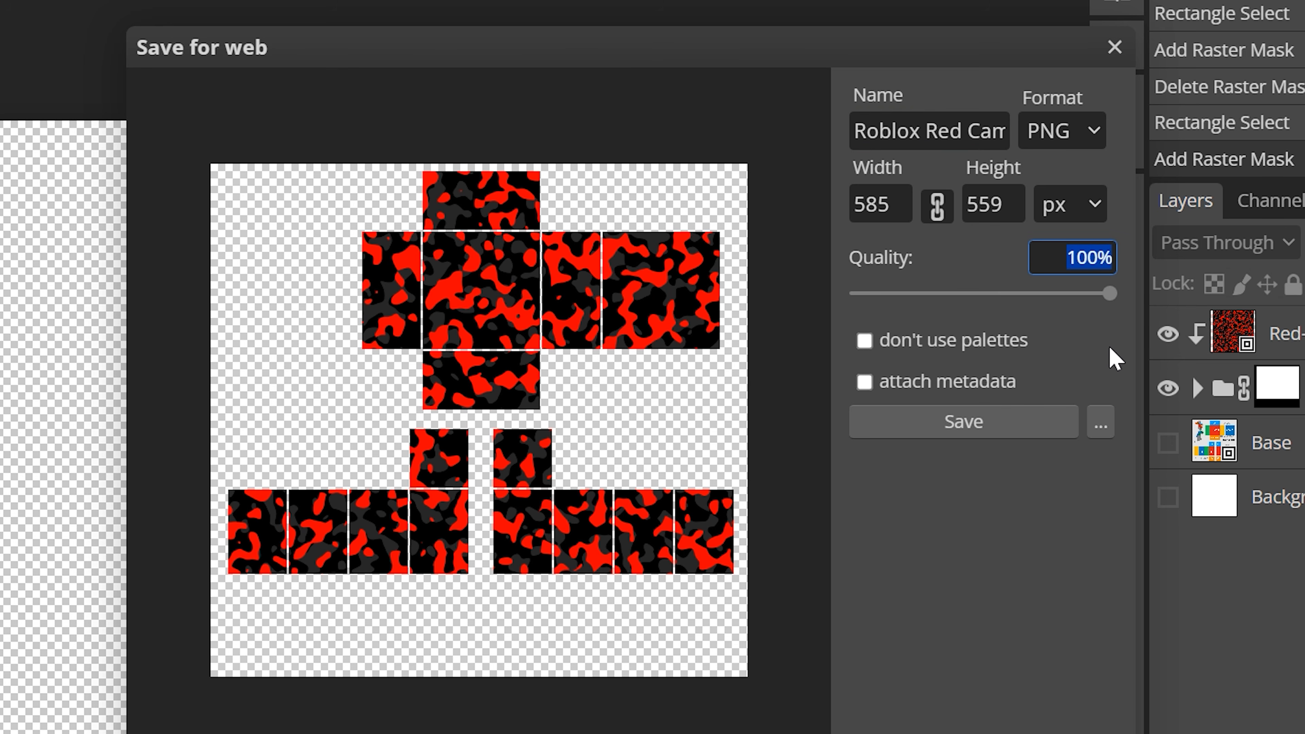
left_click(1016, 426)
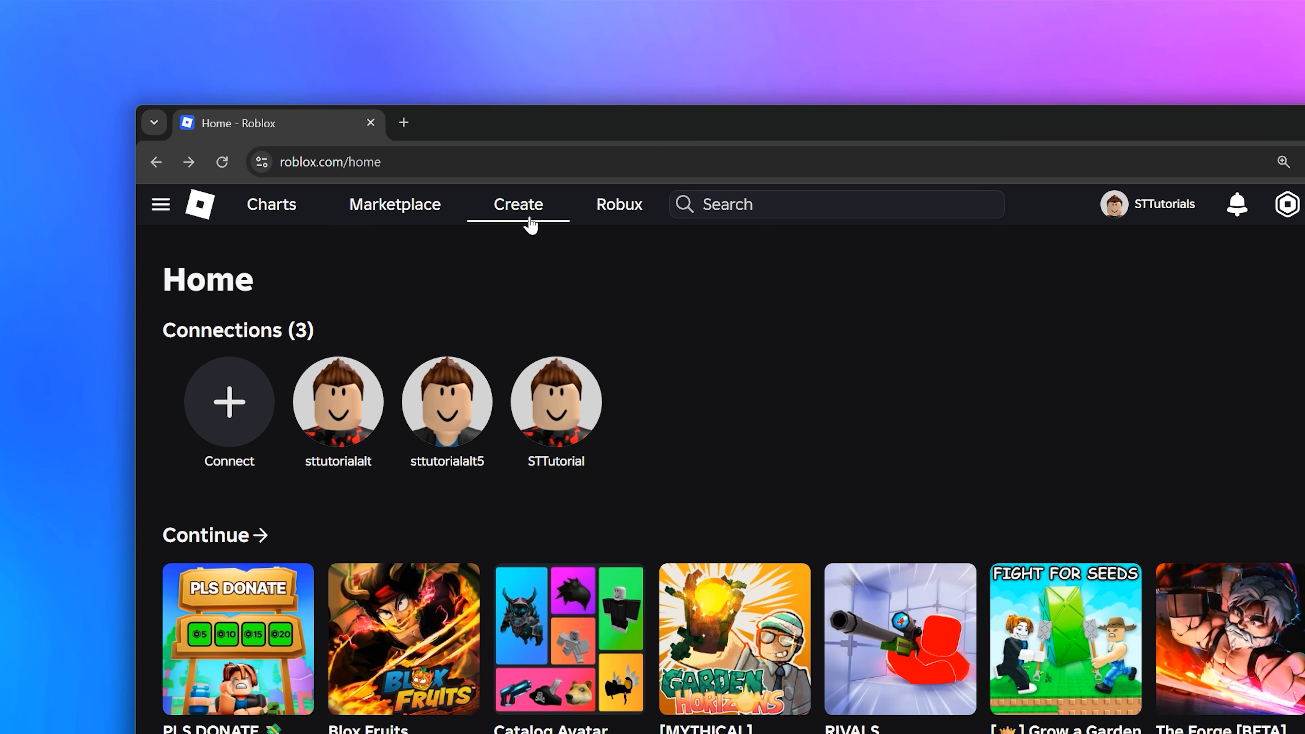
Step: Open the Creator Hub's Avatar Items, filter Classics to Classic Shirts, and start a new asset upload
left_click(457, 84)
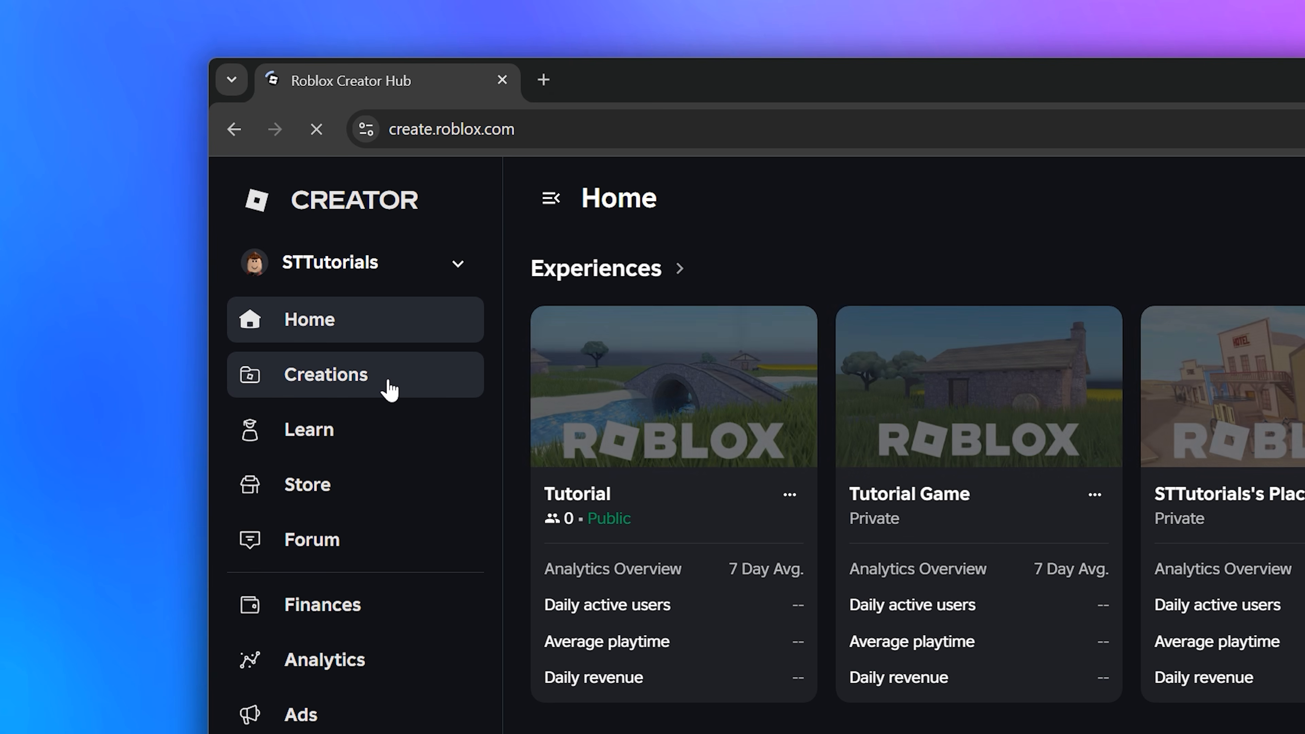
left_click(389, 389)
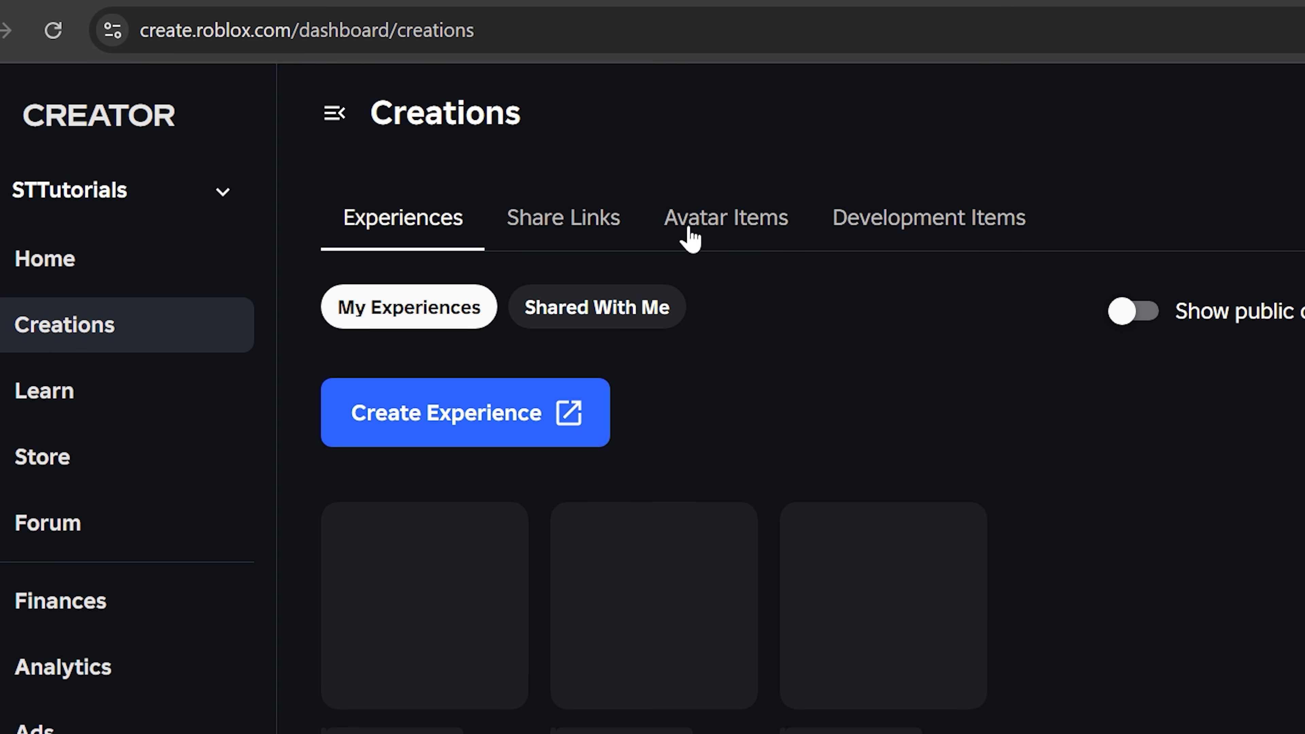
left_click(689, 234)
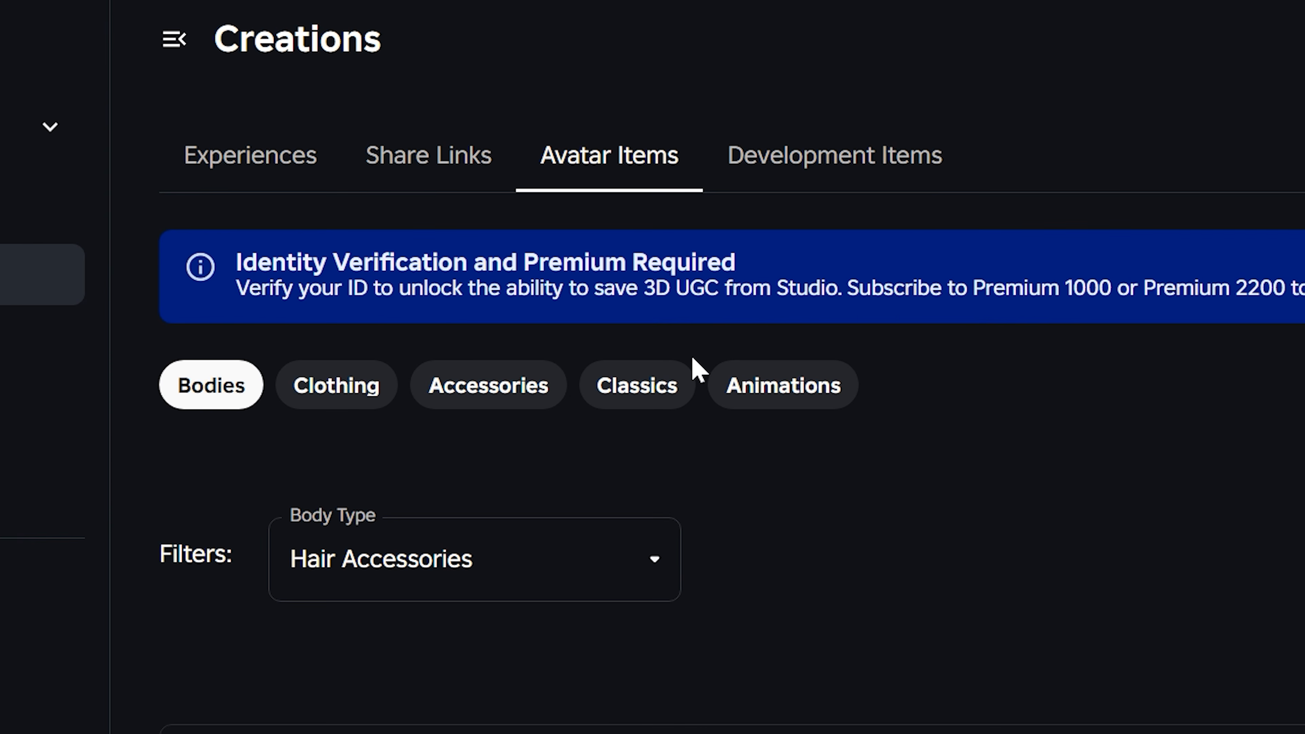
left_click(663, 394)
left_click(568, 570)
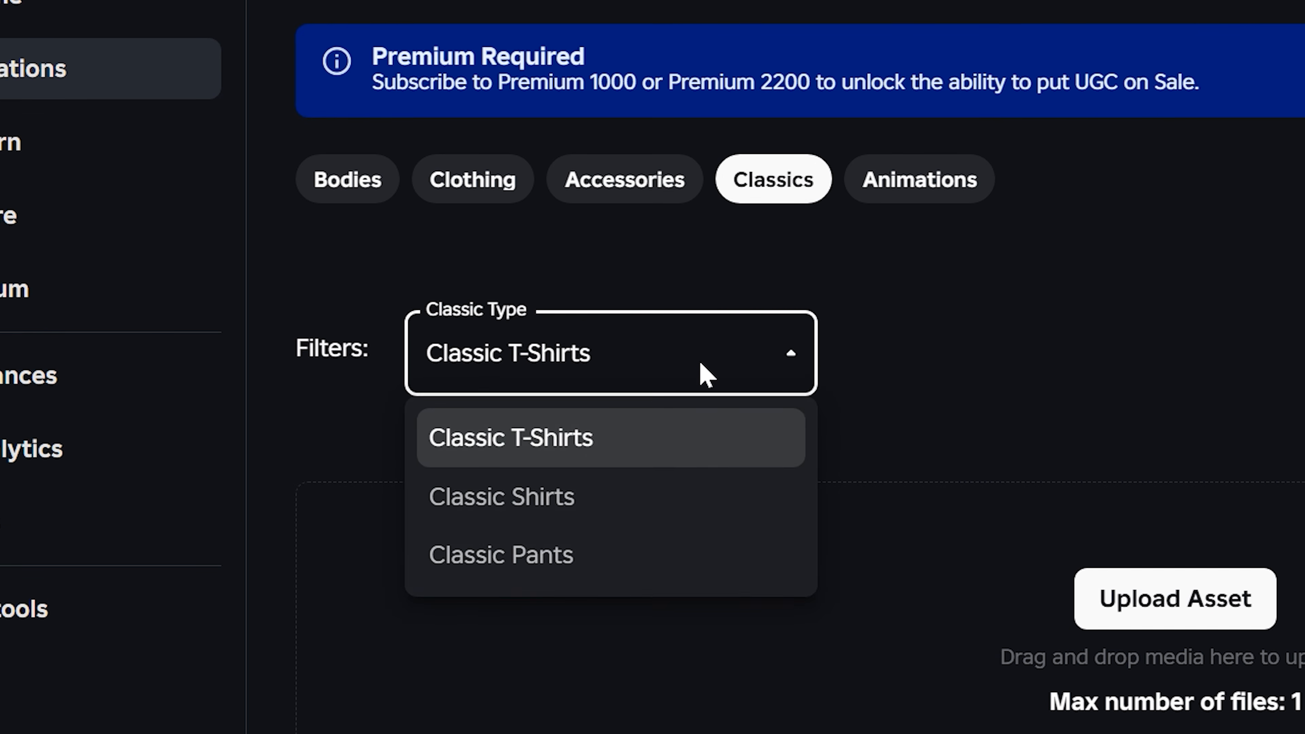
left_click(647, 502)
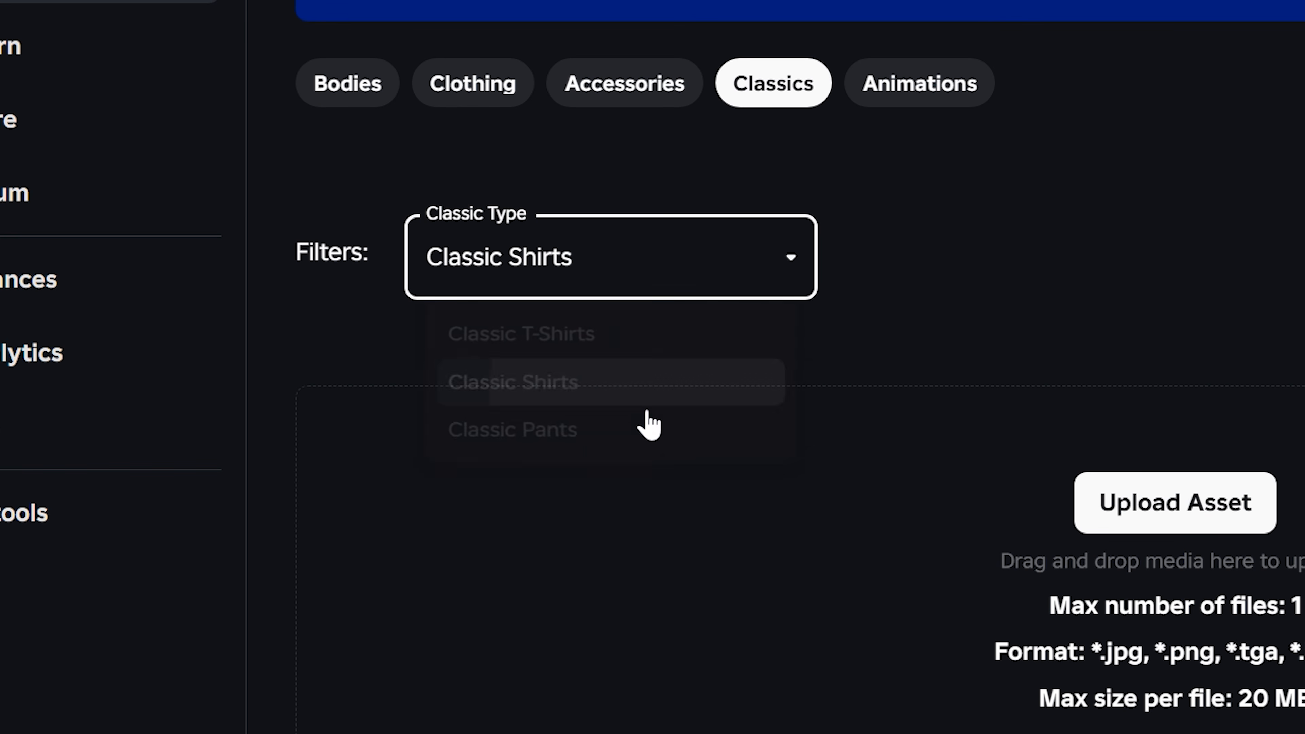
left_click(1173, 512)
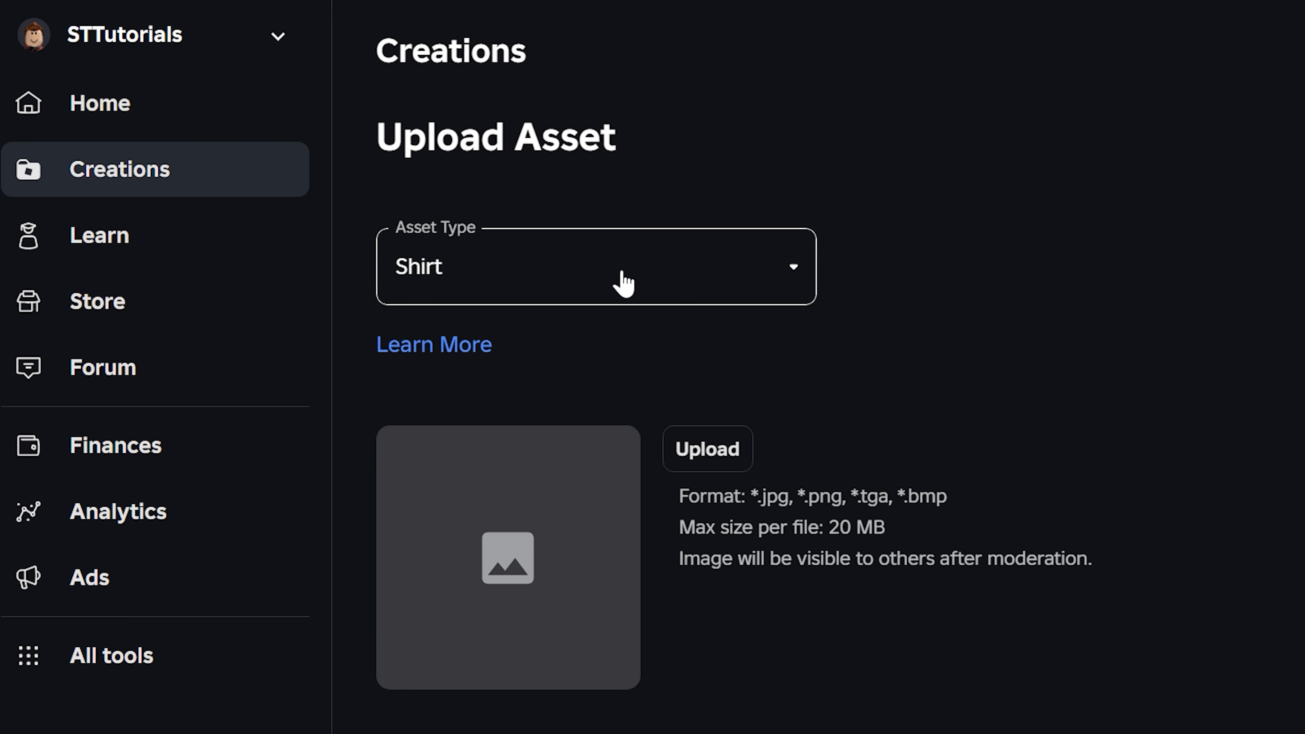
Step: Choose the Roblox Red Camo Shirt image and name the asset Red Camo Shirt with Long Sleeves
left_click(708, 449)
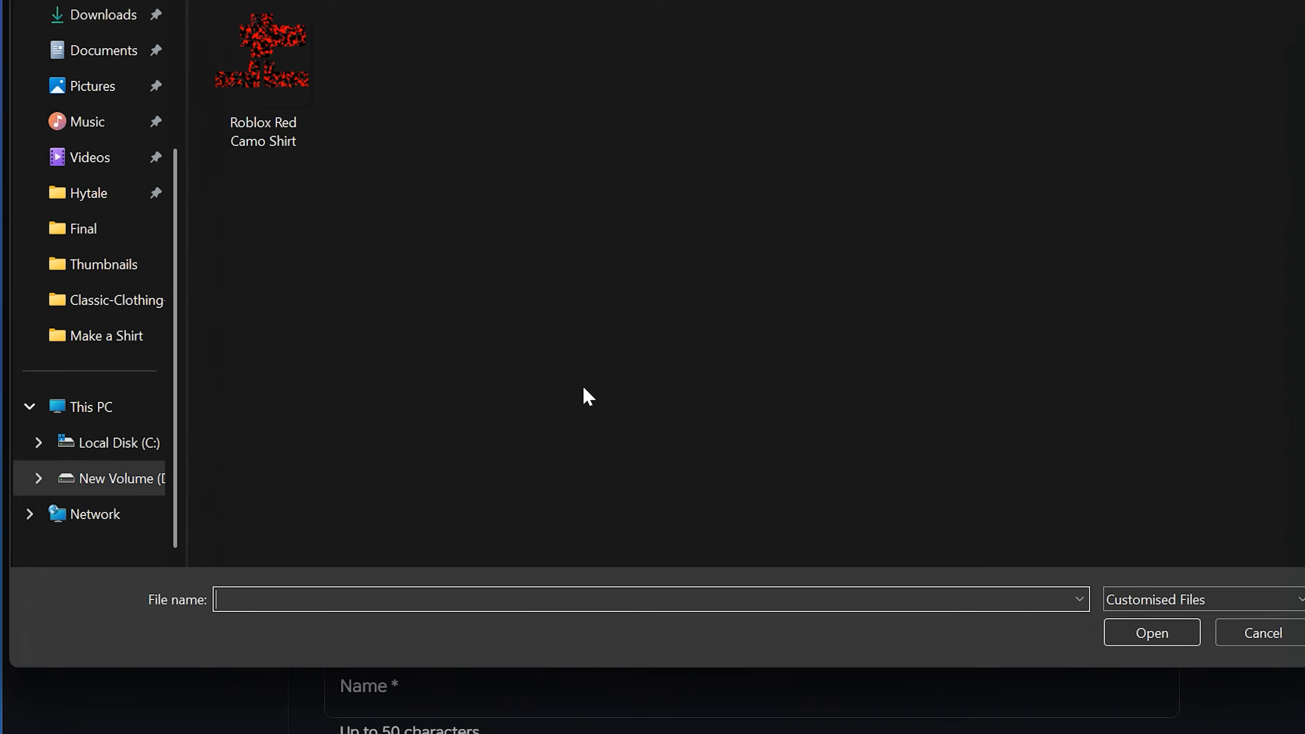
left_click(289, 83)
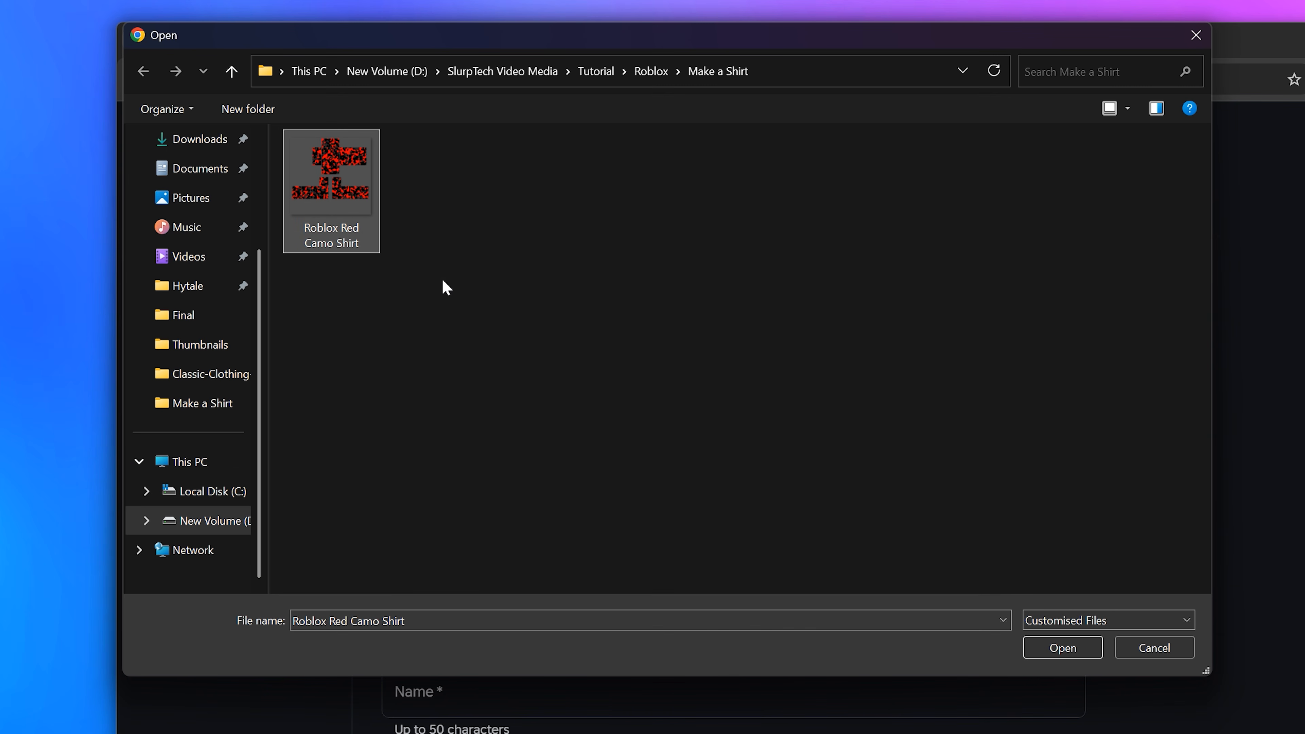
left_click(1051, 647)
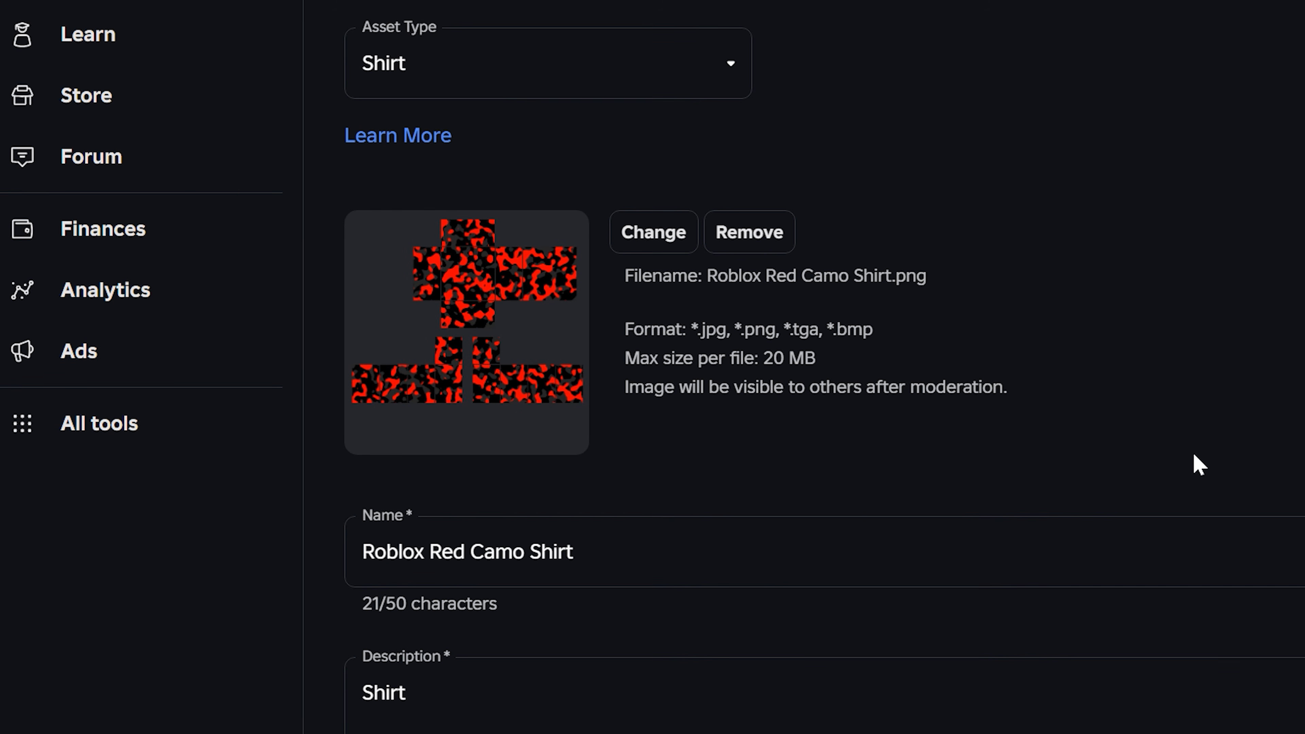
left_click_drag(586, 554, 359, 554)
type("Red Camo Shirt with Long Sleeves")
Step: Paste a description of a long sleeve red camouflage shirt and confirm the upload for 10 Robux
scroll(404, 487, "down", 2)
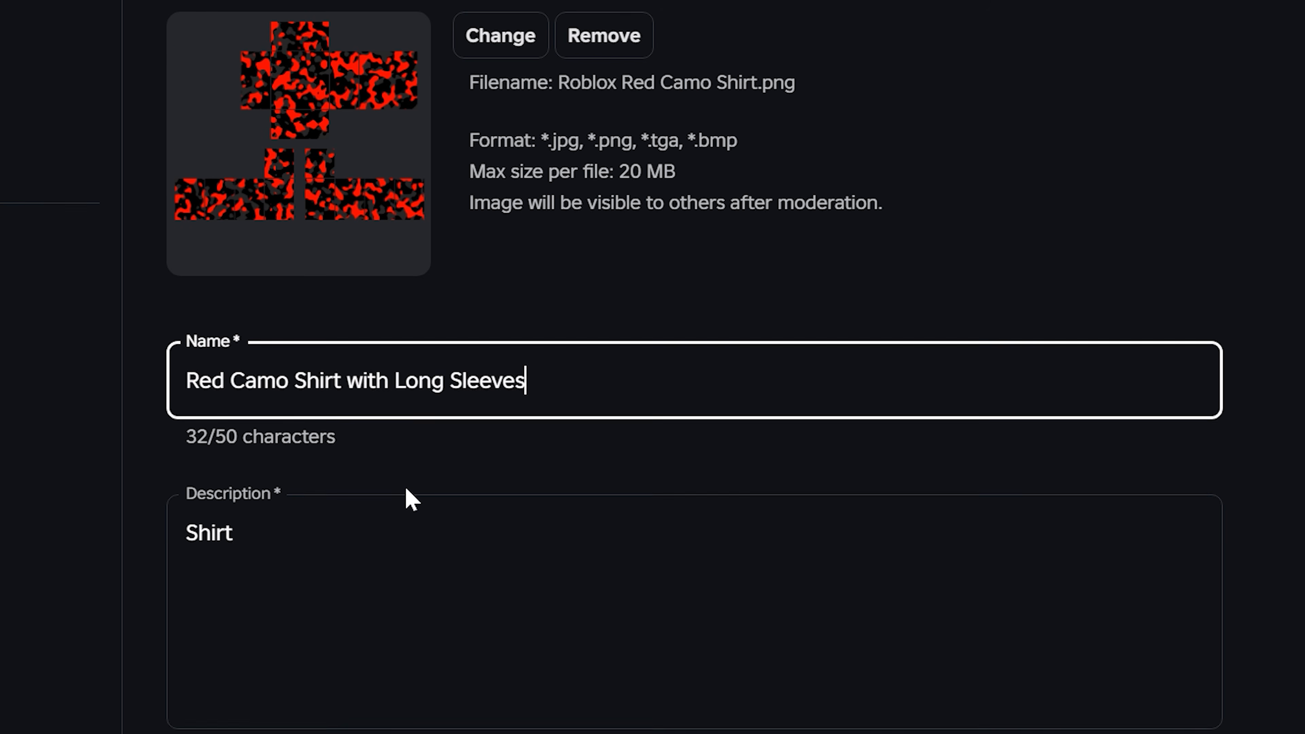
left_click(234, 353)
key("ctrl+a")
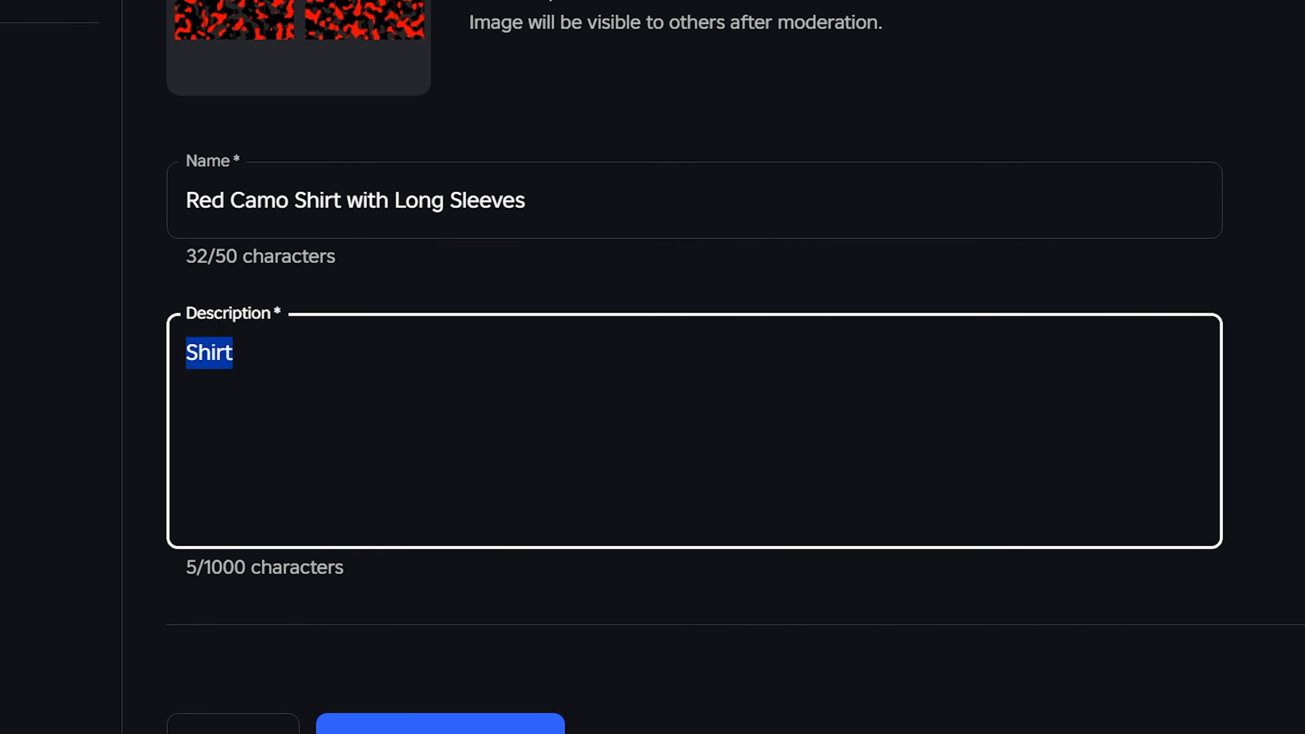
type("A long sleeve shirt with a vibrant red camouflage design. This shirt has a long sleeve design that continues down the length of the arm as a long sleeve shirt typically does.")
left_click(1161, 478)
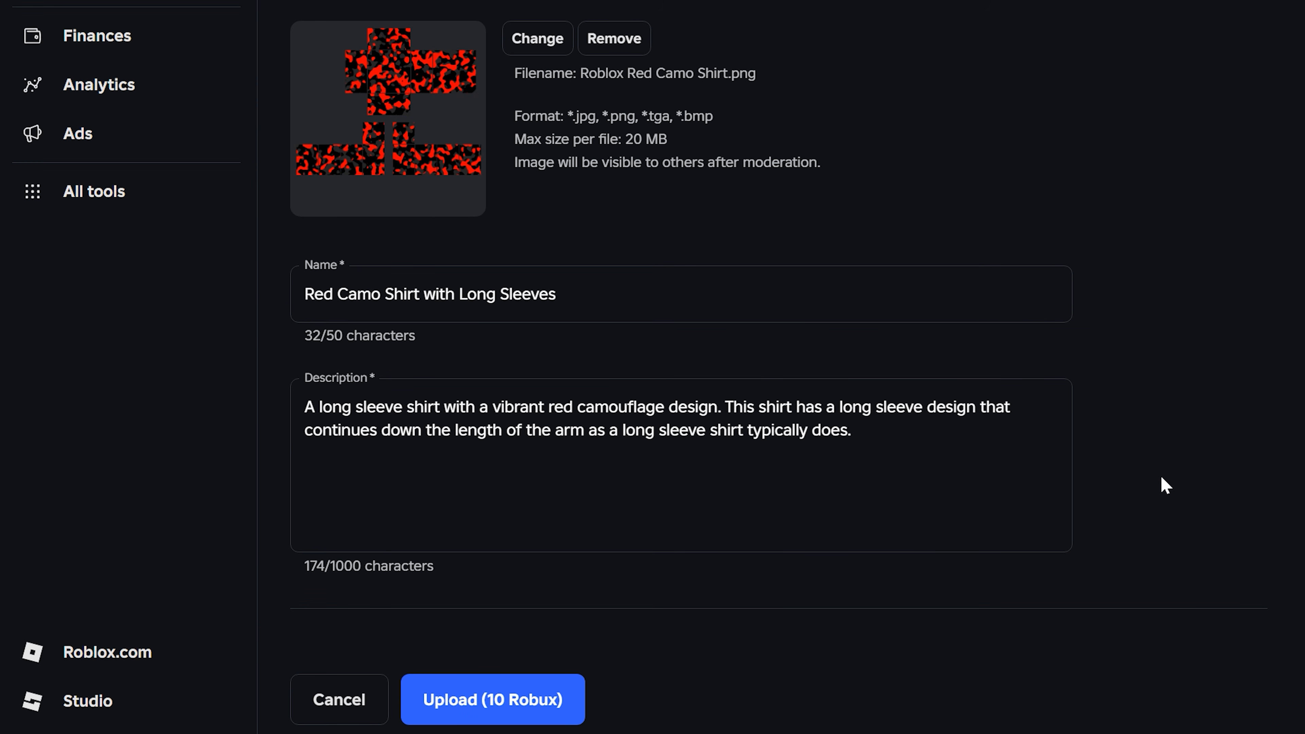
left_click(495, 702)
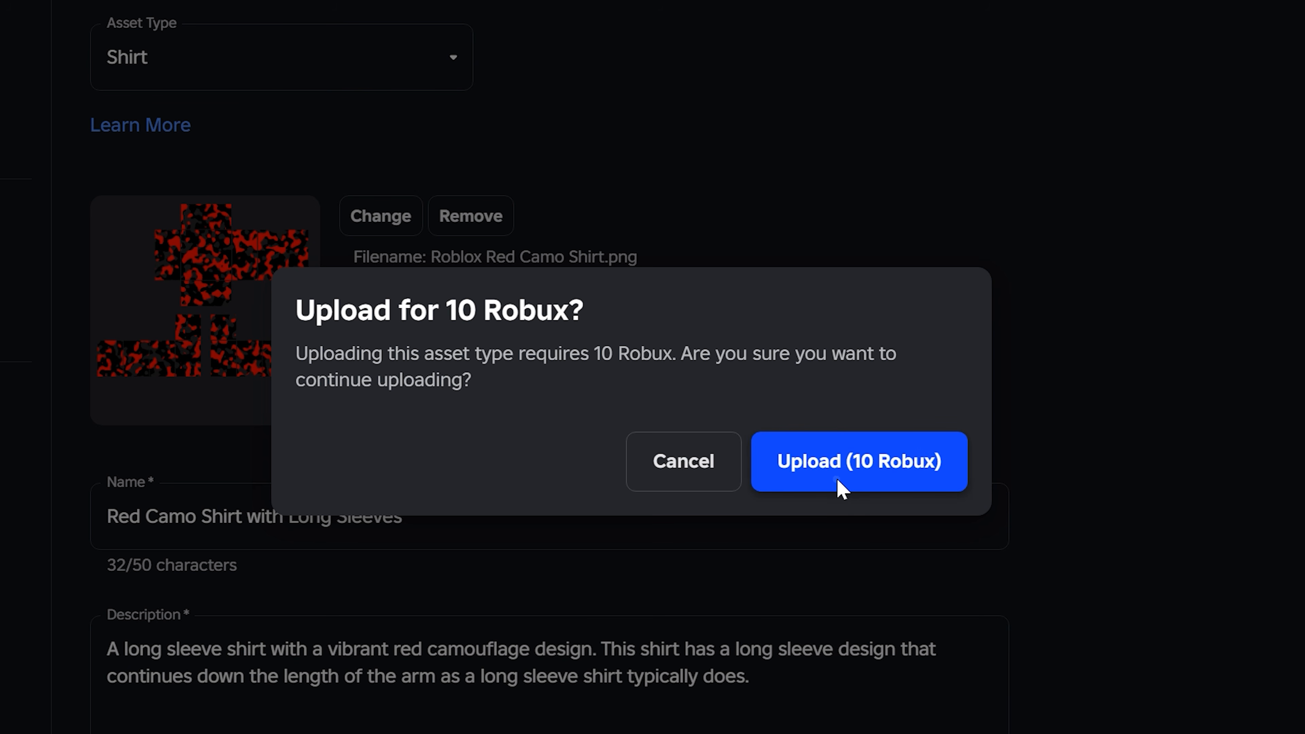
left_click(839, 489)
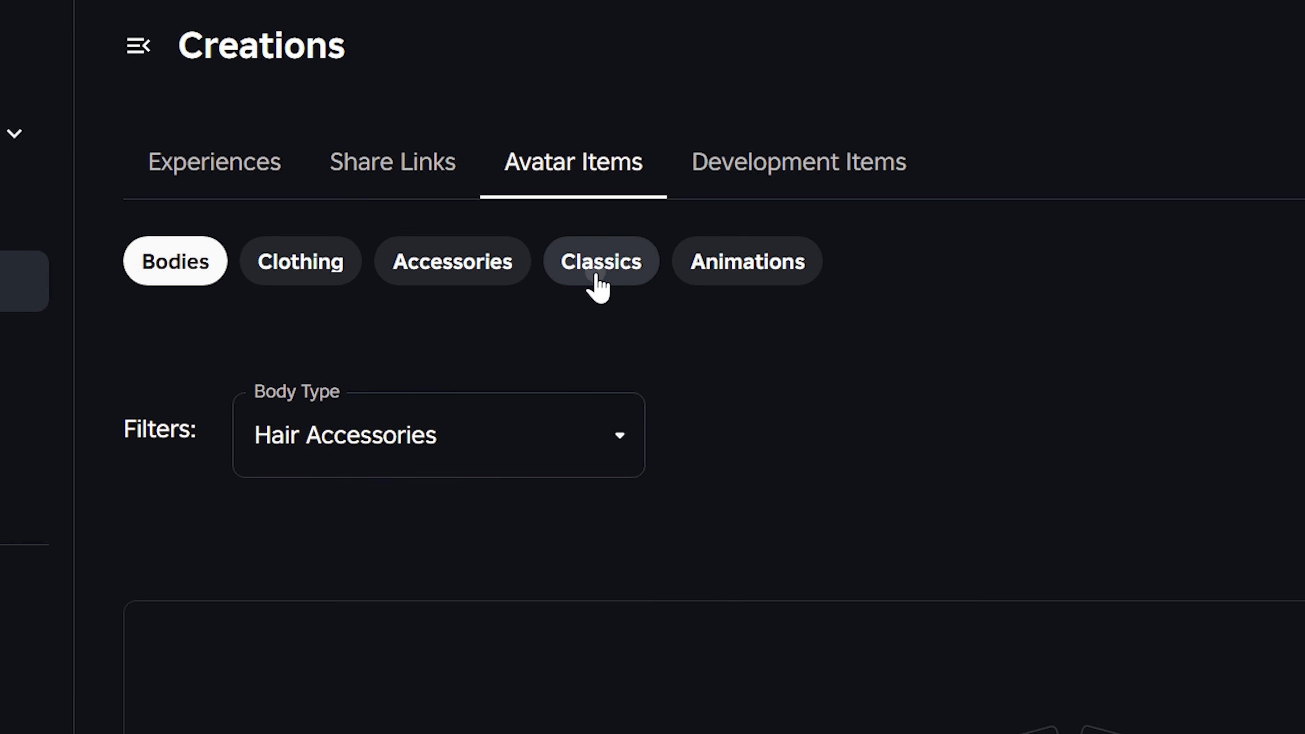
Step: Open the Red Camo Shirt with Long Sleeves item from the Classic Shirts list and review its sale settings
left_click(598, 282)
left_click(521, 441)
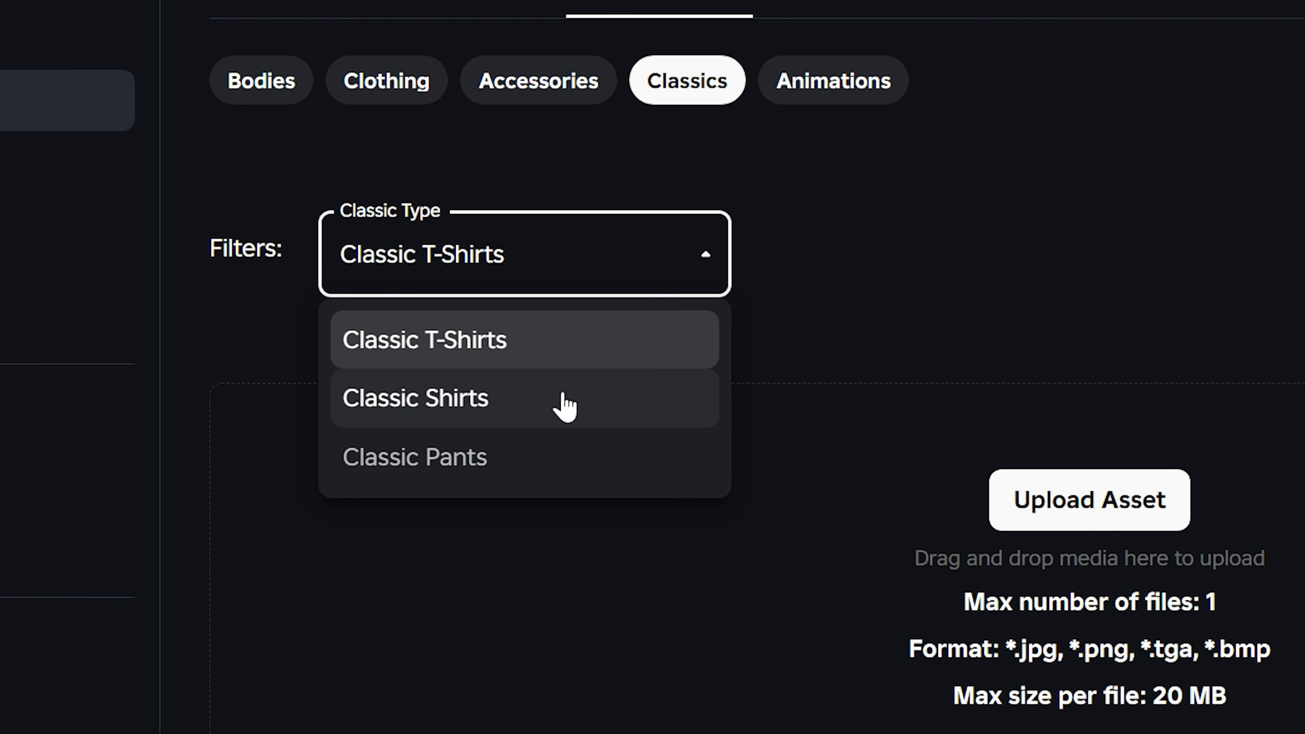
left_click(564, 405)
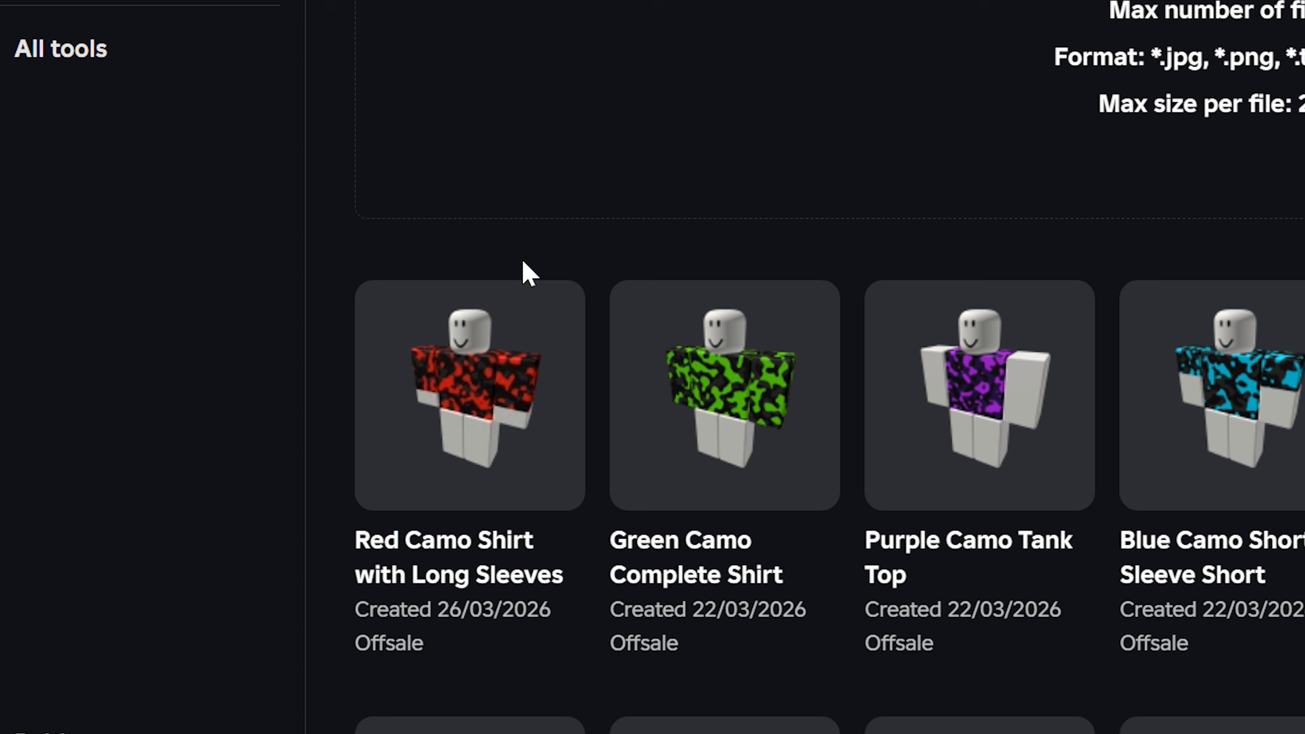
left_click(510, 364)
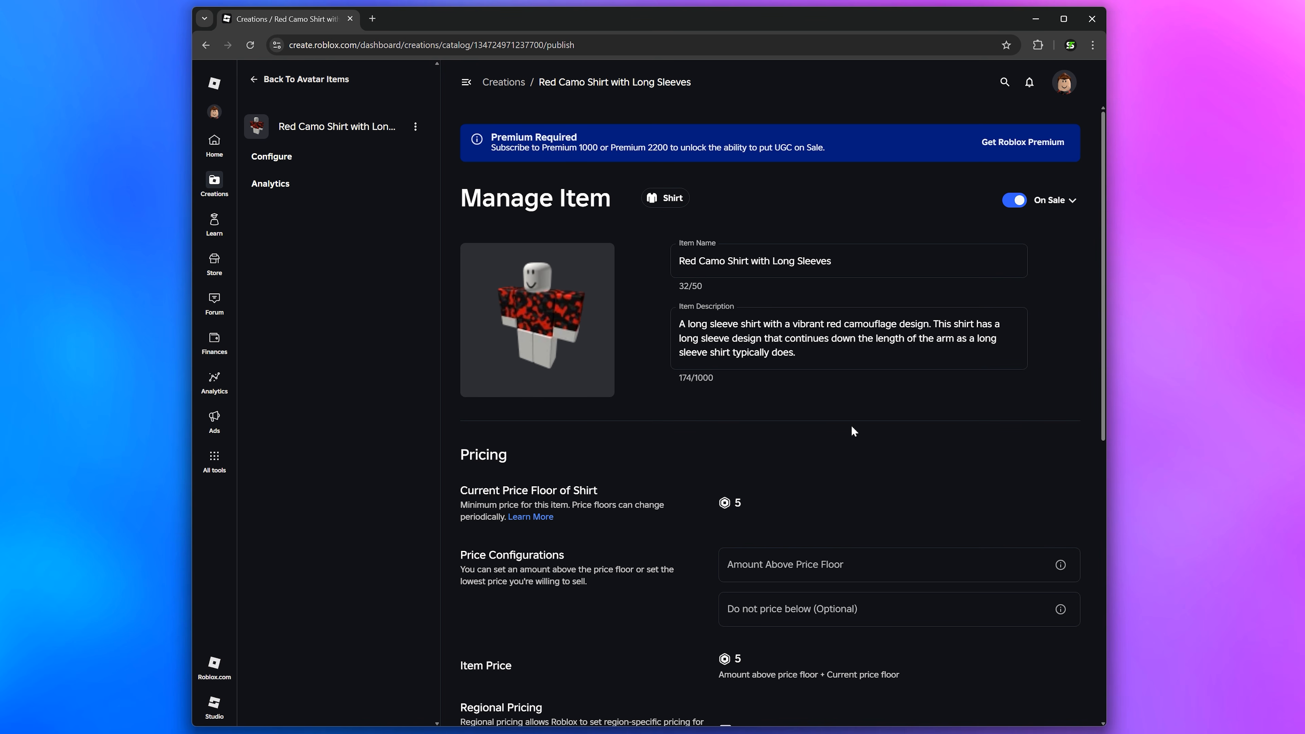
scroll(851, 426, "down", 10)
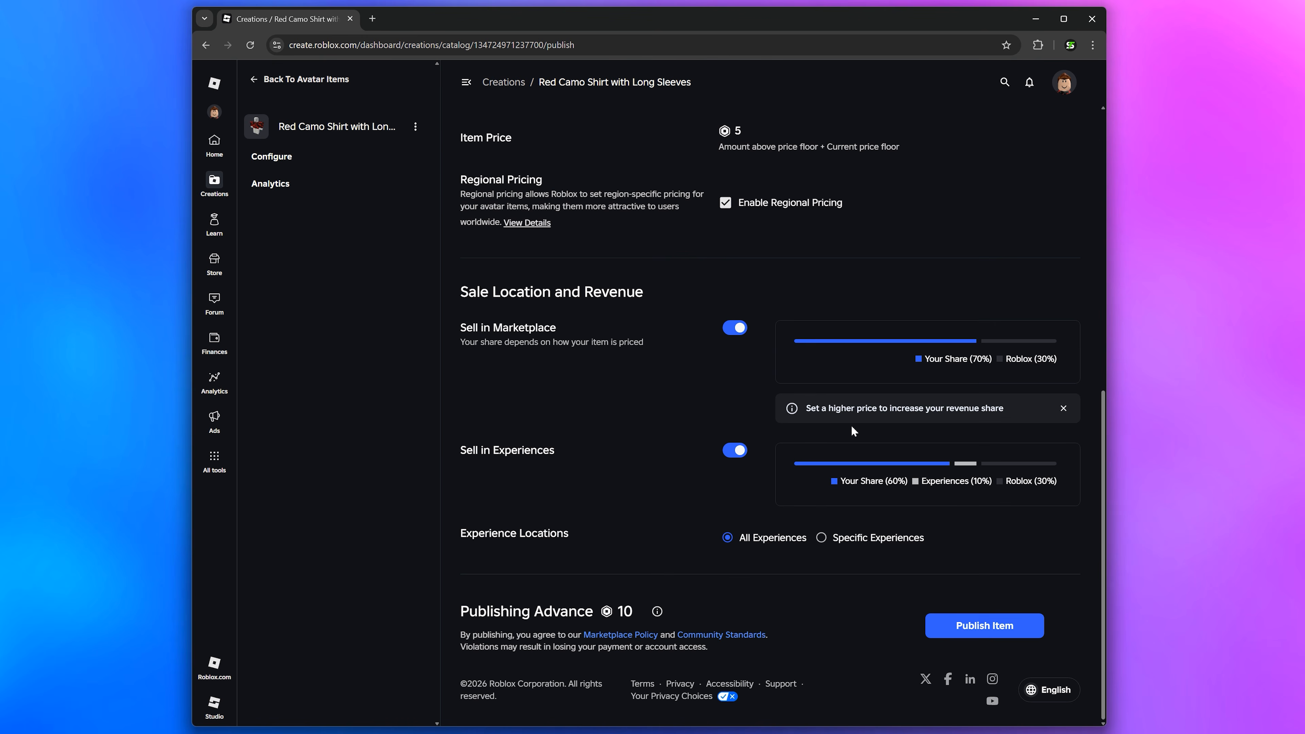